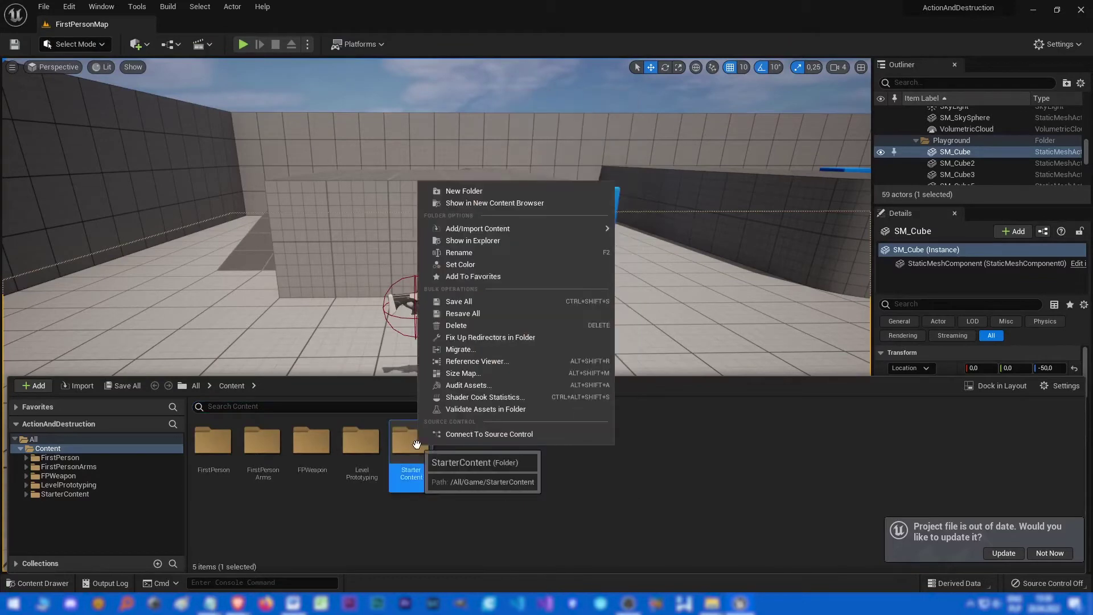
- Open the project's Content folder in File Explorer and arrange it beside the Assets folder window containing ConcreteBlock02.fbx
click(473, 241)
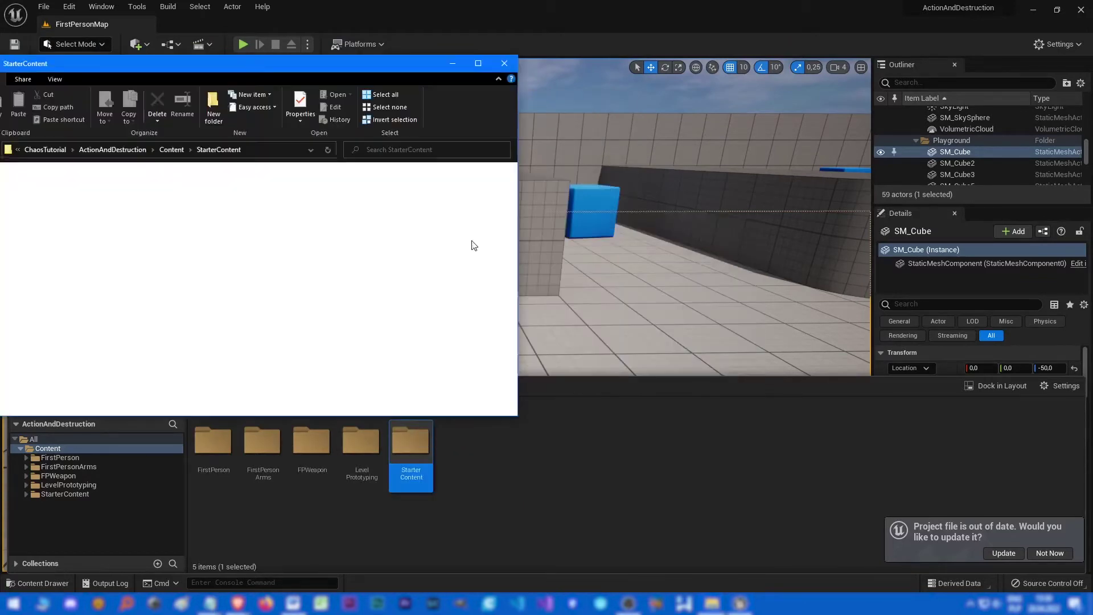
drag(313, 25, 514, 150)
click(382, 236)
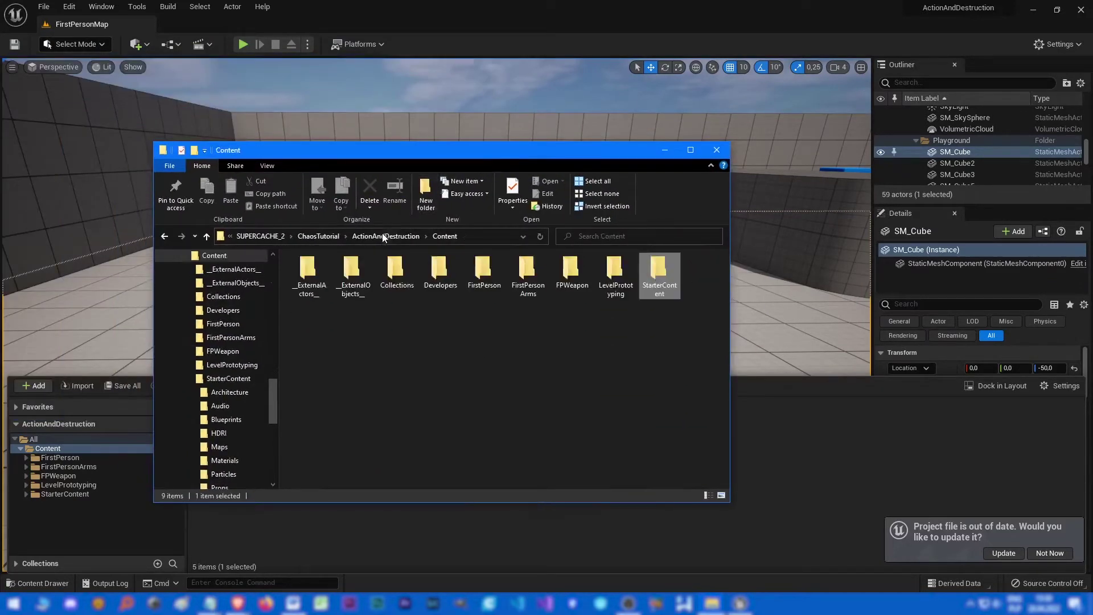
key(alt+Tab)
key(alt+Tab)
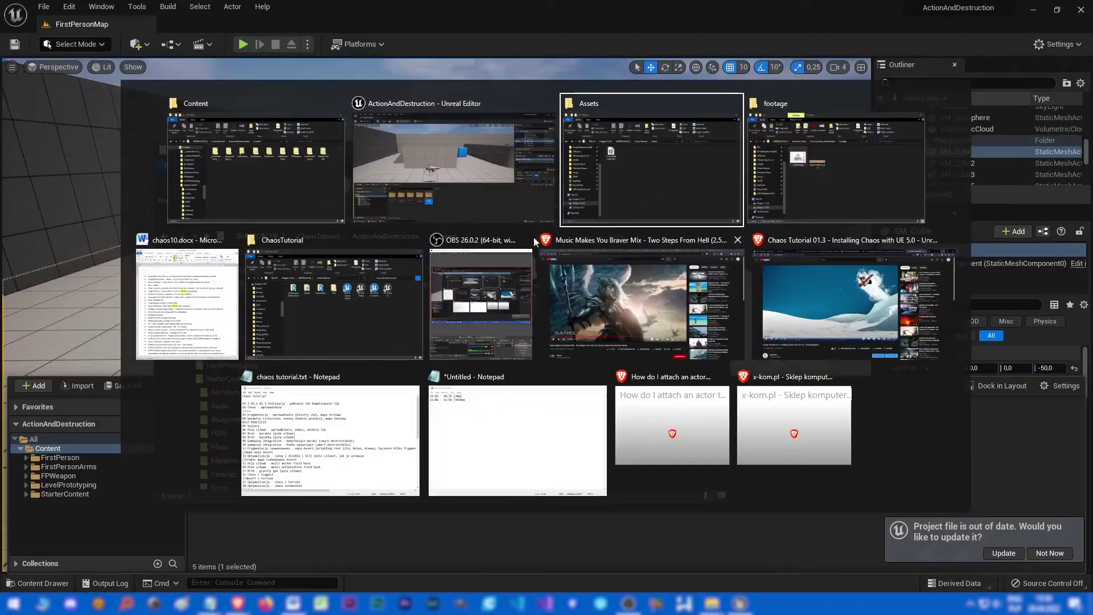
drag(216, 60, 233, 46)
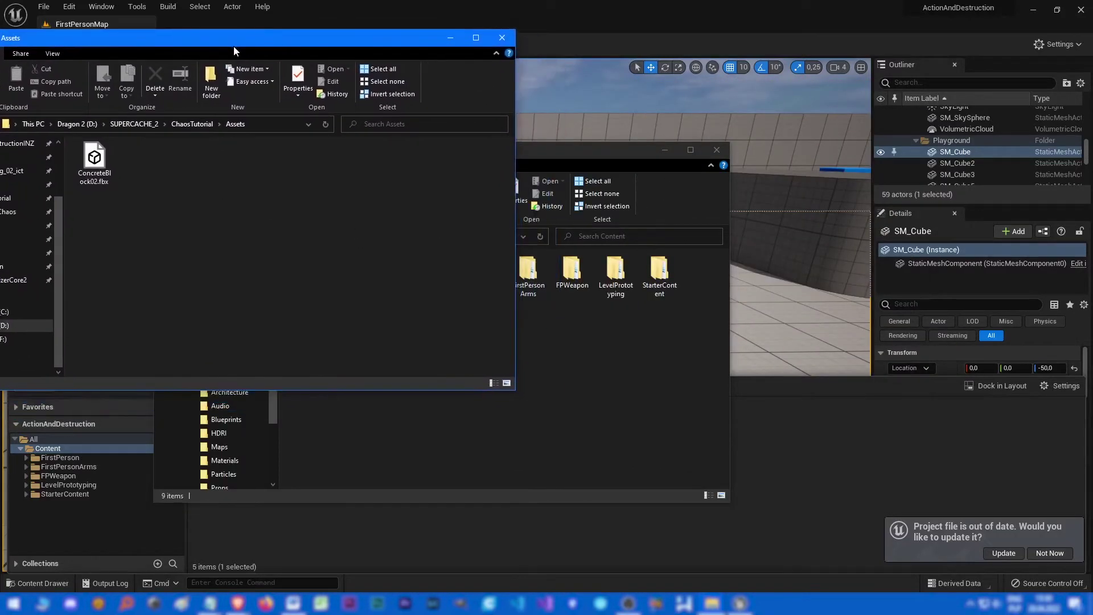
drag(586, 150, 634, 182)
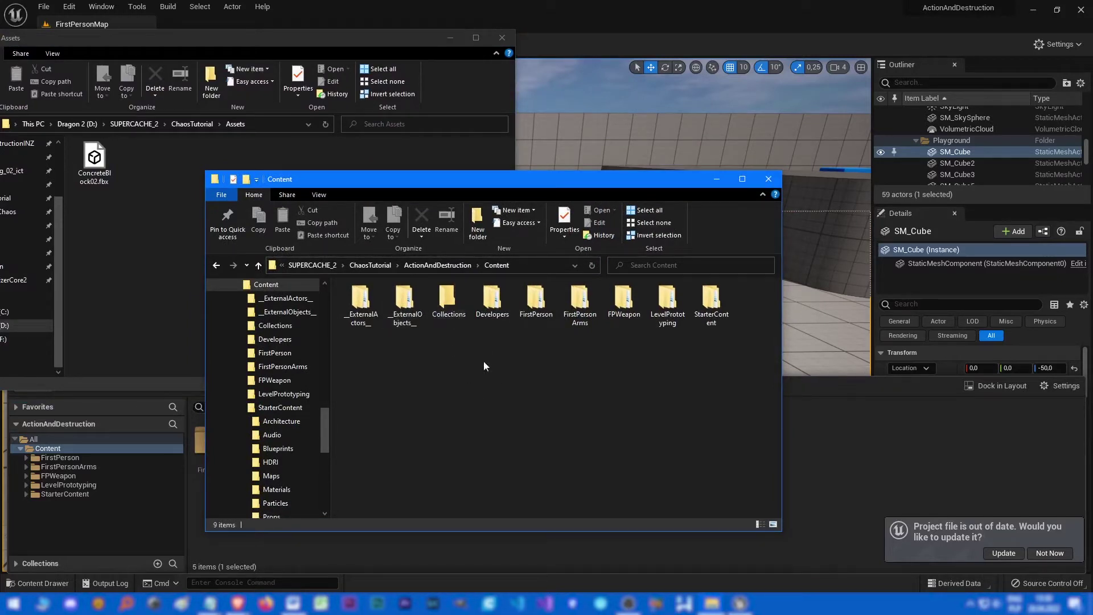
- Create a Models folder inside the project's Content folder and put ConcreteBlock02.fbx from the Assets folder into it
key(ctrl+shift+n)
text(Models)
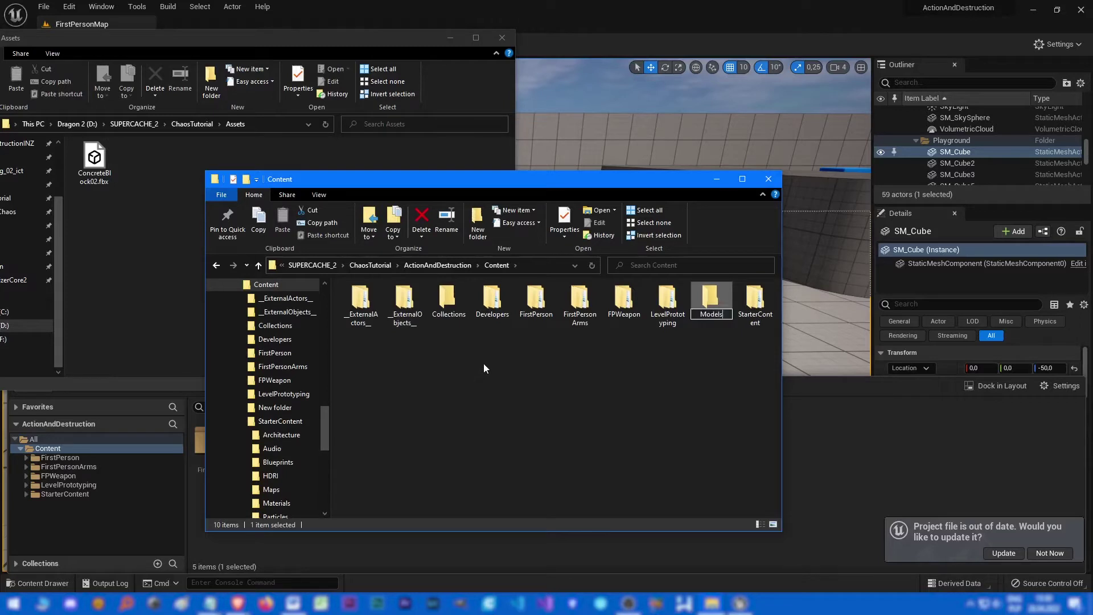
key(Return)
key(Return)
drag(96, 161, 542, 371)
click(450, 37)
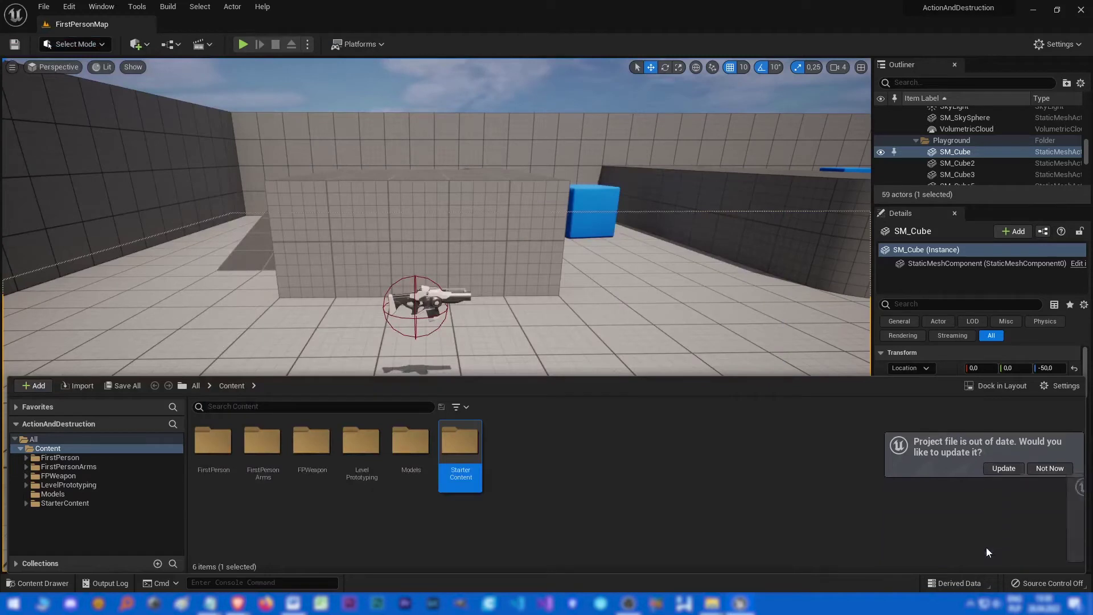
- Update the out-of-date project file and import the detected ConcreteBlock02 static mesh with the default FBX options
click(1009, 450)
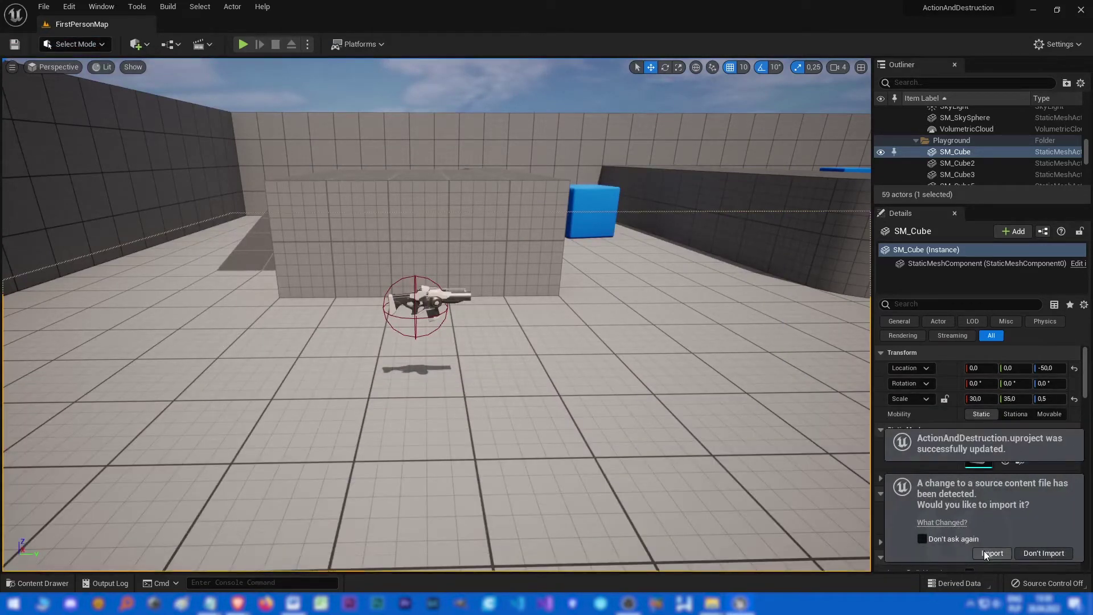
click(984, 552)
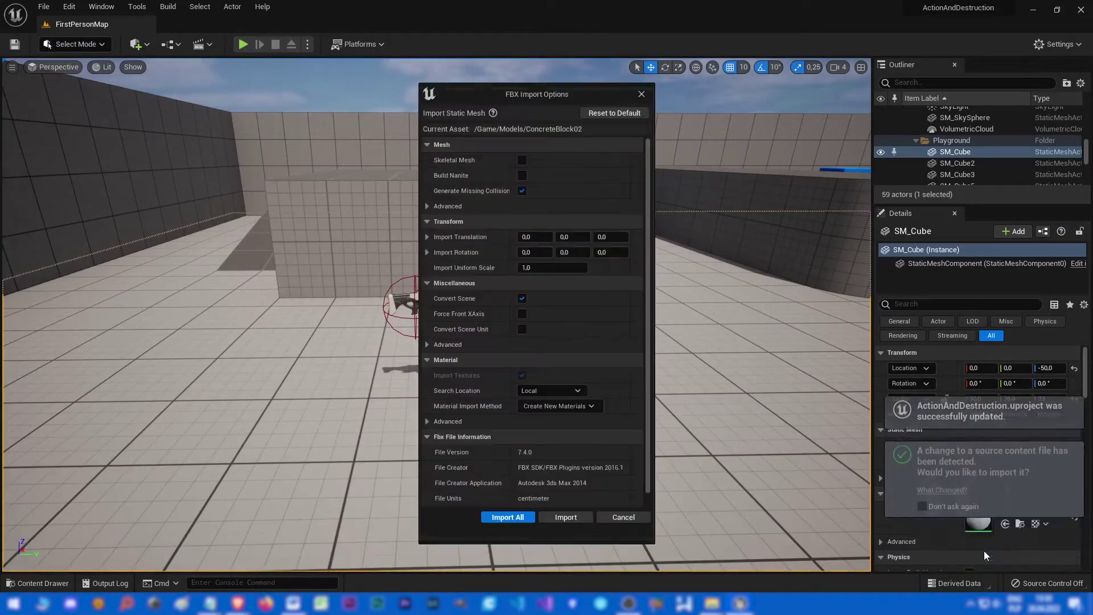
click(568, 518)
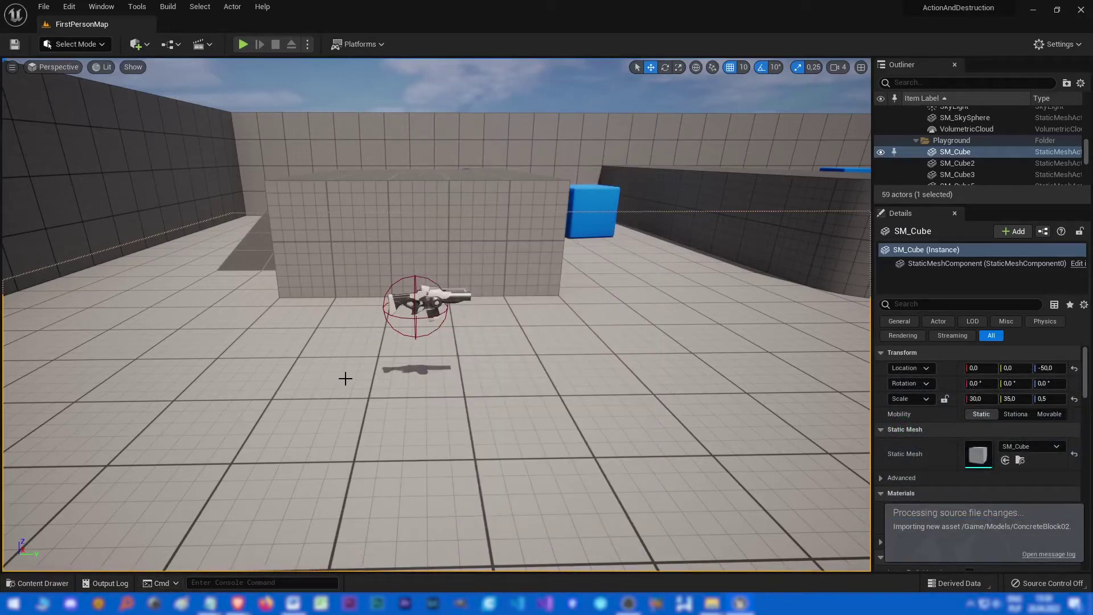
- Open the imported ConcreteBlock02 mesh from the Models folder in the static mesh editor
key(ctrl+space)
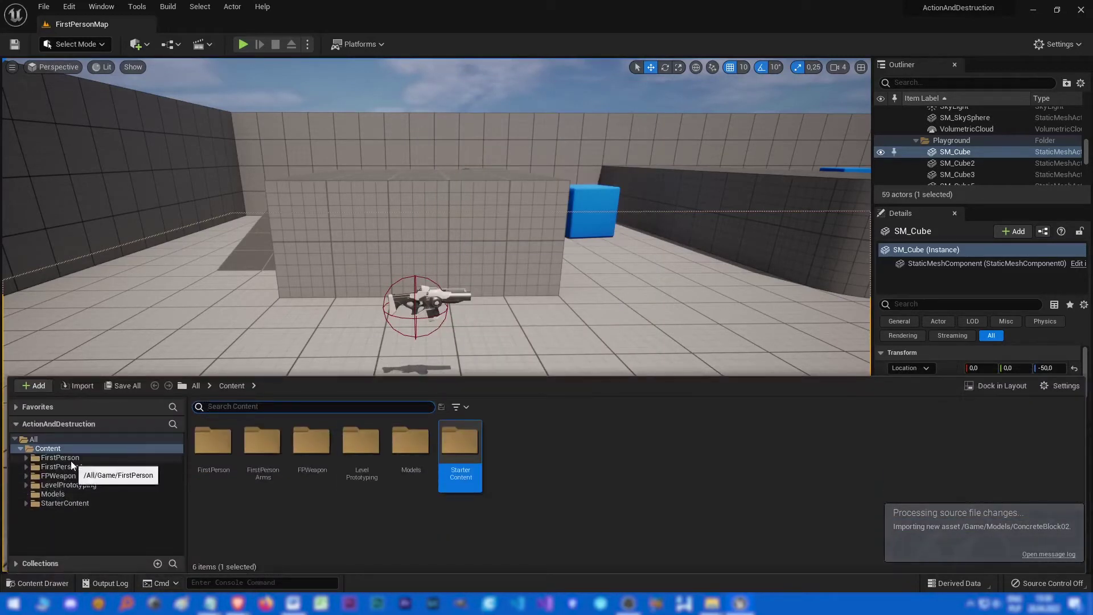
double_click(397, 462)
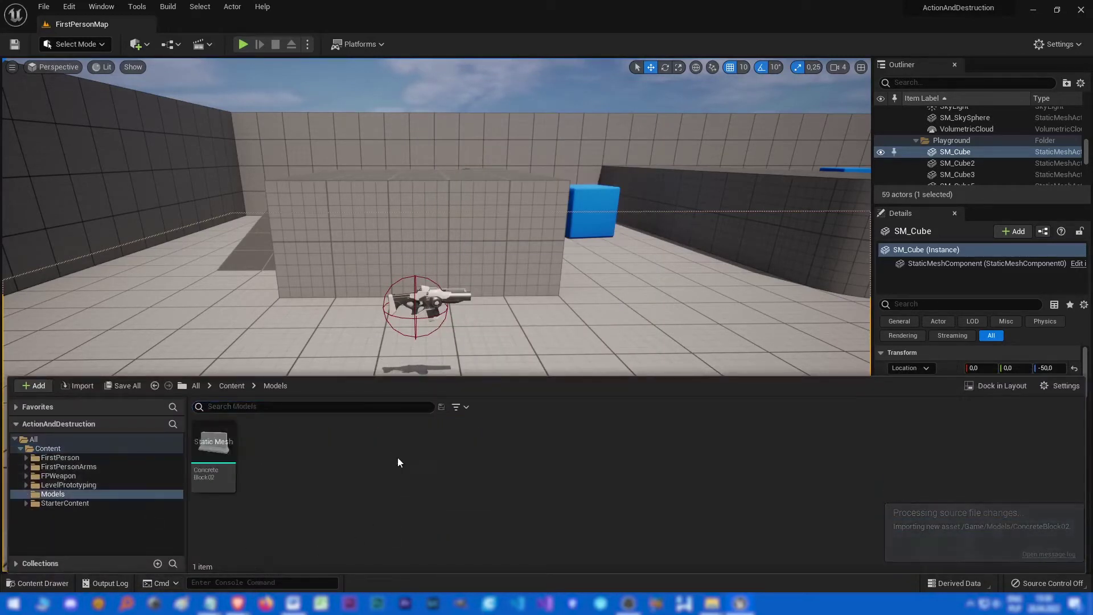
click(212, 443)
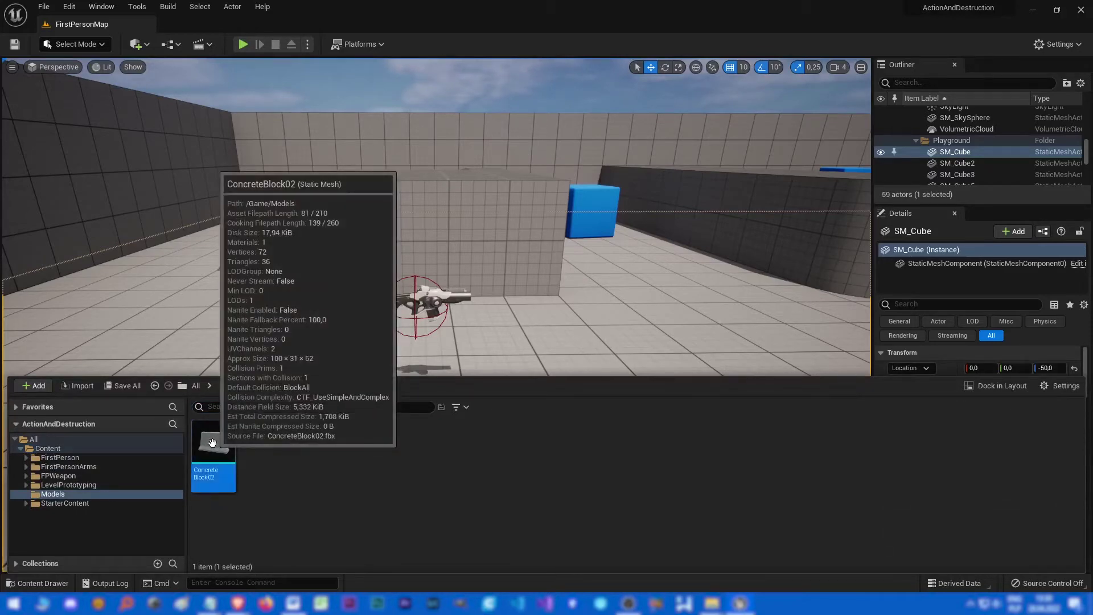
drag(213, 444, 204, 444)
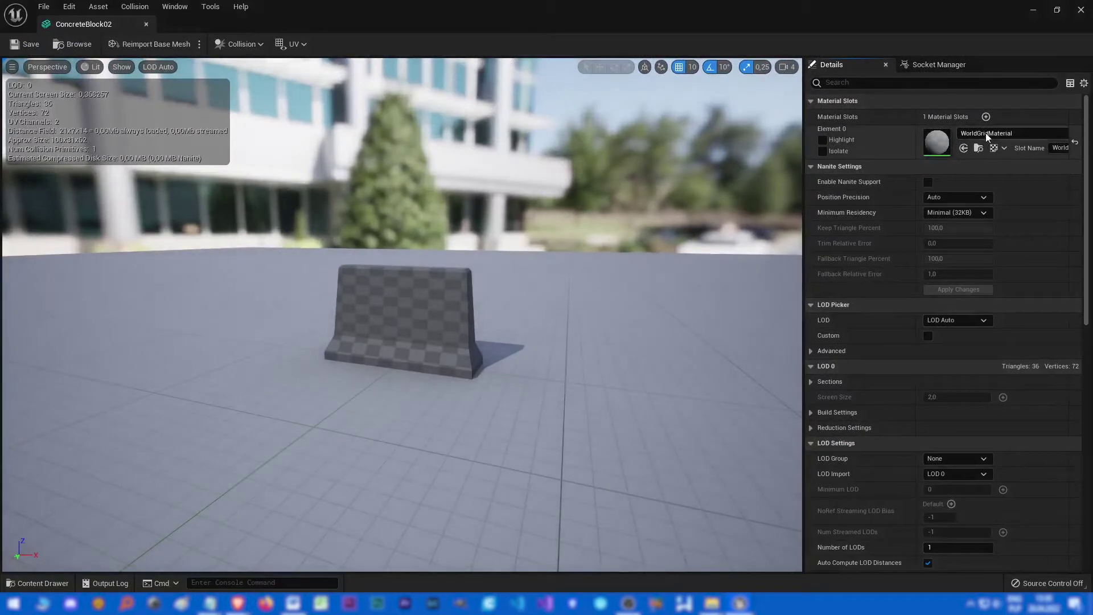
- Assign the M_Concrete_Poured material to the mesh's Element 0 material slot
click(986, 132)
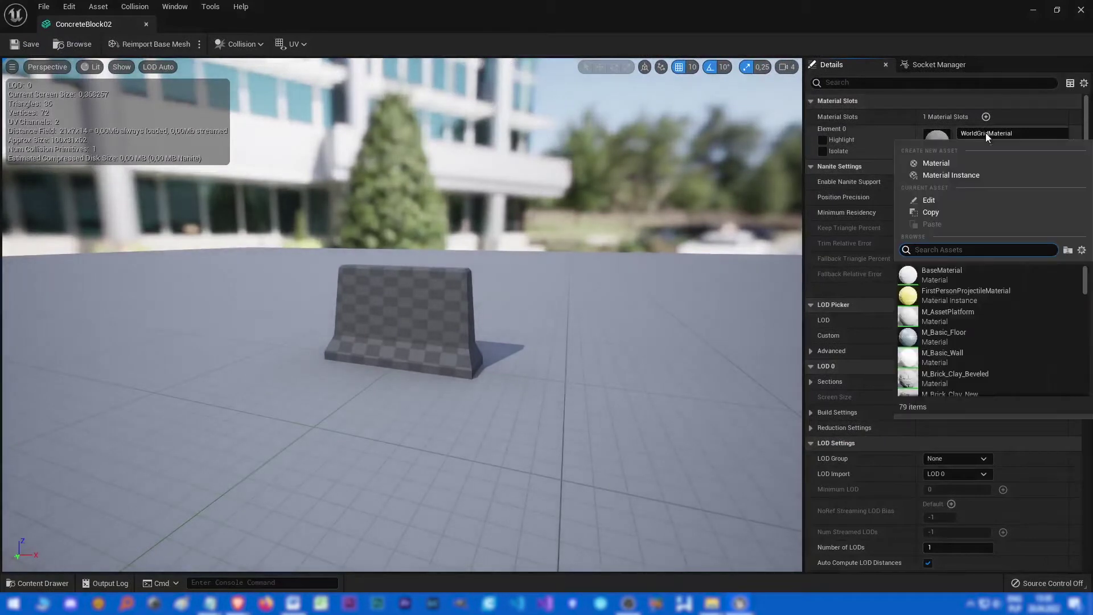
text(concrete)
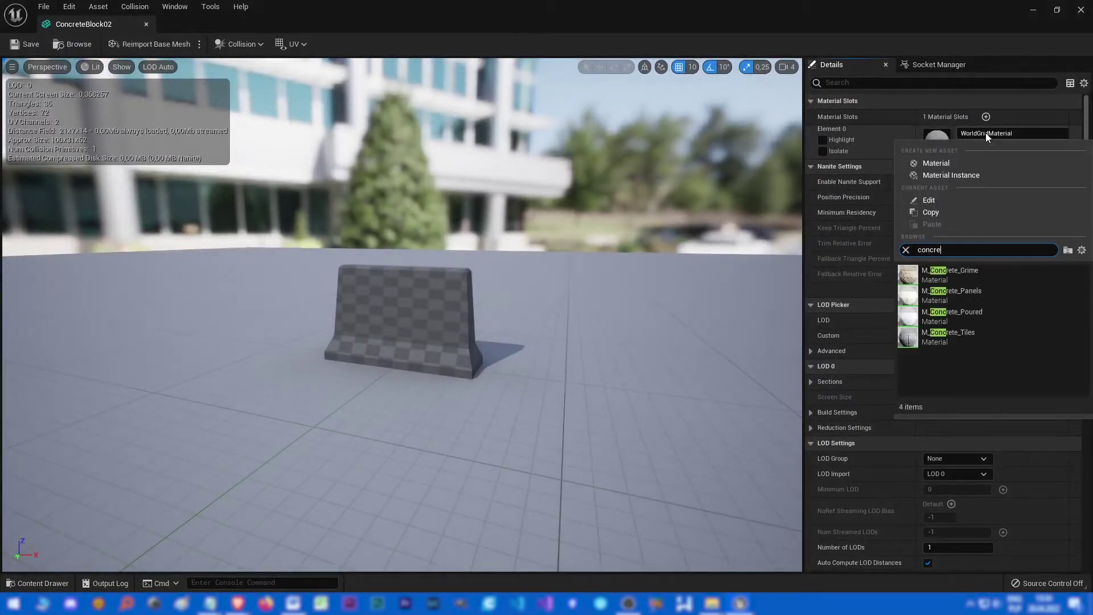
click(947, 314)
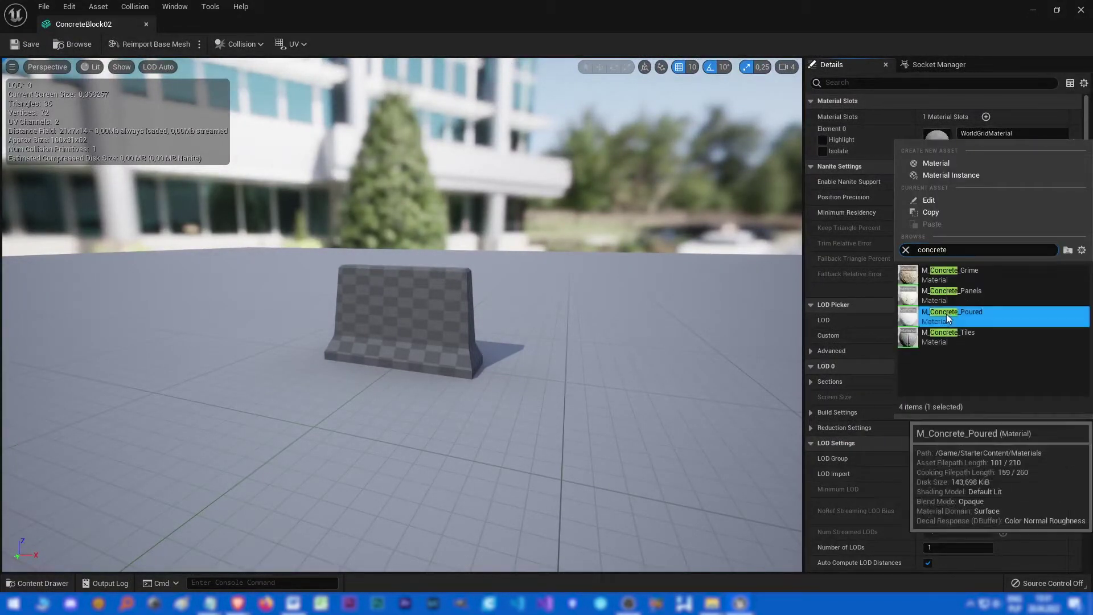
- Assign the M_Concrete_Panels material to the mesh's Element 0 slot and close the mesh editor
click(989, 132)
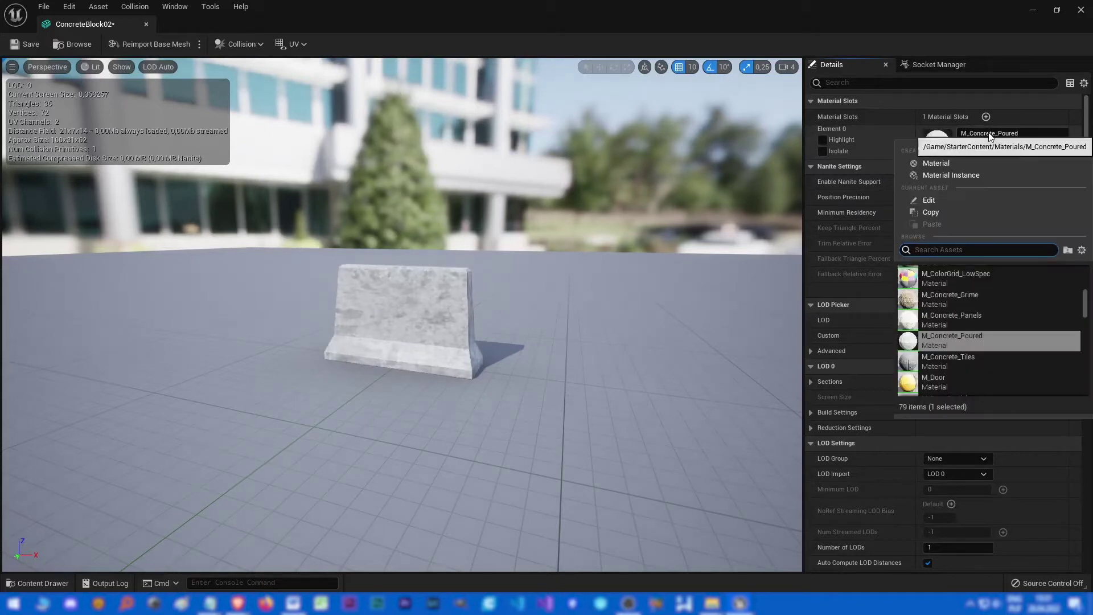
text(concrete)
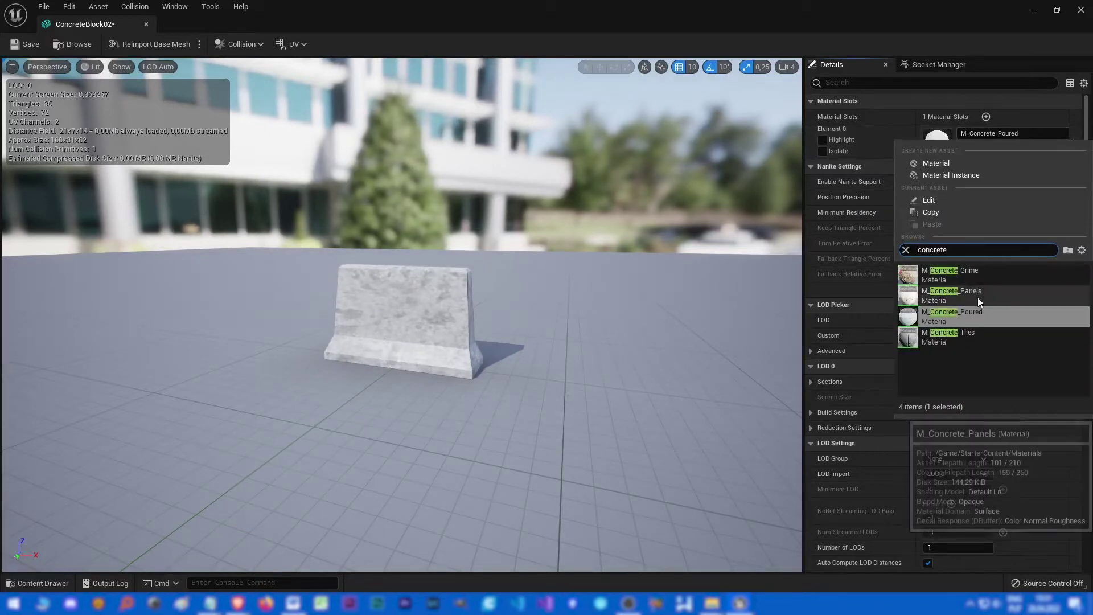
click(979, 297)
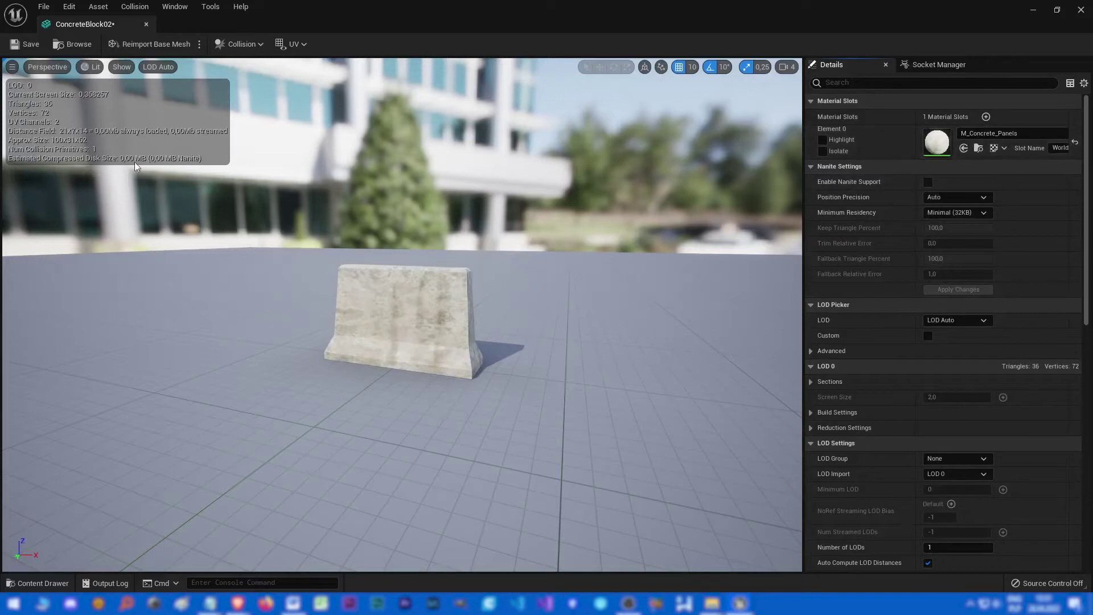
click(145, 25)
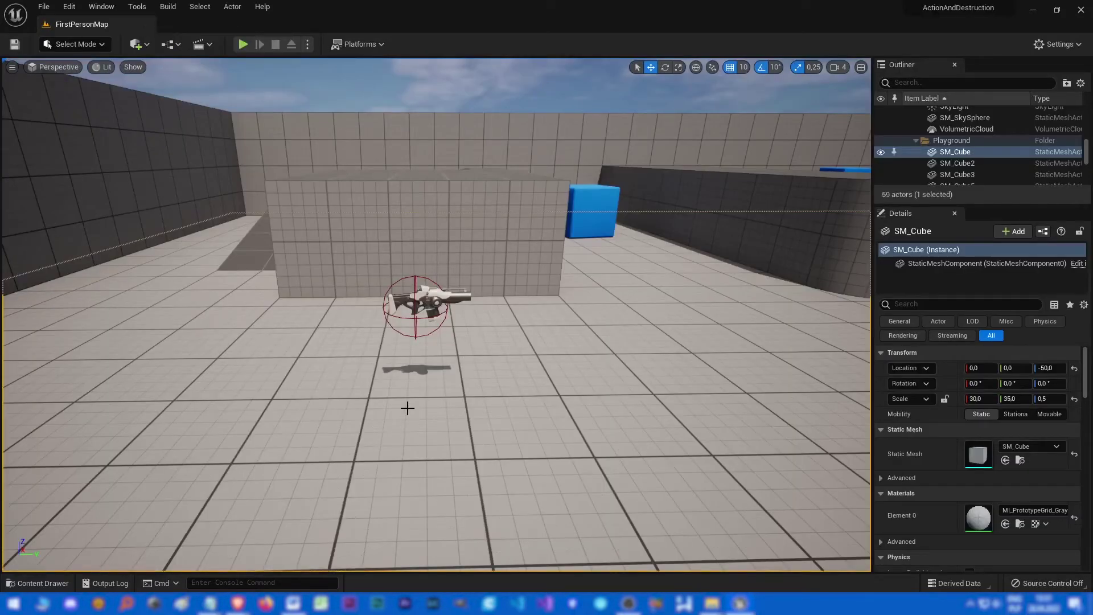
- Place ConcreteBlock02 from the Models folder on the level floor near the rifle
key(ctrl+space)
drag(234, 464, 341, 409)
key(e)
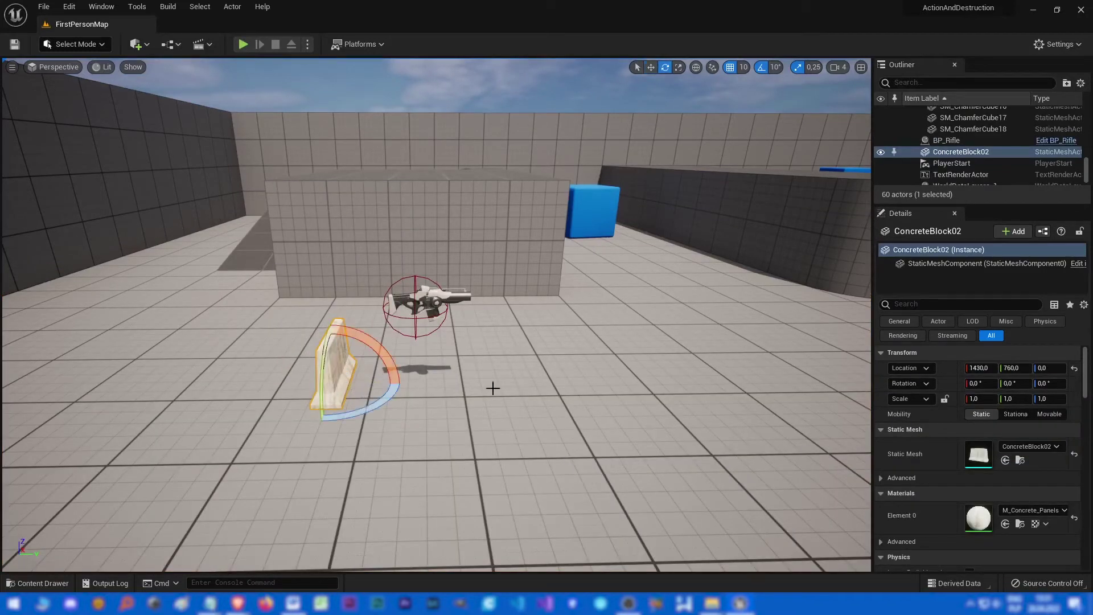
key(w)
key(f)
alt+drag(527, 416, 358, 427)
right_drag(704, 442, 692, 433)
key(s)
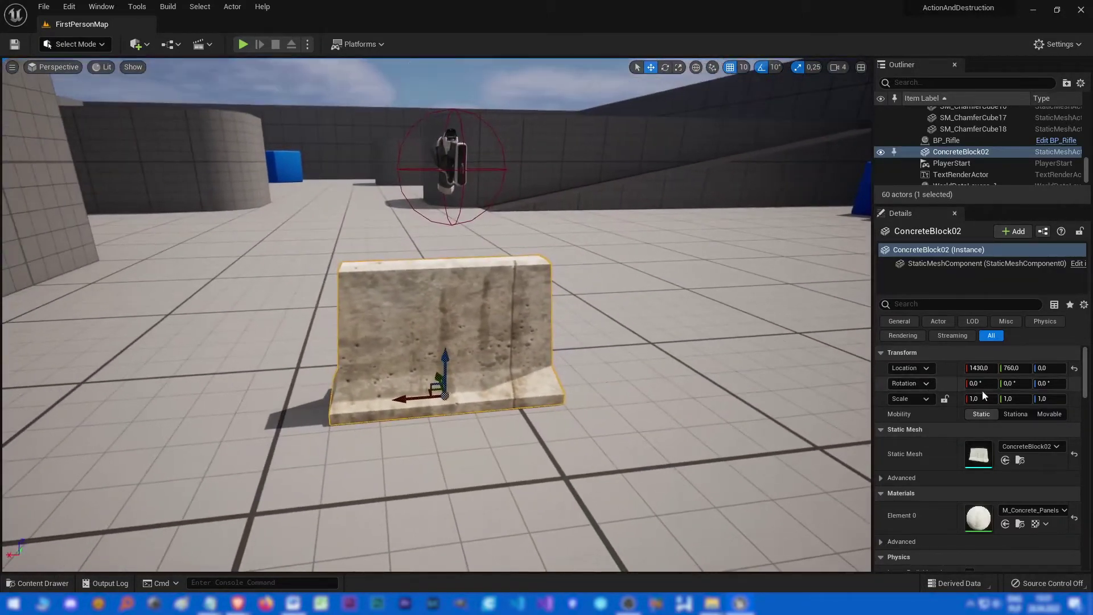
- Set the placed concrete block's scale to 2 on all three axes
click(980, 399)
text(2)
key(Tab)
text(2)
key(Tab)
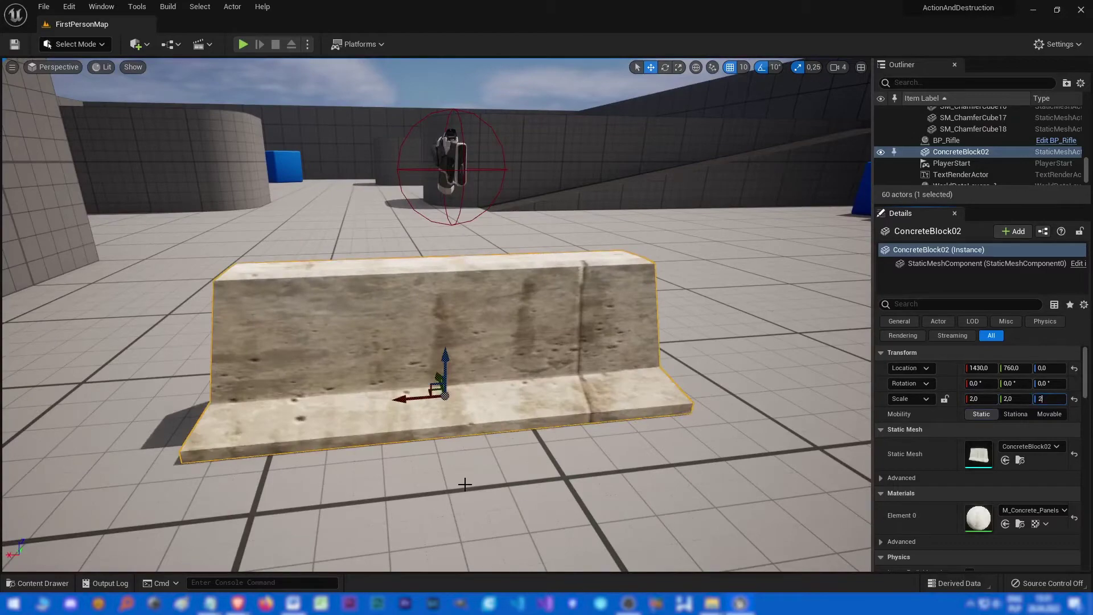
text(2)
key(Return)
- Playtest the level around the enlarged concrete block, firing the rifle to judge the block's size, and end the session
alt+drag(456, 473, 672, 395)
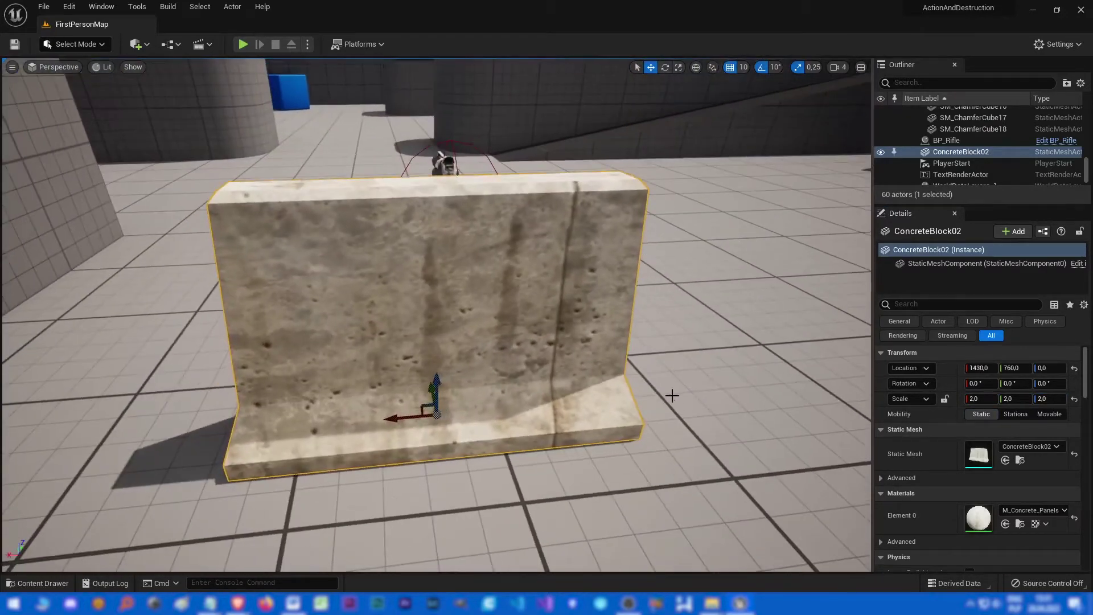
key(s)
right_drag(672, 395, 653, 359)
key(w)
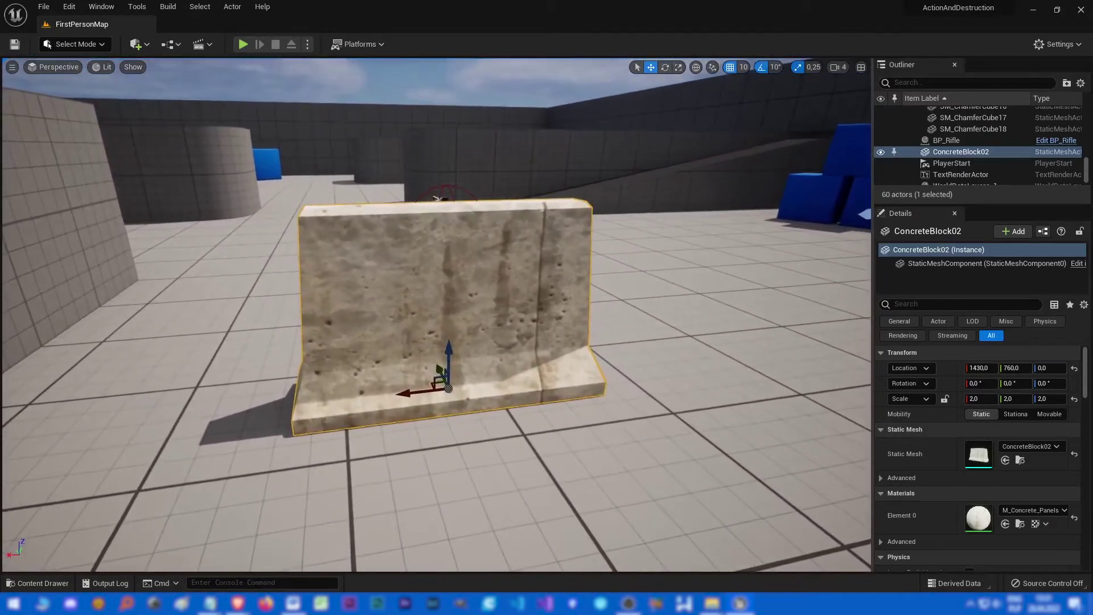
alt+drag(653, 359, 682, 391)
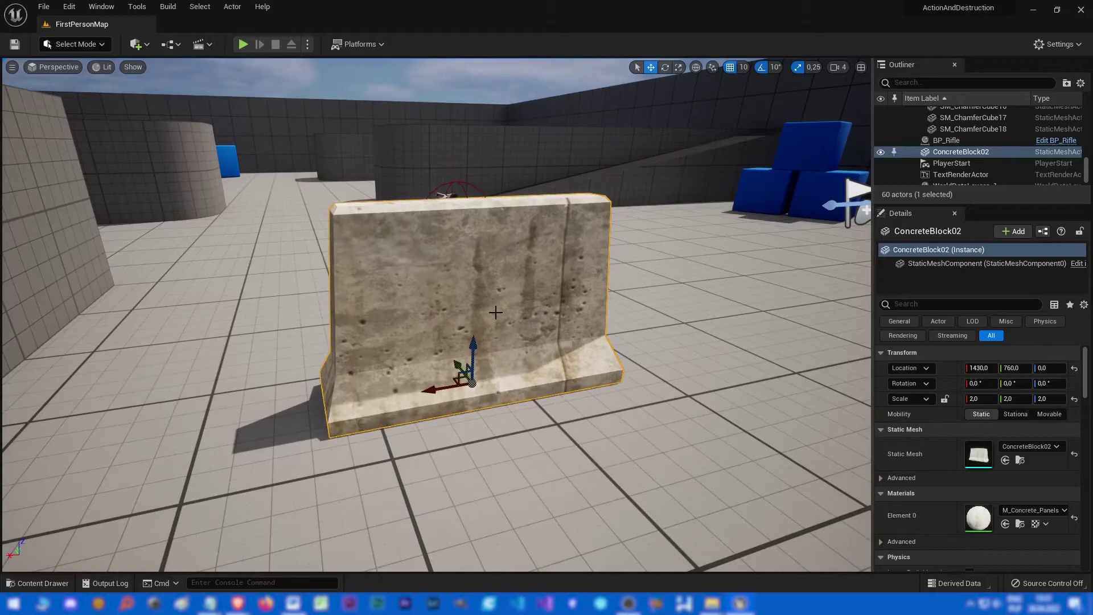
alt+drag(496, 312, 455, 314)
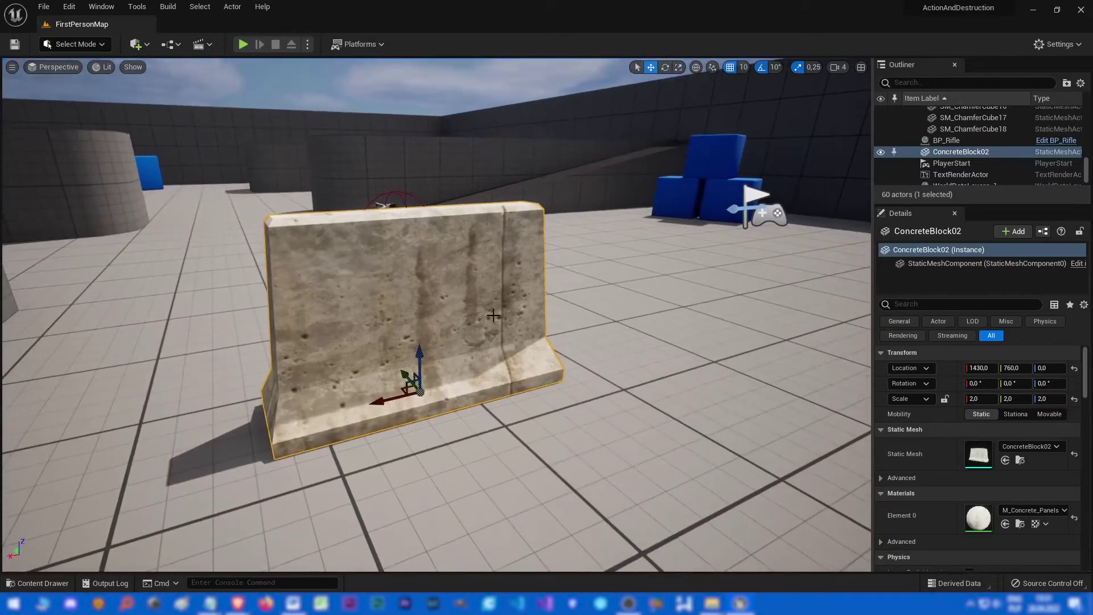
click(252, 45)
key(w)
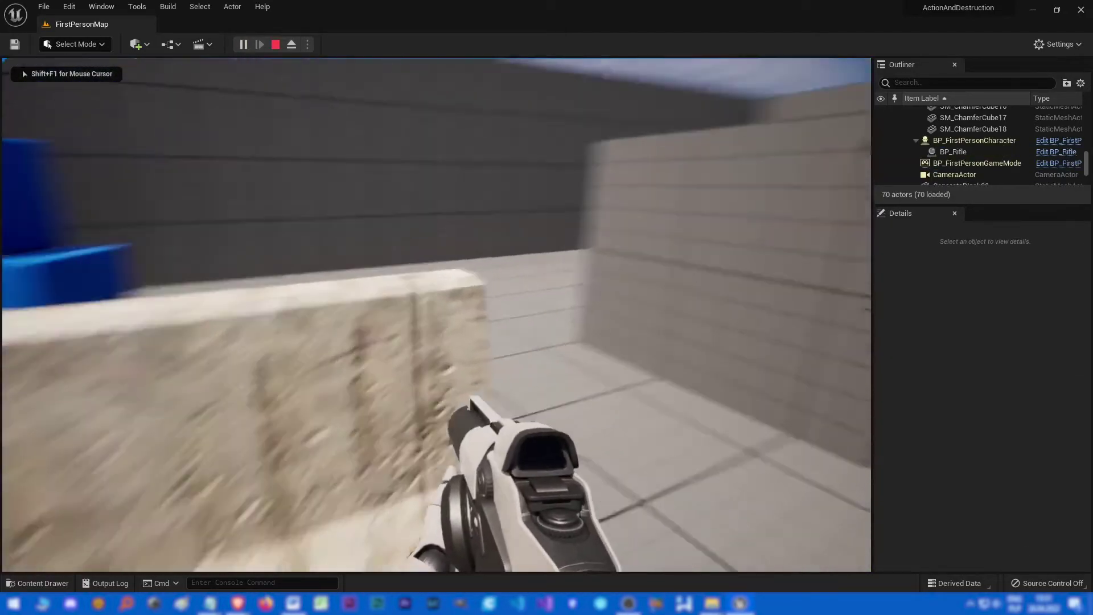
key(s)
click(436, 315)
click(437, 315)
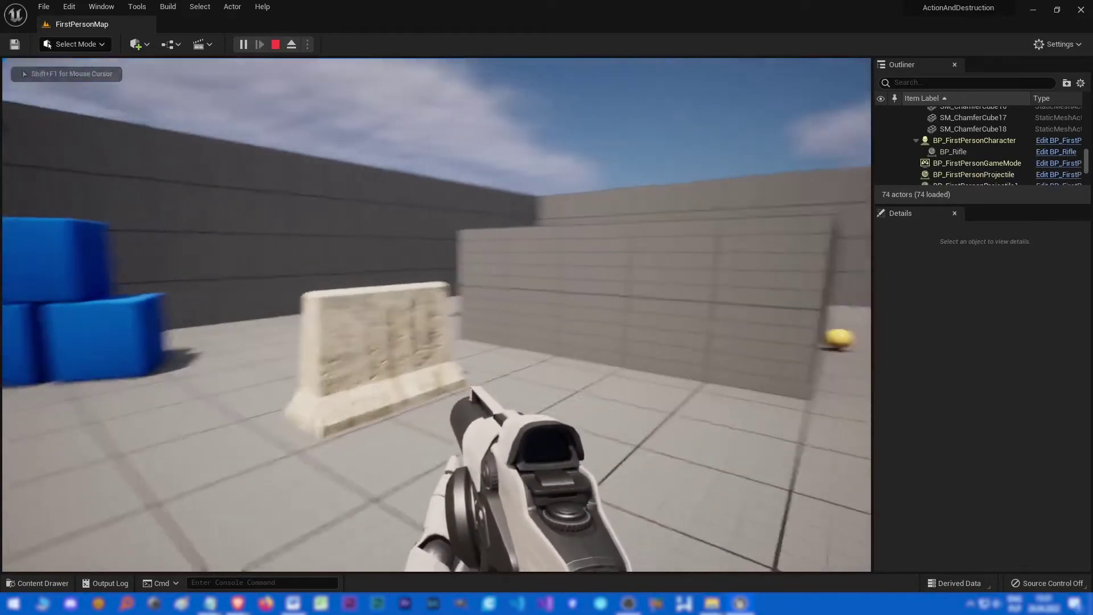
key(Escape)
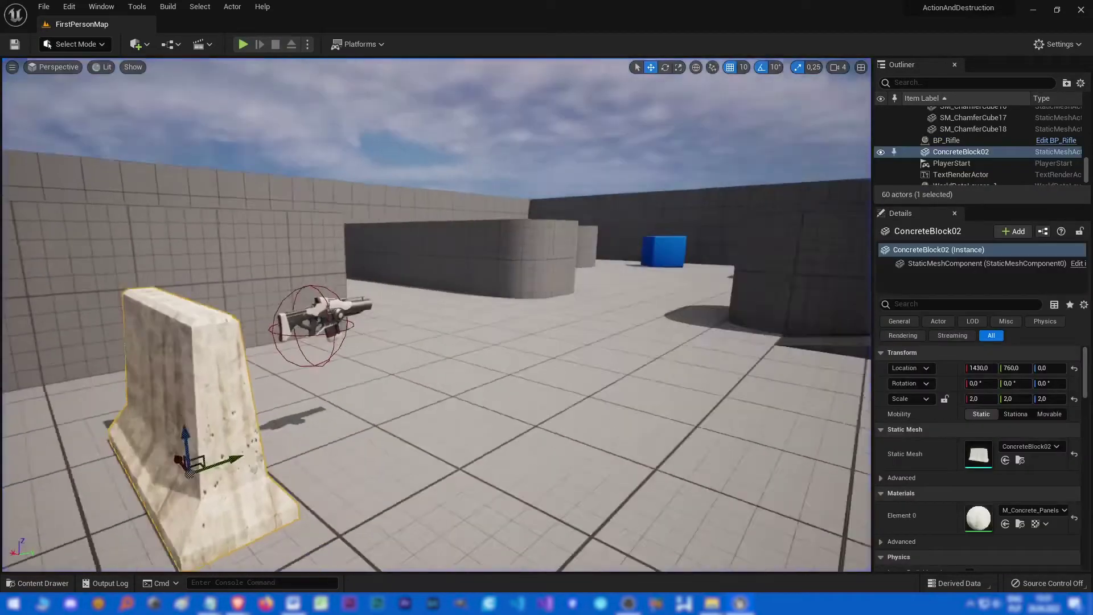
- Set the concrete block's scale to 1.6 on all three axes
key(f)
click(980, 399)
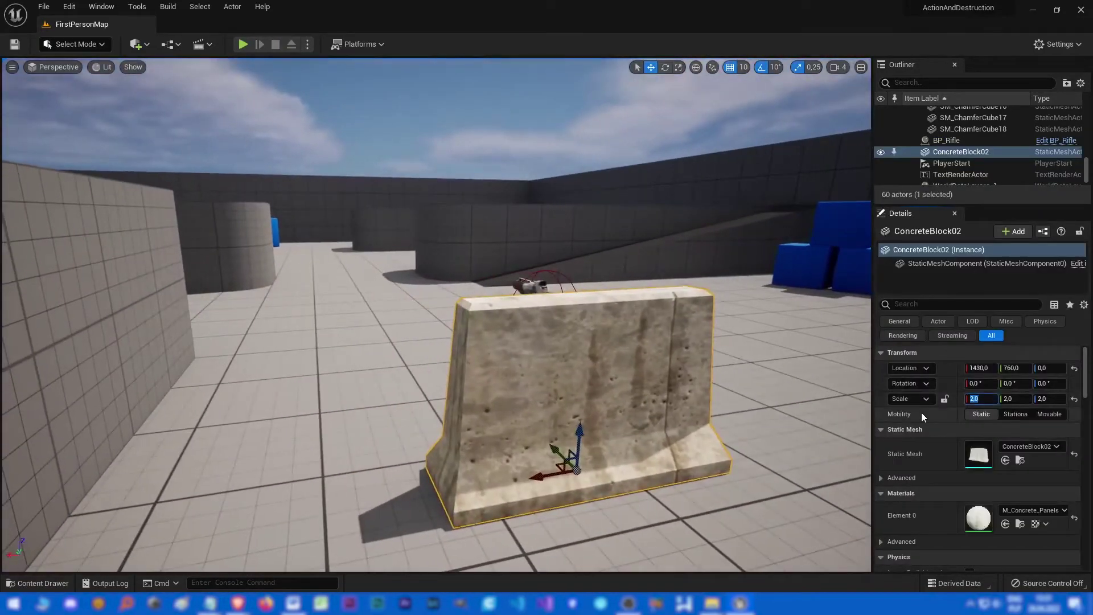
text(1,6)
key(Tab)
text(1,6)
key(Tab)
text(1)
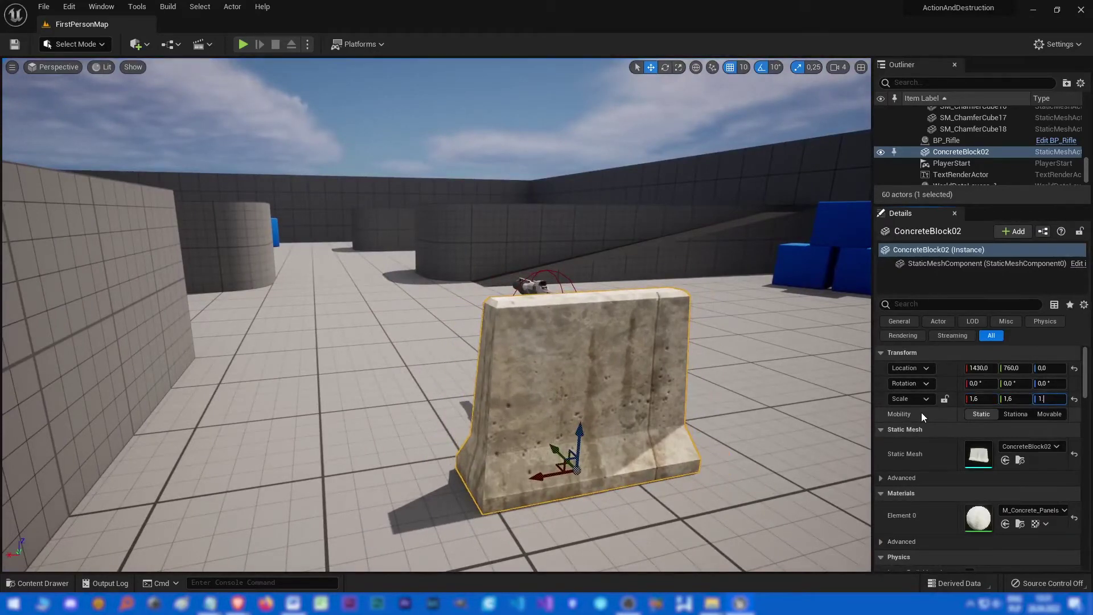
text(,6)
key(Return)
mouse_move(576, 291)
right_down()
mouse_move(579, 344)
mouse_move(562, 346)
mouse_move(577, 311)
right_up()
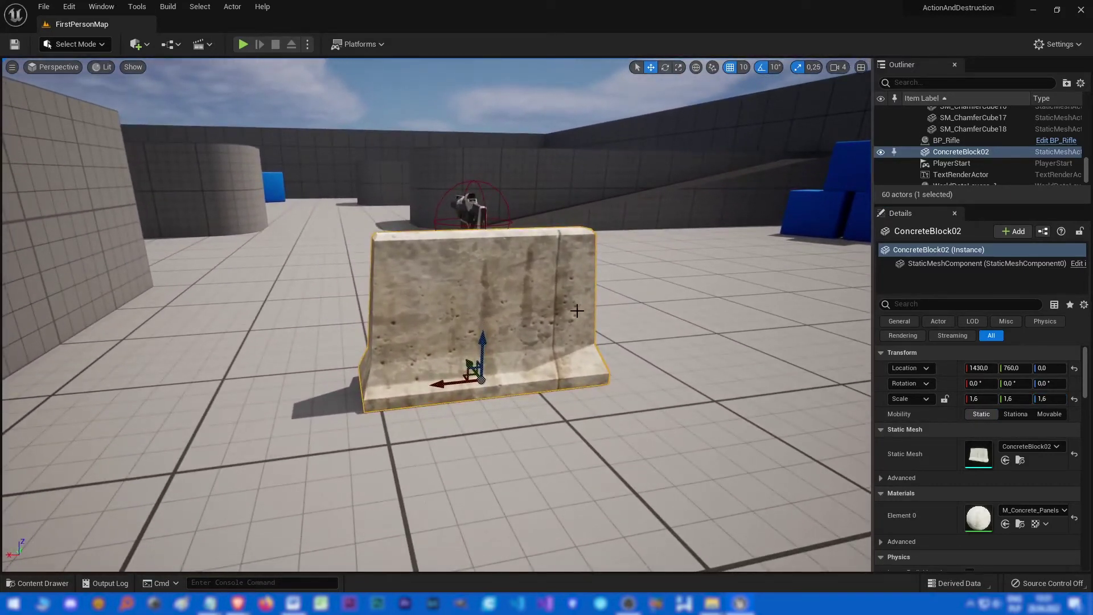
- Choose the changed project files to save, and switch the editor to Fracture mode with the concrete block selected
click(44, 7)
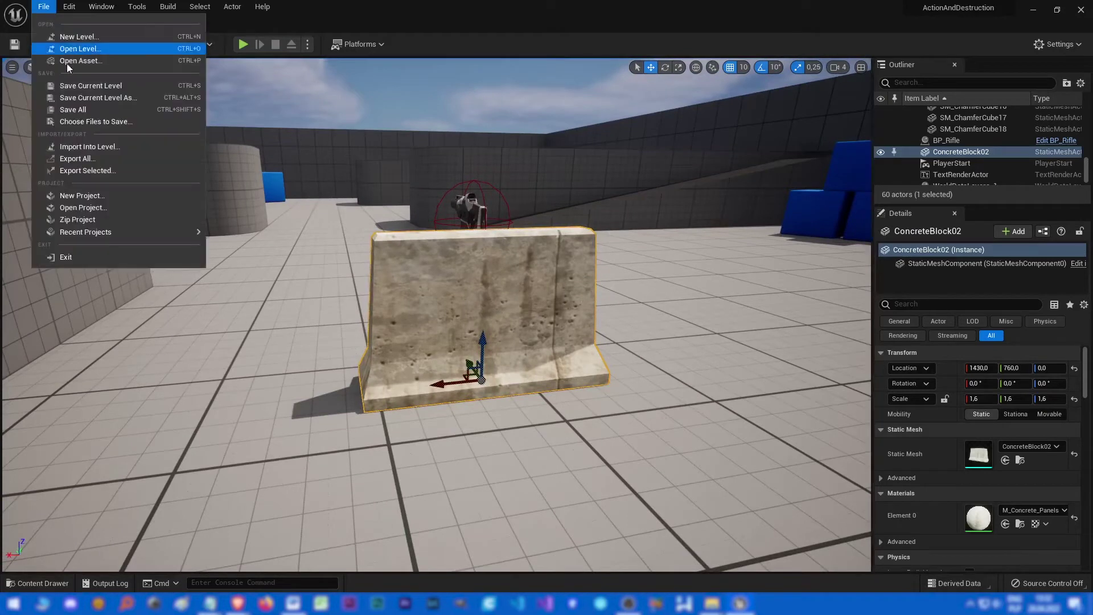
click(135, 121)
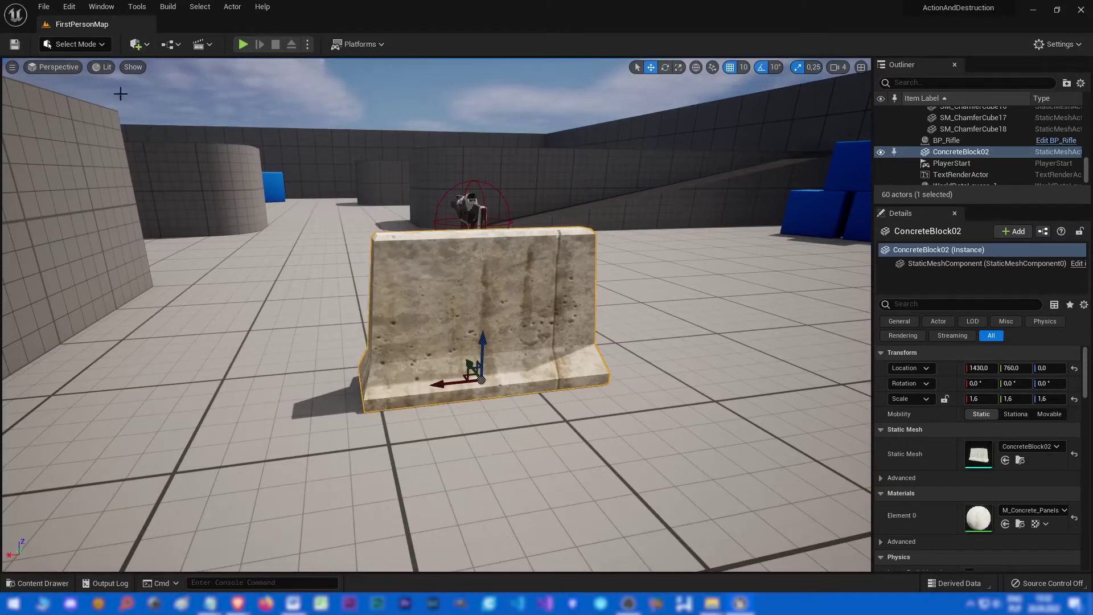
click(94, 45)
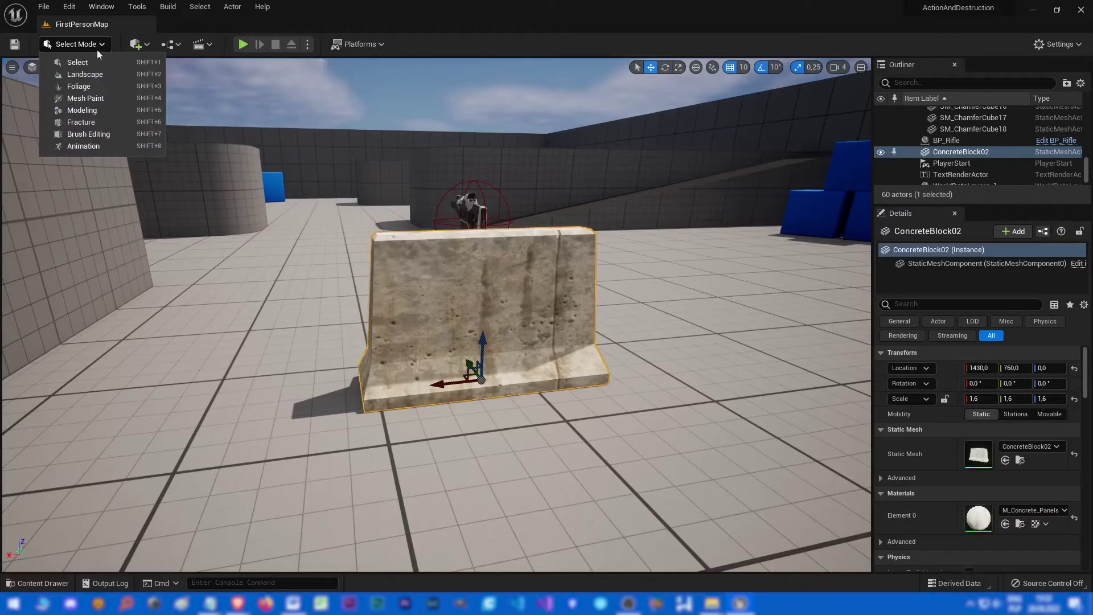
click(90, 121)
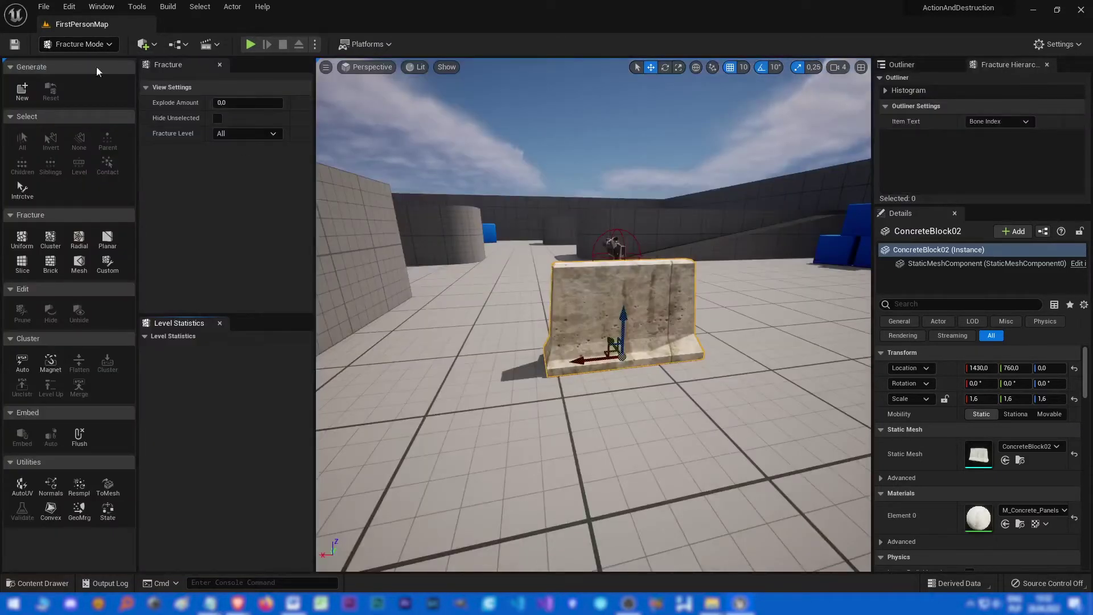
right_drag(607, 331, 588, 330)
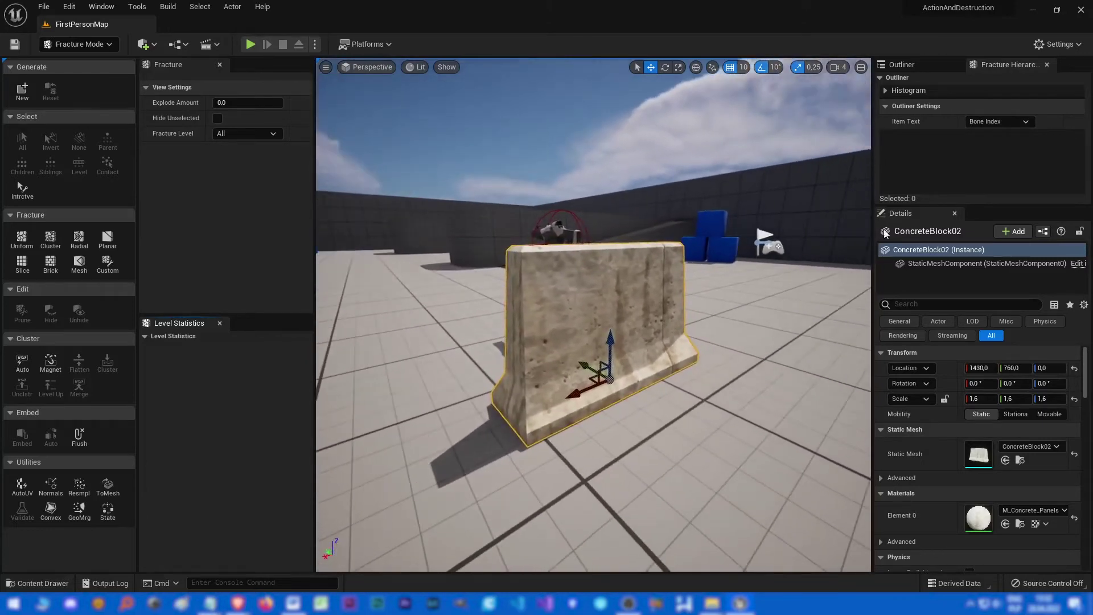
drag(981, 206, 981, 141)
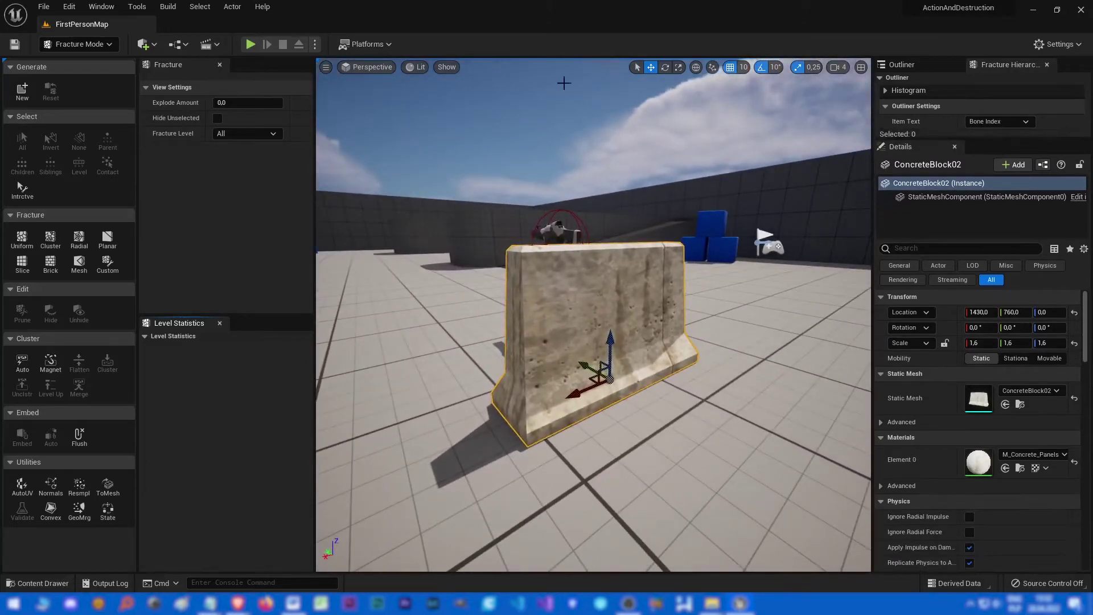
- Start a new geometry collection from the concrete block and create a GC folder under Content to store it
click(23, 91)
drag(523, 158, 456, 147)
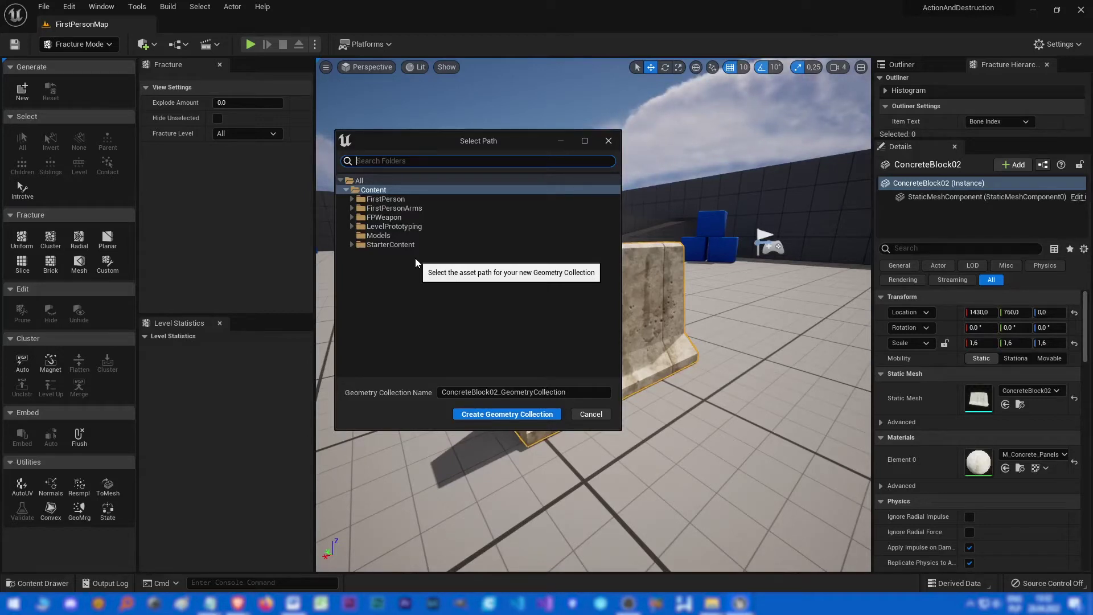
right_click(410, 297)
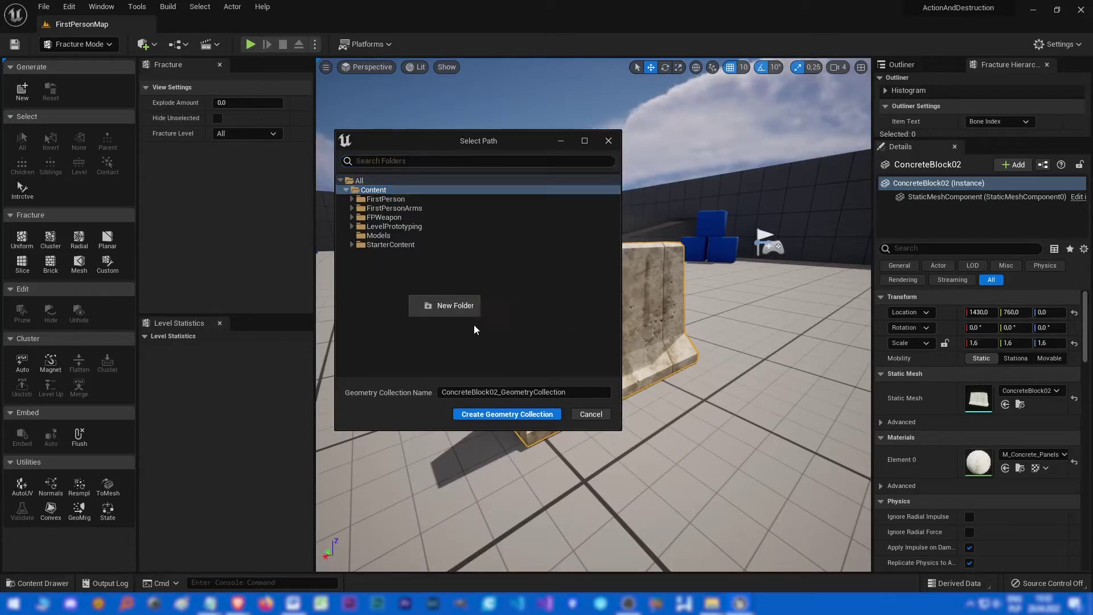
click(447, 311)
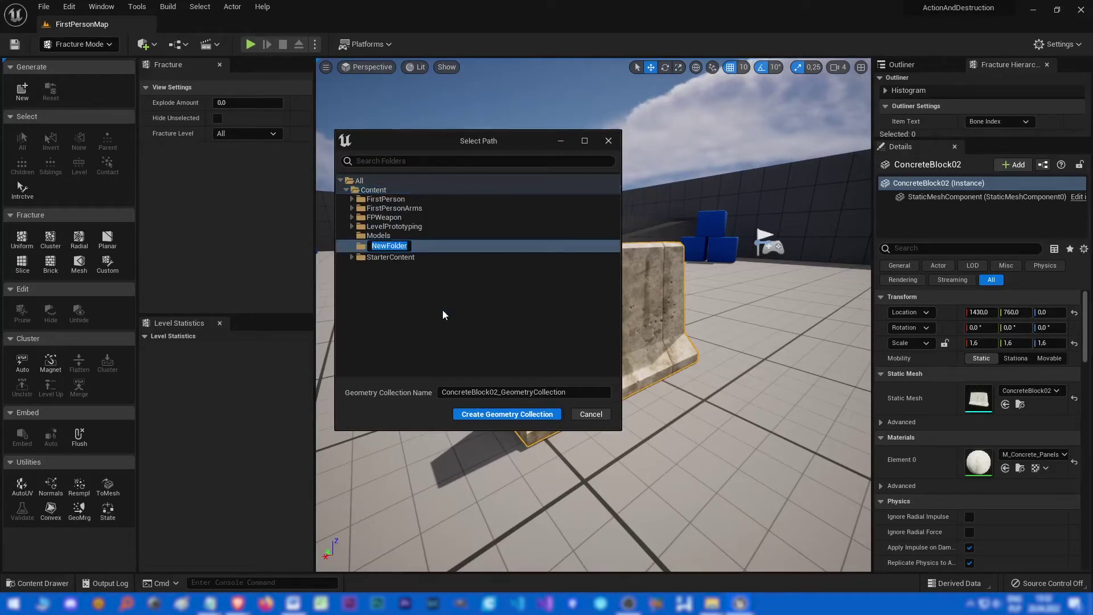
text(GC)
key(Return)
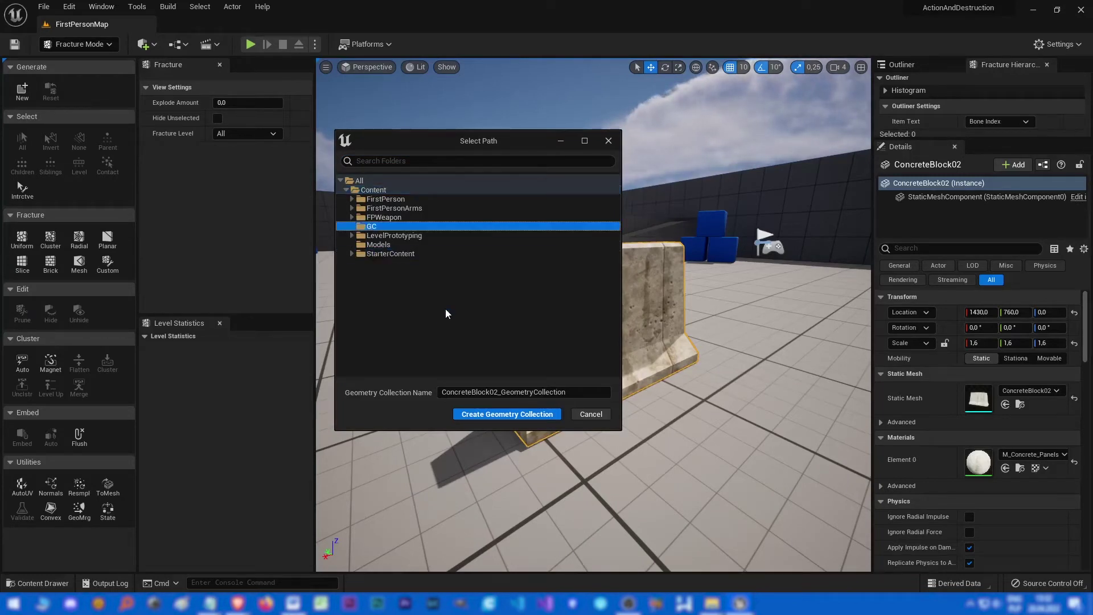
- Name the geometry collection GC_ConcreteBlock02 and create it in the GC folder
drag(497, 392, 599, 374)
key(BackSpace)
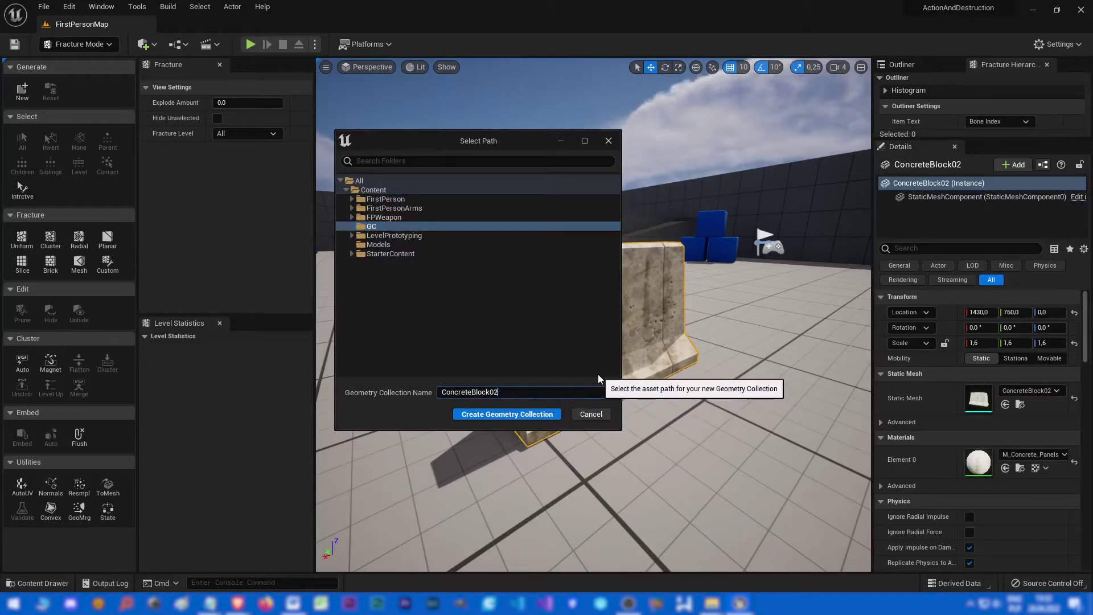
key(Home)
text(GC_)
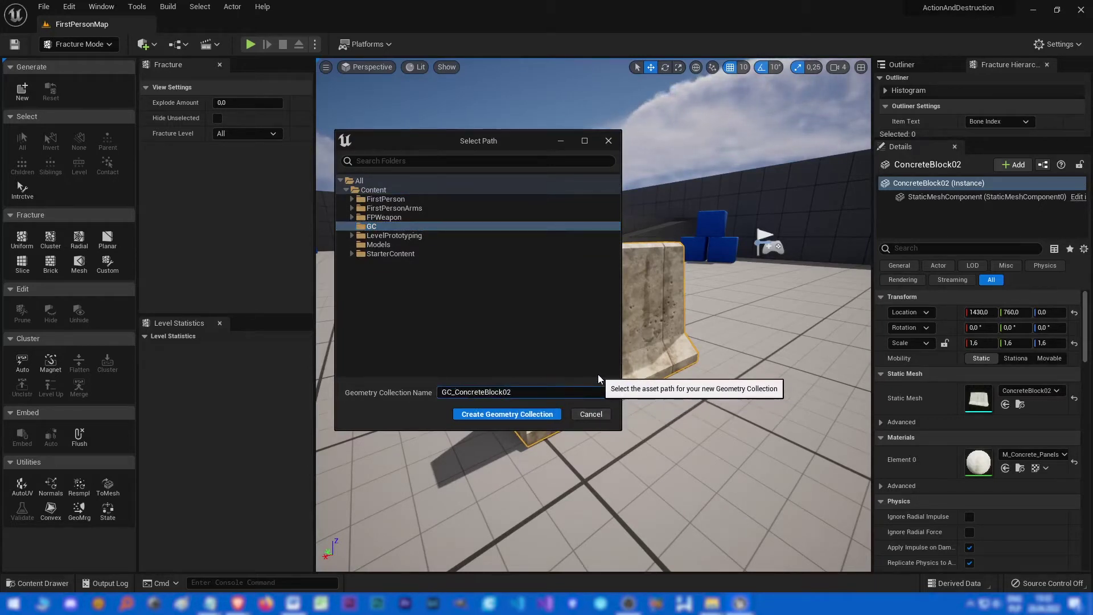
click(501, 414)
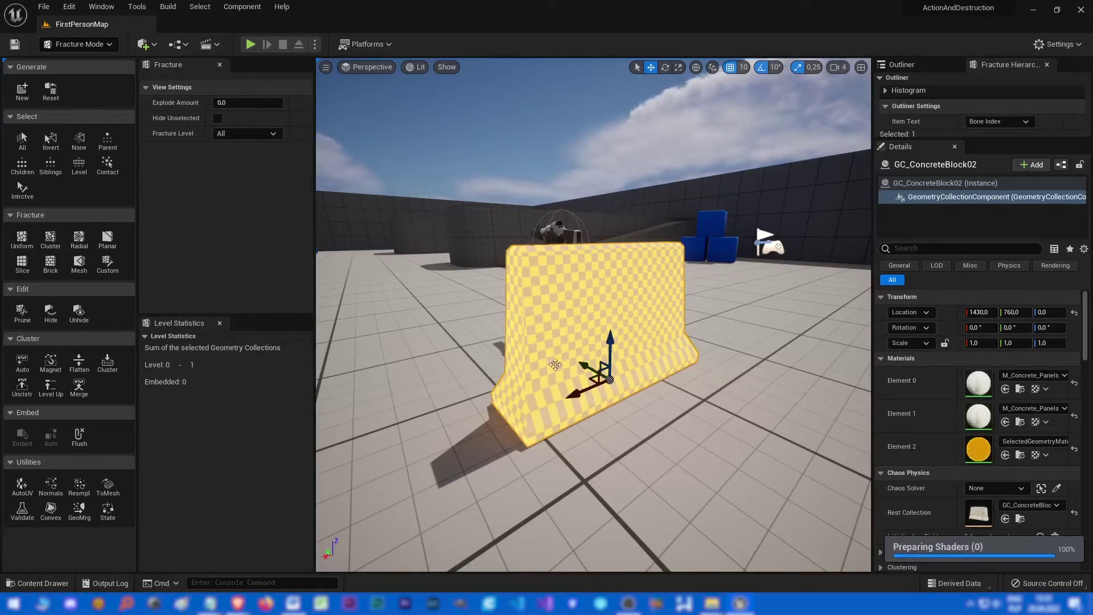
- Raise the geometry collection to a height of 70 and simulate the level to check how it falls, ending the simulation
drag(610, 344, 612, 251)
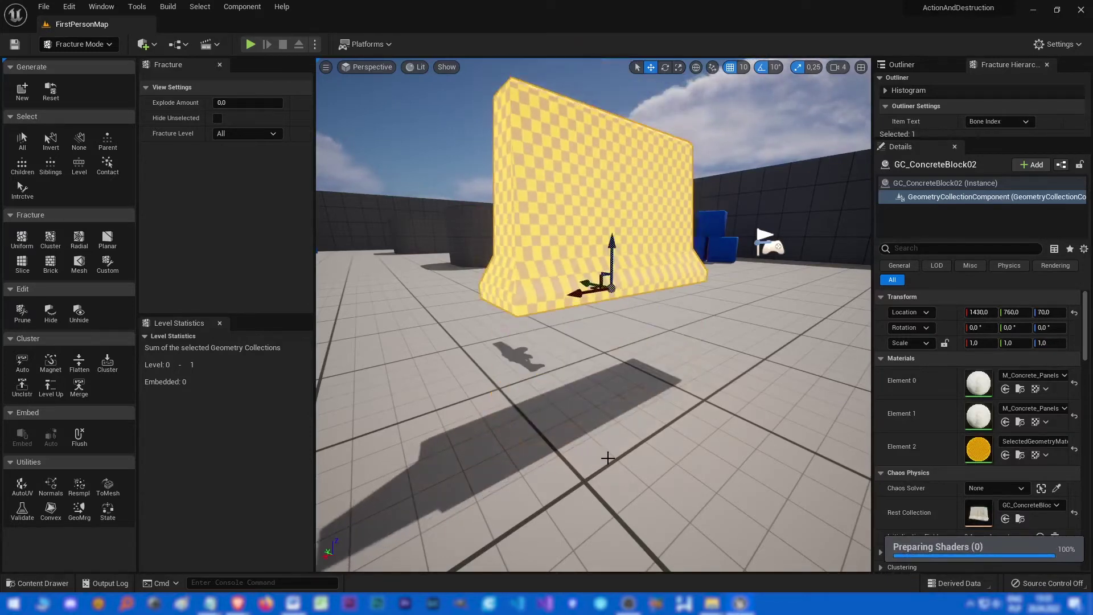
click(313, 45)
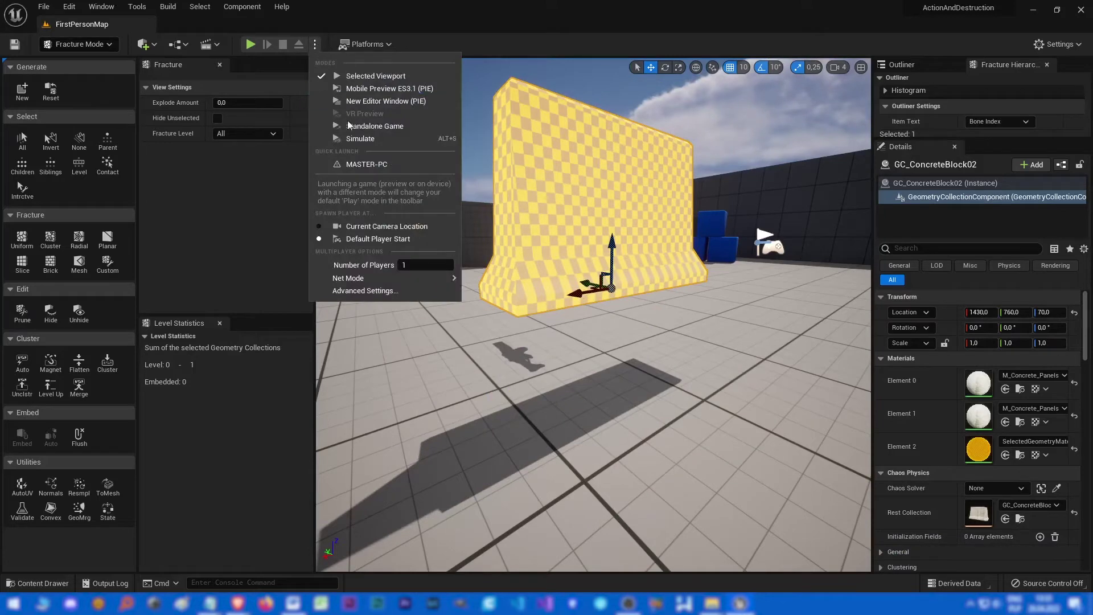
click(349, 141)
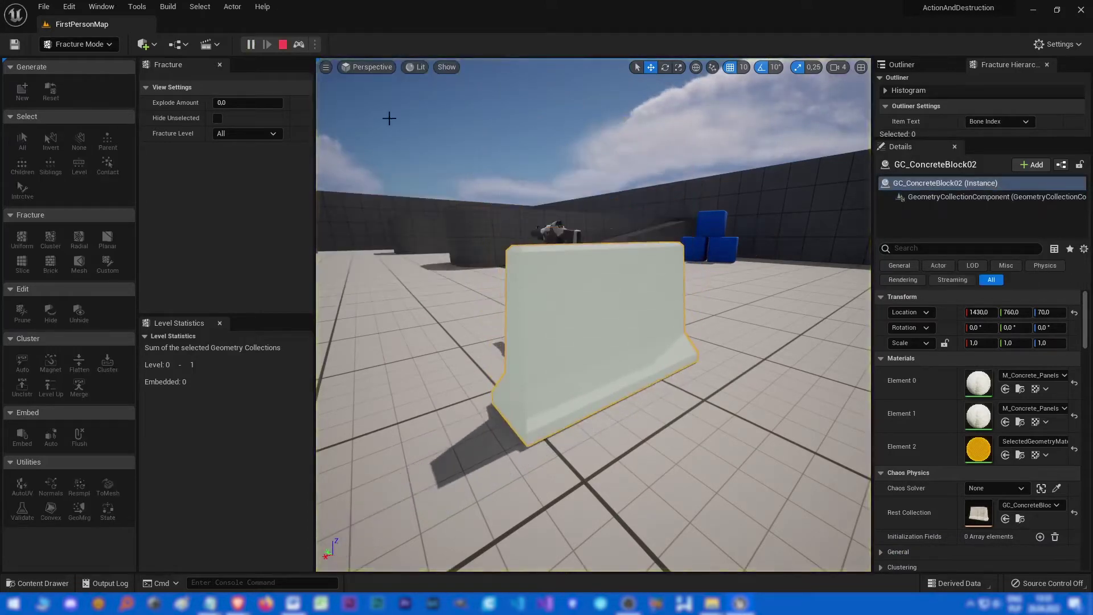
click(286, 46)
click(256, 45)
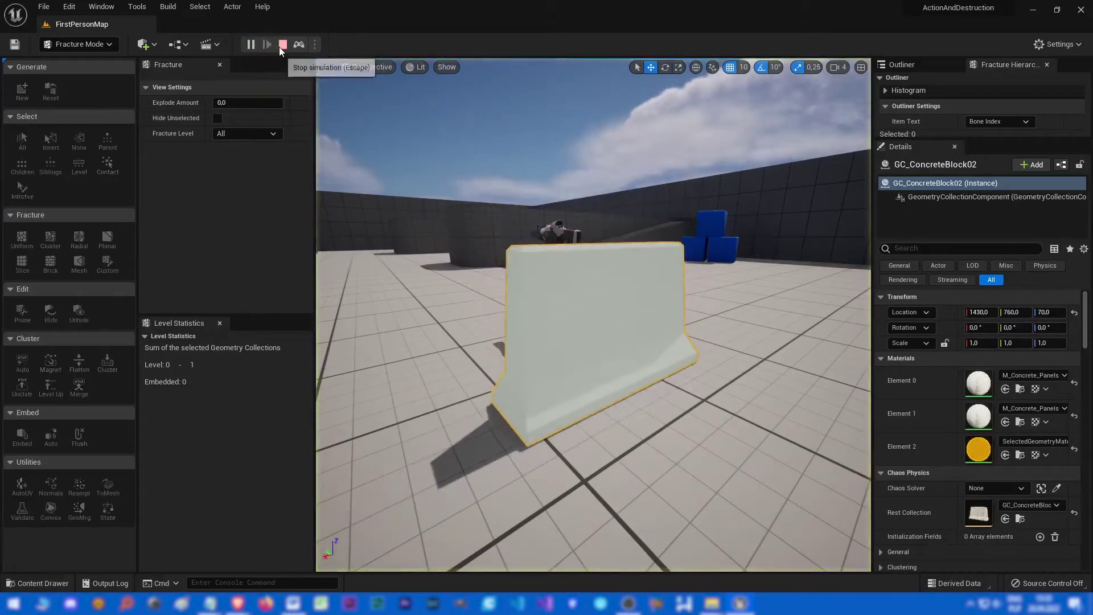
click(281, 45)
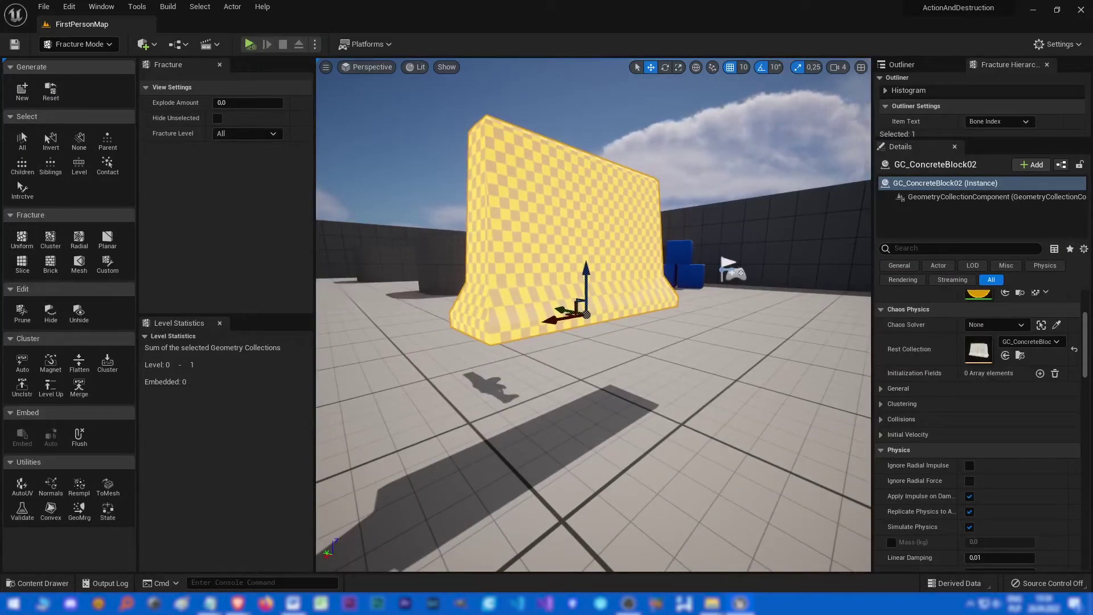
- Switch to Honeyview and compare the fracture patterns in fragmentation.jpg with the editor's Fracture tools, moving the image aside when done
key(alt+Tab)
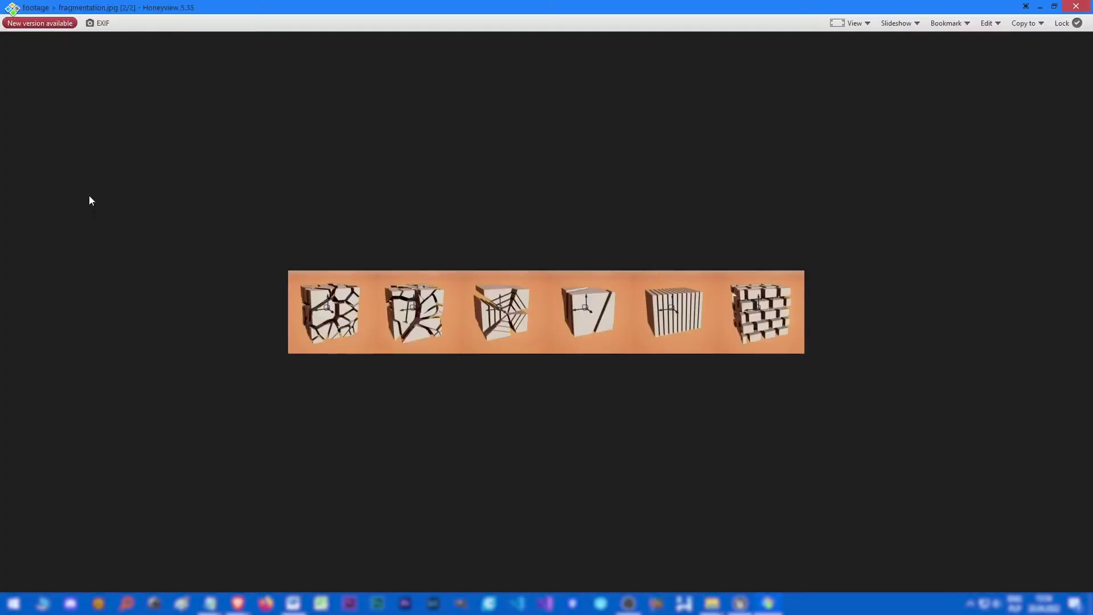
drag(344, 6, 536, 154)
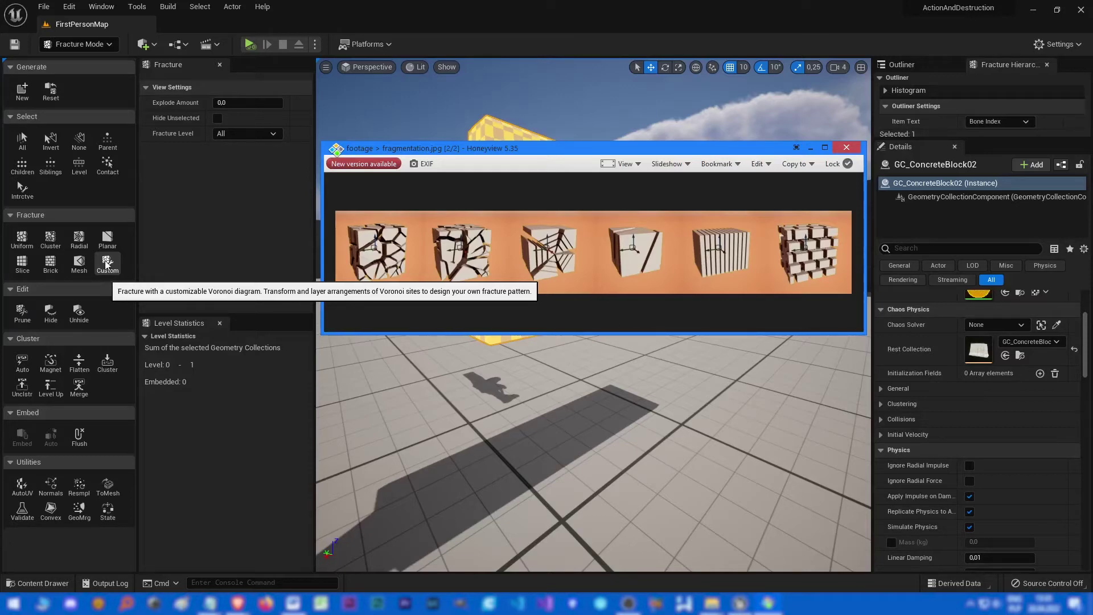
drag(546, 147, 0, 235)
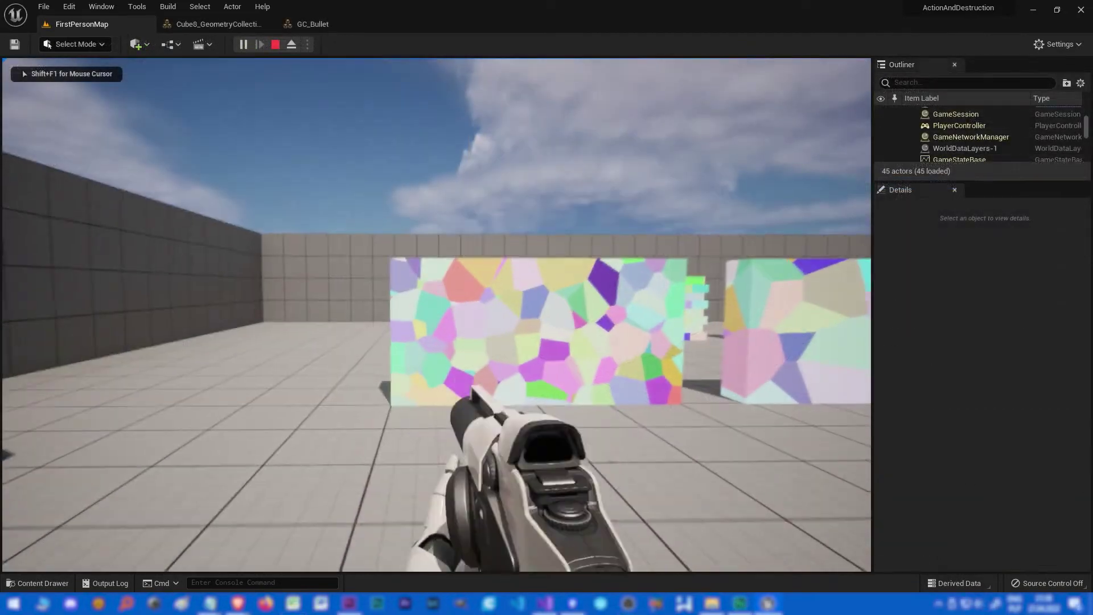
- In the running demo level, fire at the front row of fractured walls to compare how each pattern breaks
key(w)
key(s)
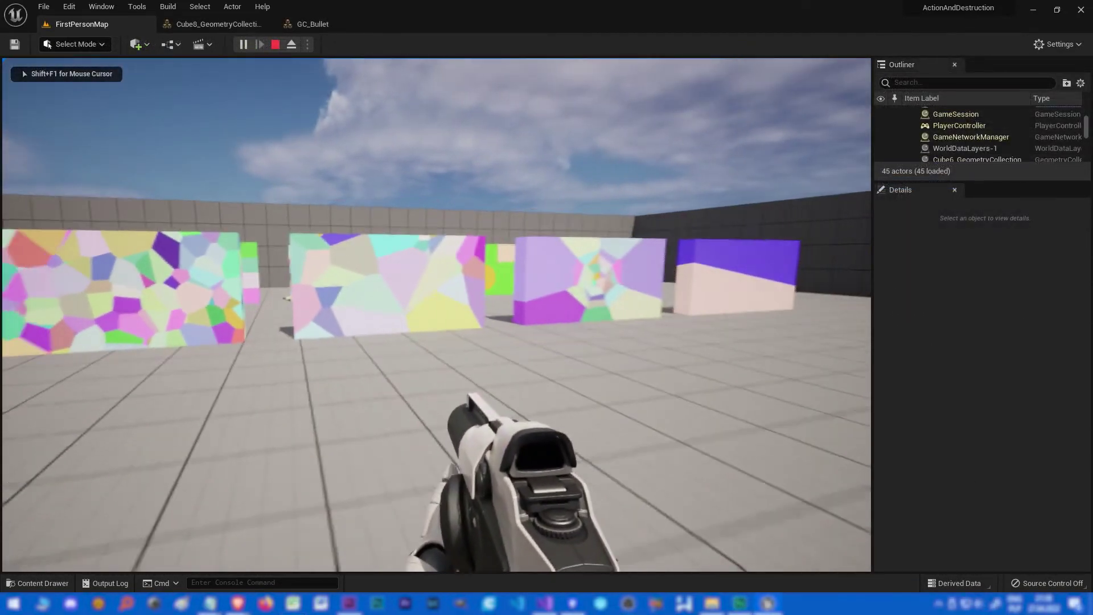
key(w)
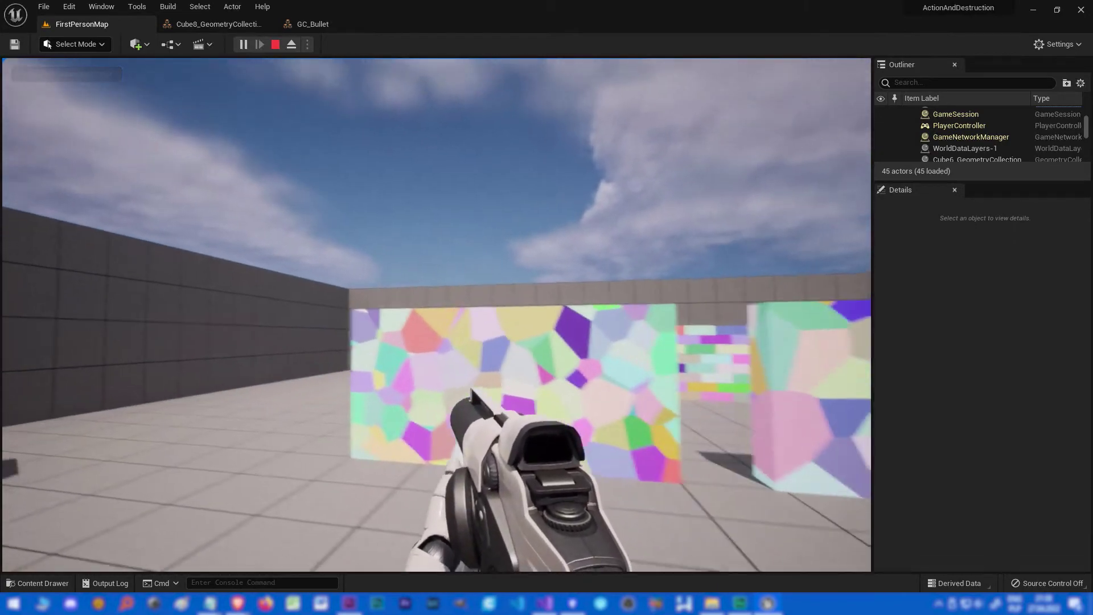
click(437, 315)
click(437, 315)
click(437, 315)
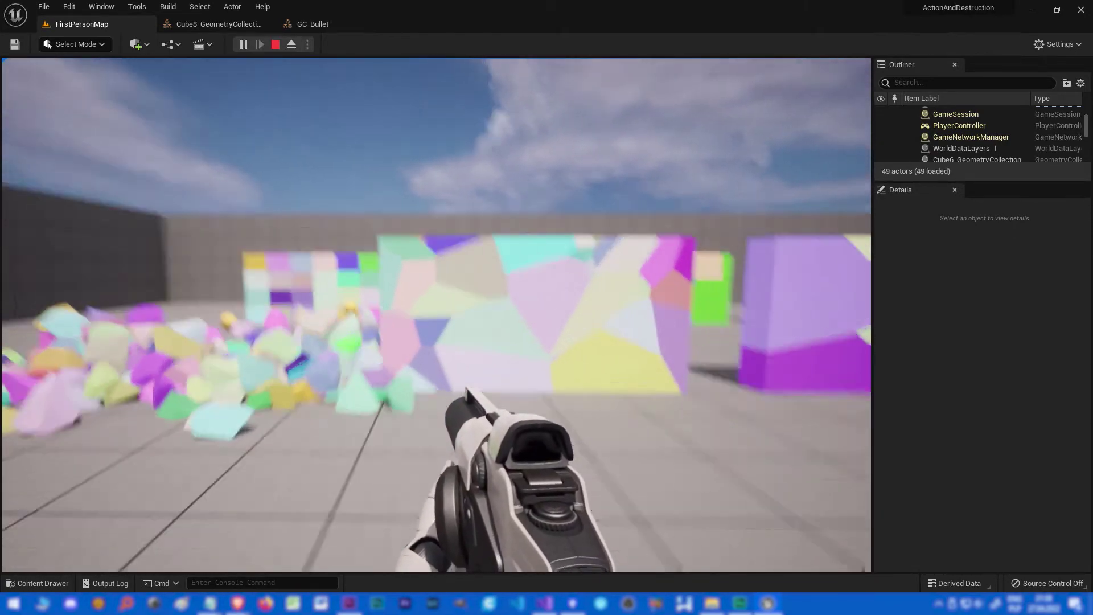
click(437, 315)
click(437, 315)
click(437, 315)
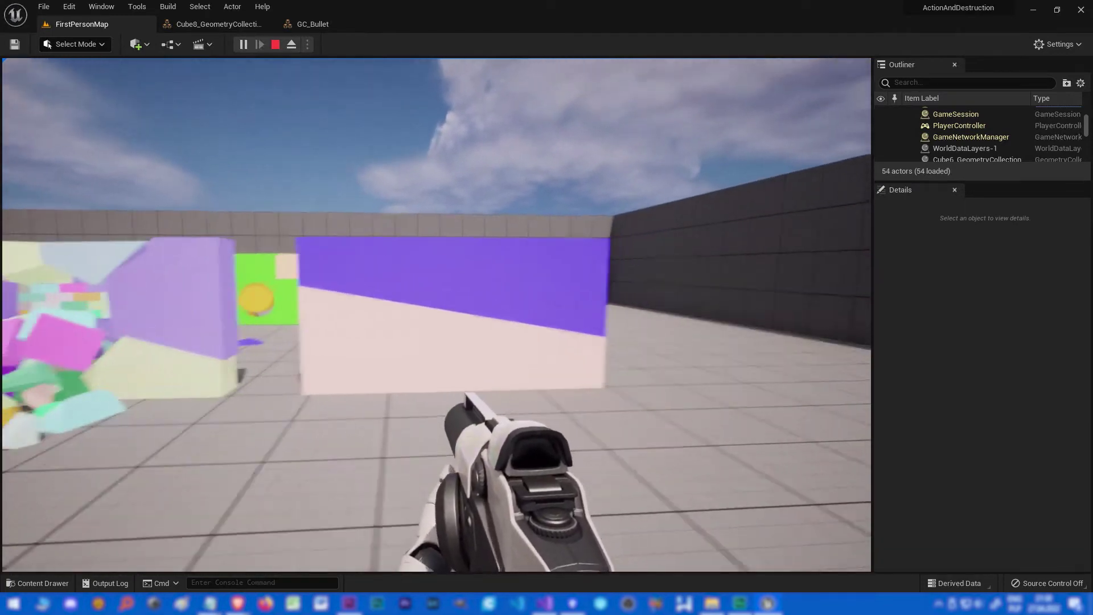
click(437, 315)
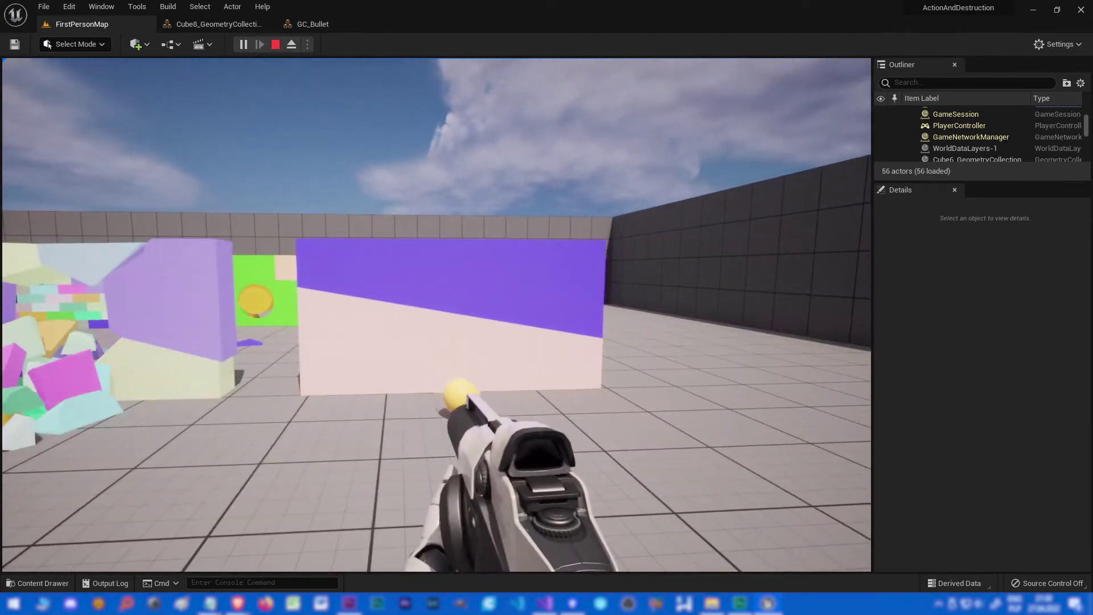
click(437, 315)
click(437, 315)
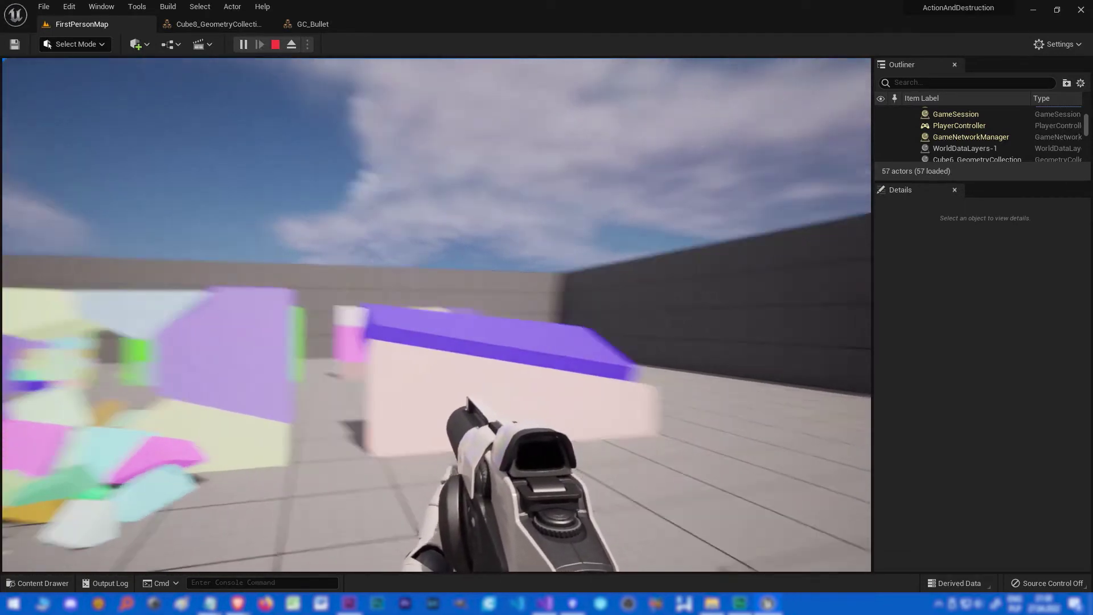
- Walk to the back row and shoot the large-block wall and the green wall with shaped cutouts to examine their breakage
key(w)
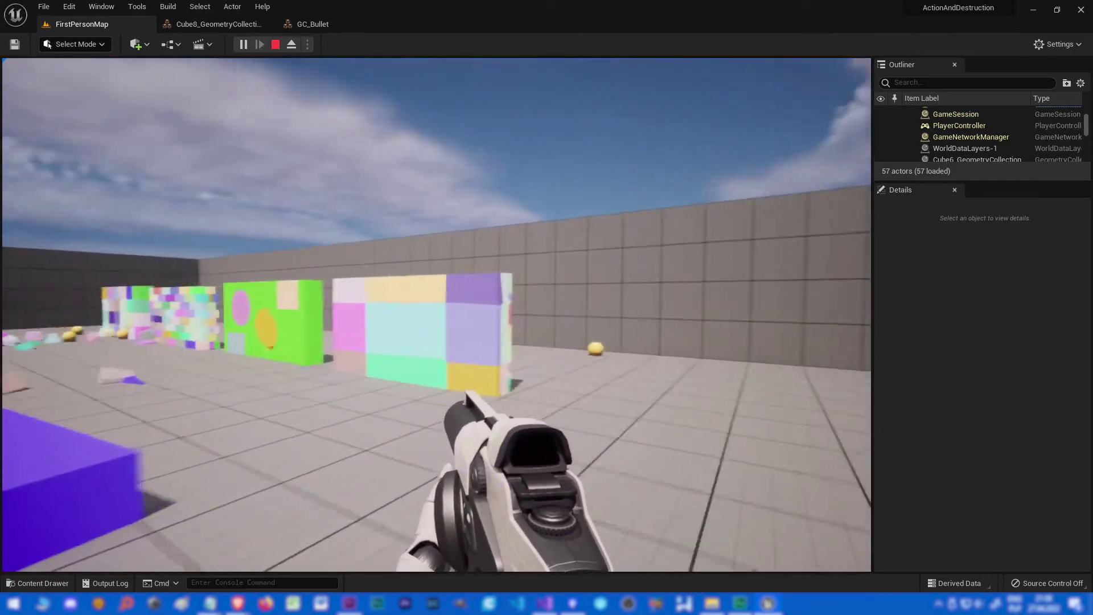
click(437, 315)
click(437, 315)
click(436, 315)
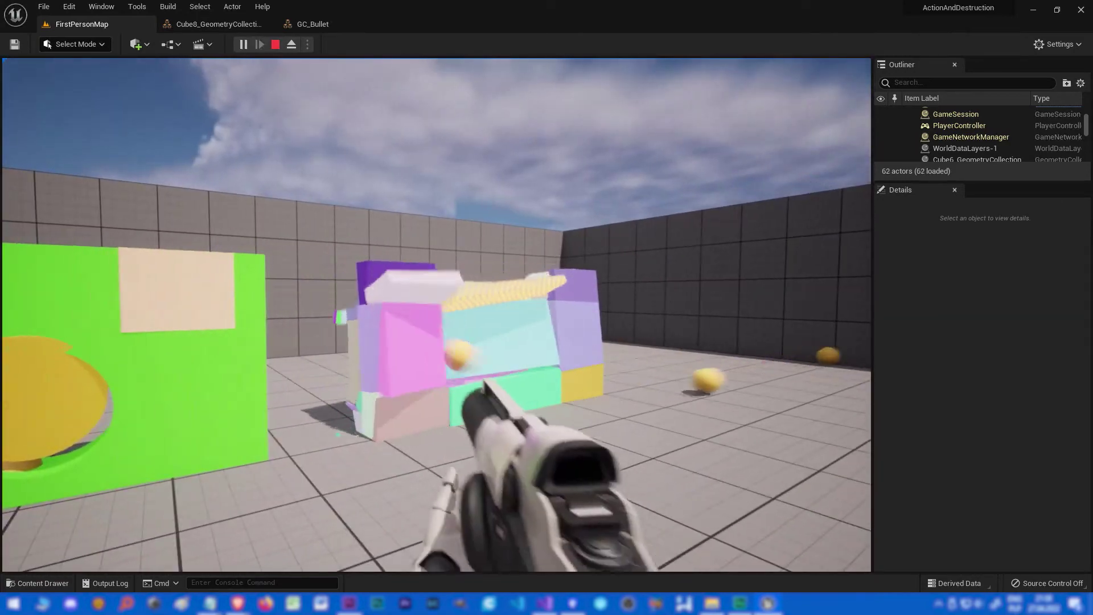
click(436, 315)
click(437, 314)
click(436, 315)
click(436, 315)
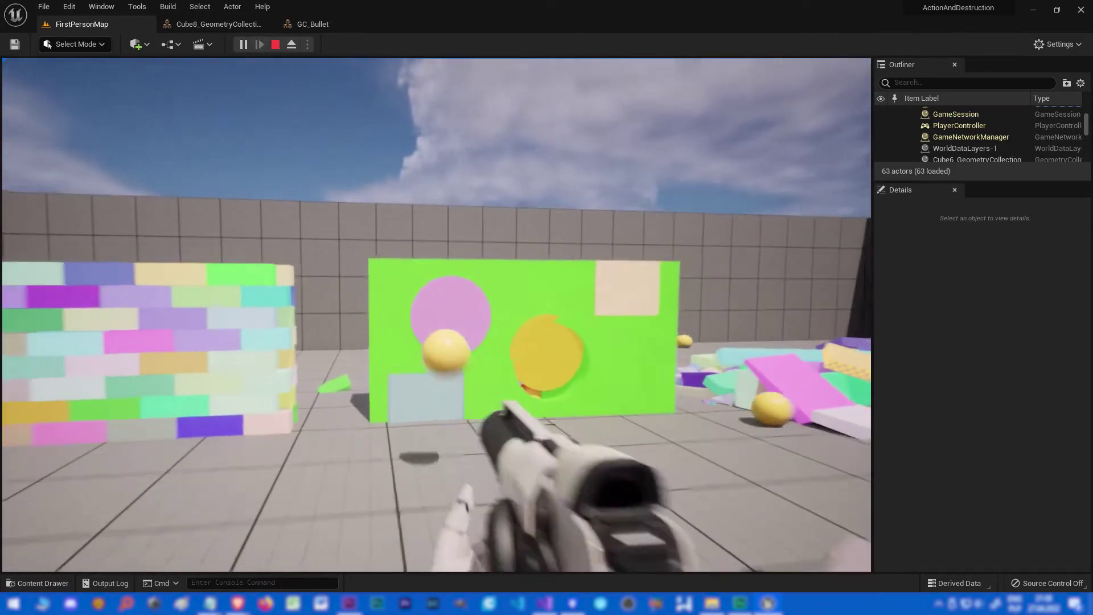
click(437, 315)
click(437, 315)
click(437, 315)
click(437, 315)
click(437, 315)
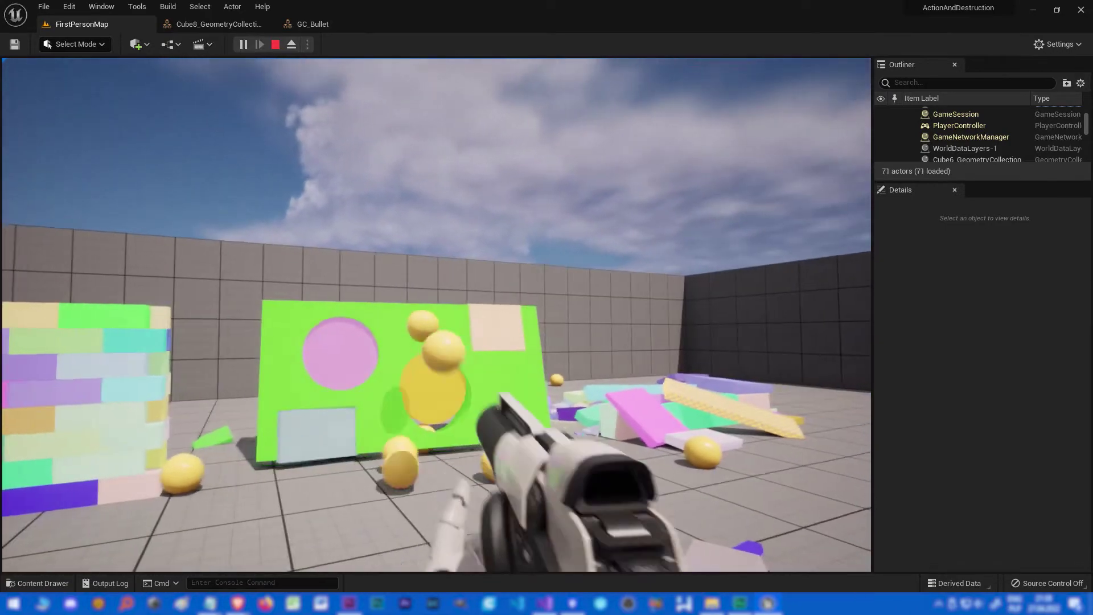
- Shoot the brick-patterned wall and the grid-sliced wall in the back row to compare how they collapse
click(437, 315)
click(437, 315)
click(437, 315)
click(437, 315)
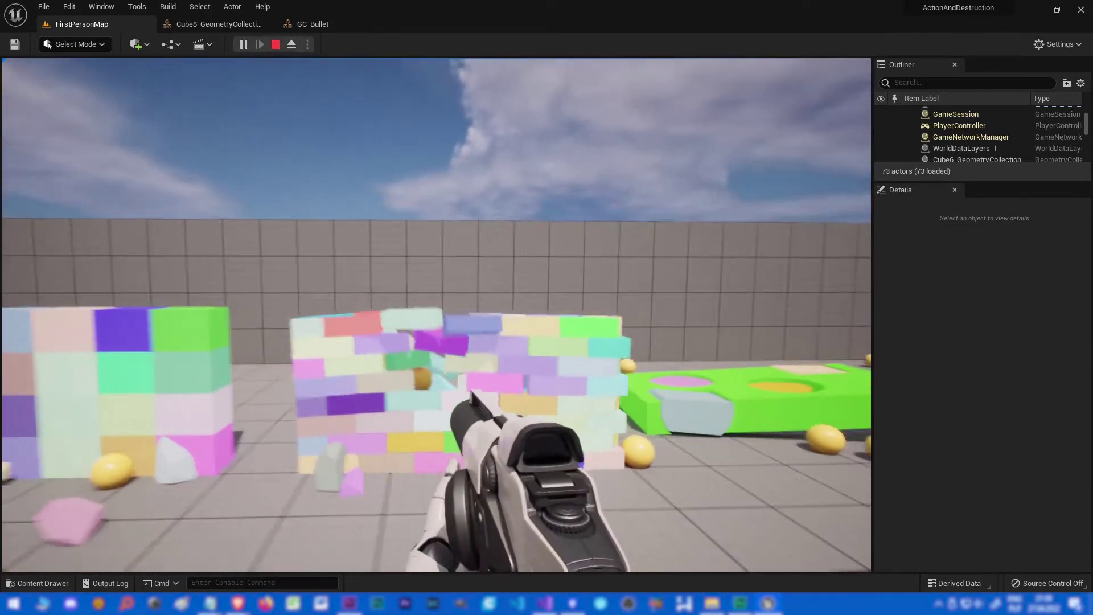
click(437, 315)
click(437, 315)
click(437, 315)
click(437, 315)
click(437, 315)
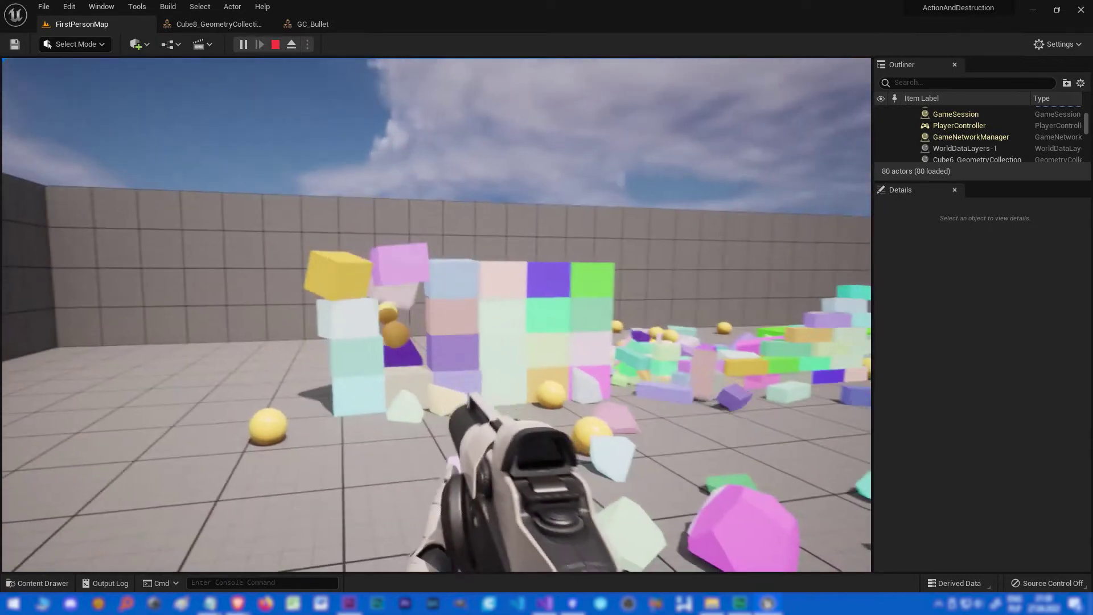
click(437, 315)
click(437, 315)
click(437, 315)
click(437, 315)
click(437, 315)
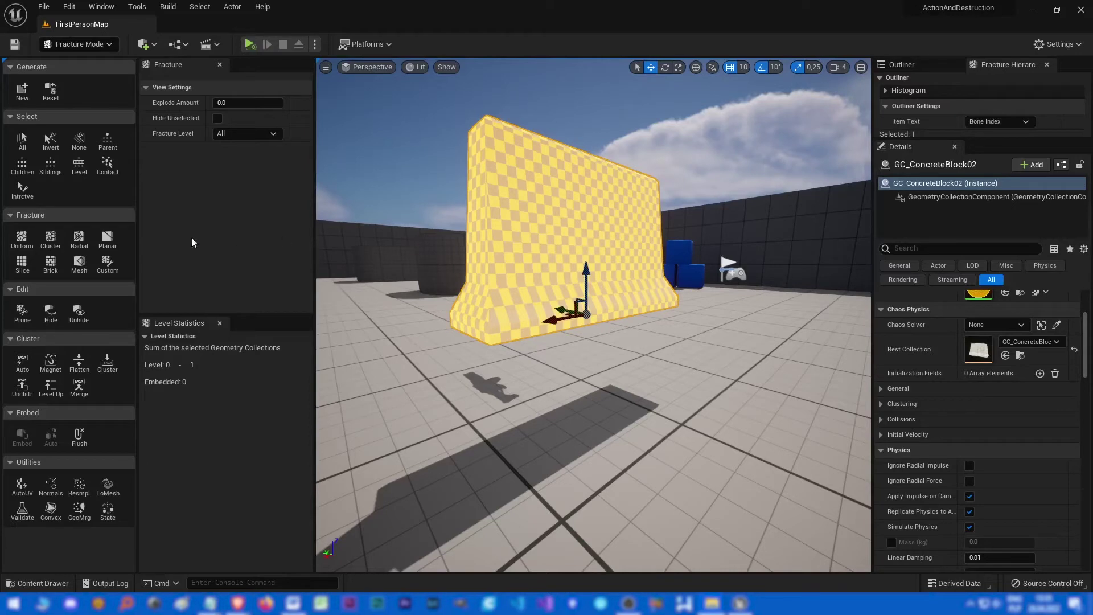
- Start a Uniform fracture on the concrete block, enlarge the settings area, and collapse the Noise and Common Fracture groups
click(21, 239)
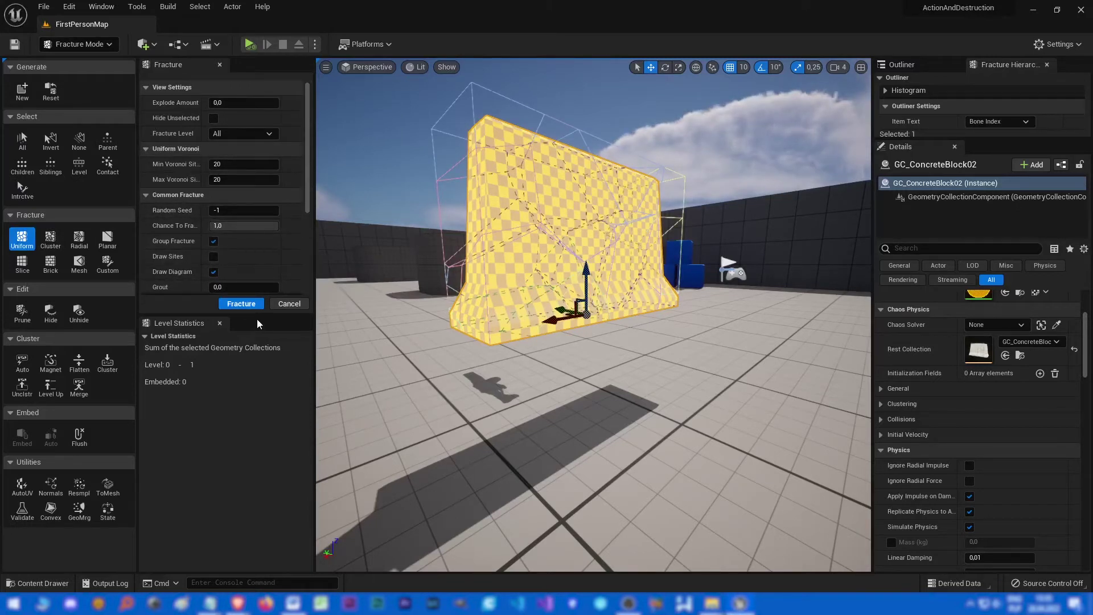
drag(261, 316, 258, 439)
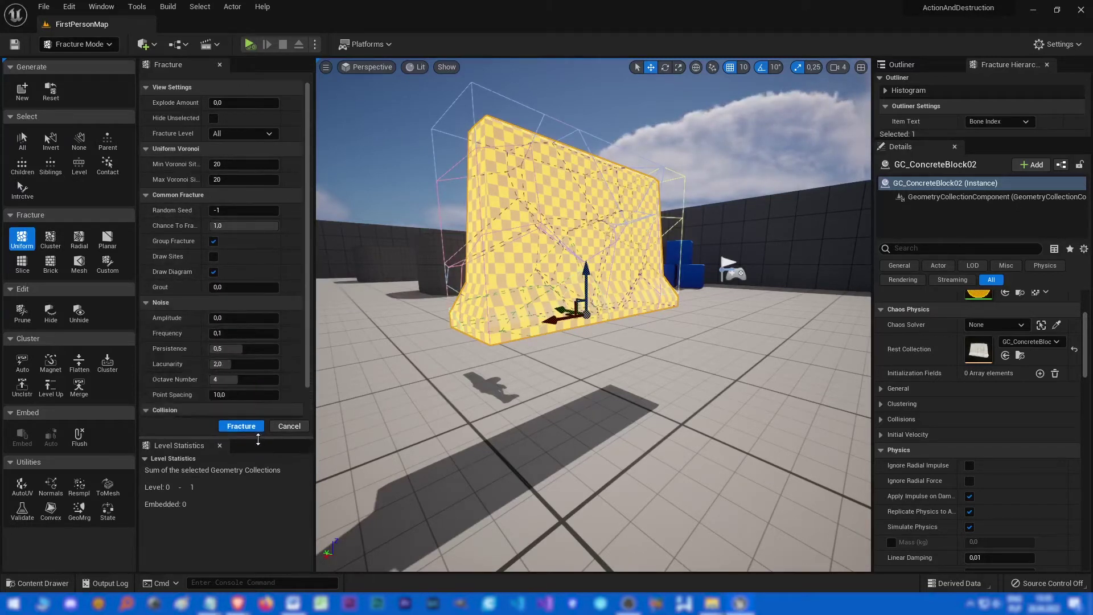
scroll(292, 378, down, 2)
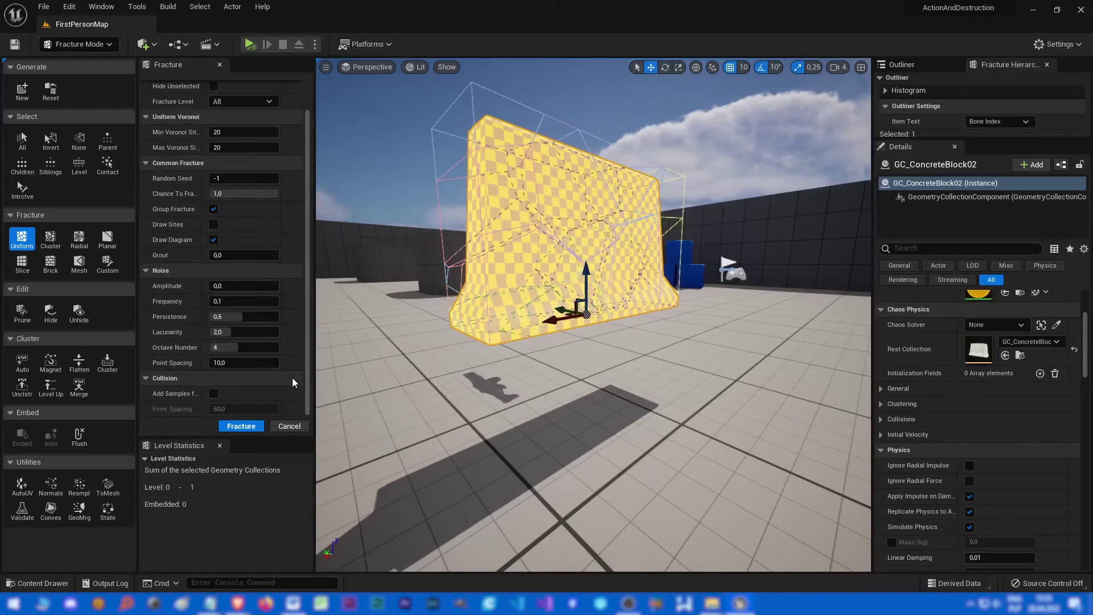
scroll(292, 379, up, 2)
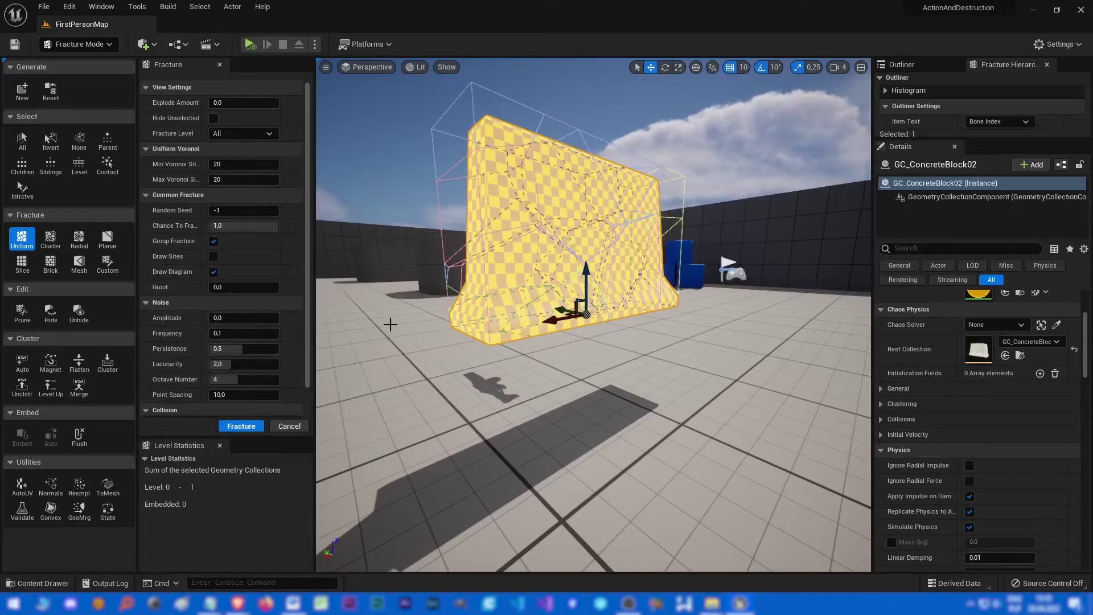
click(161, 303)
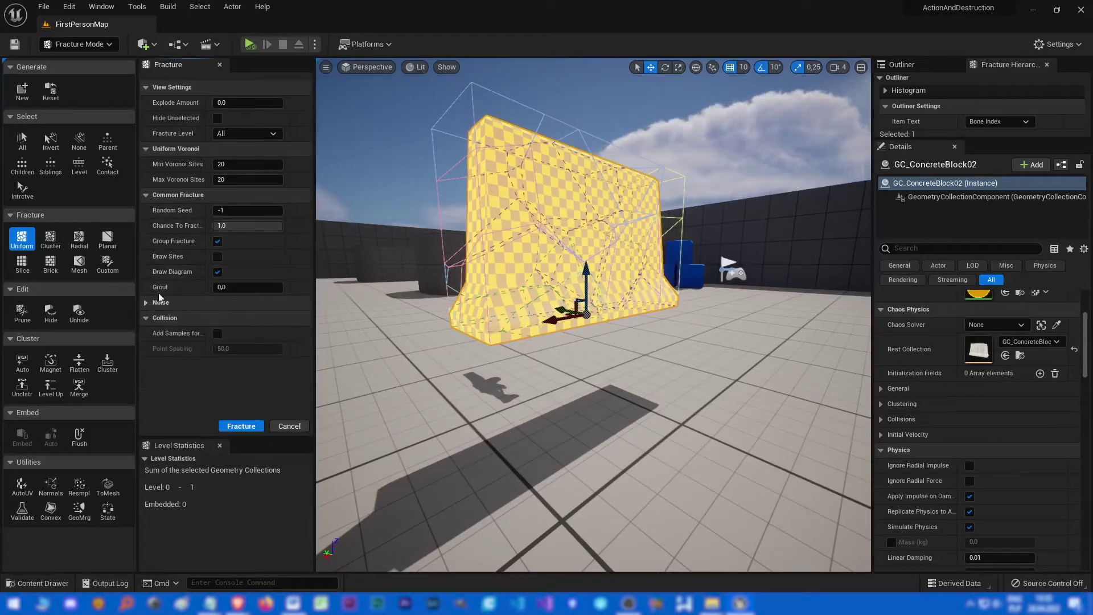
click(146, 195)
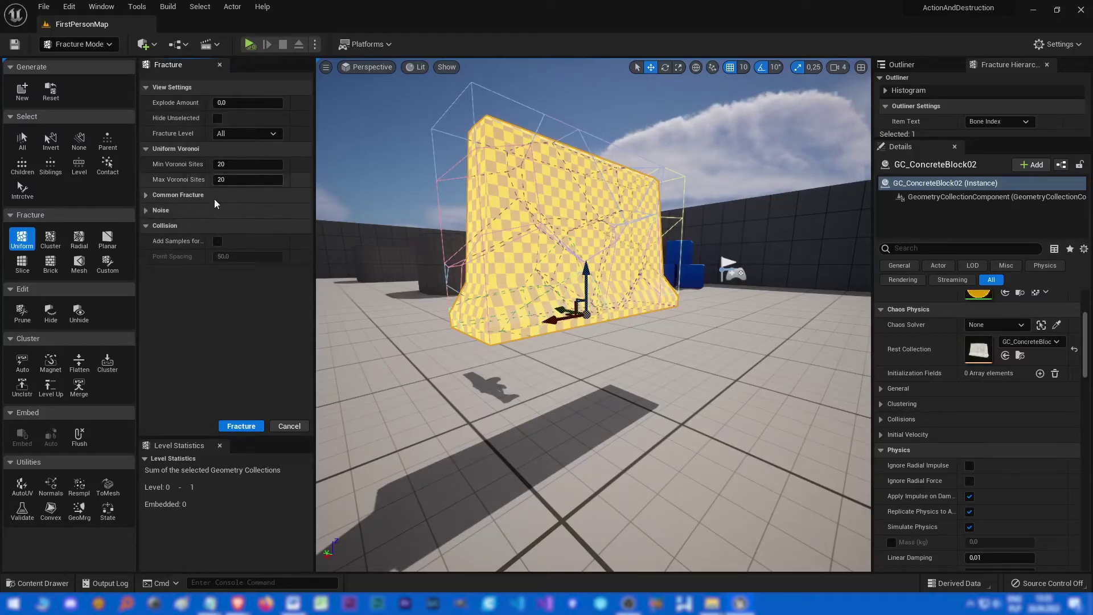
- Examine the Uniform Voronoi cut preview on the concrete block from its front side
click(223, 164)
key(d)
right_drag(592, 319, 426, 298)
key(s)
key(w)
click(249, 163)
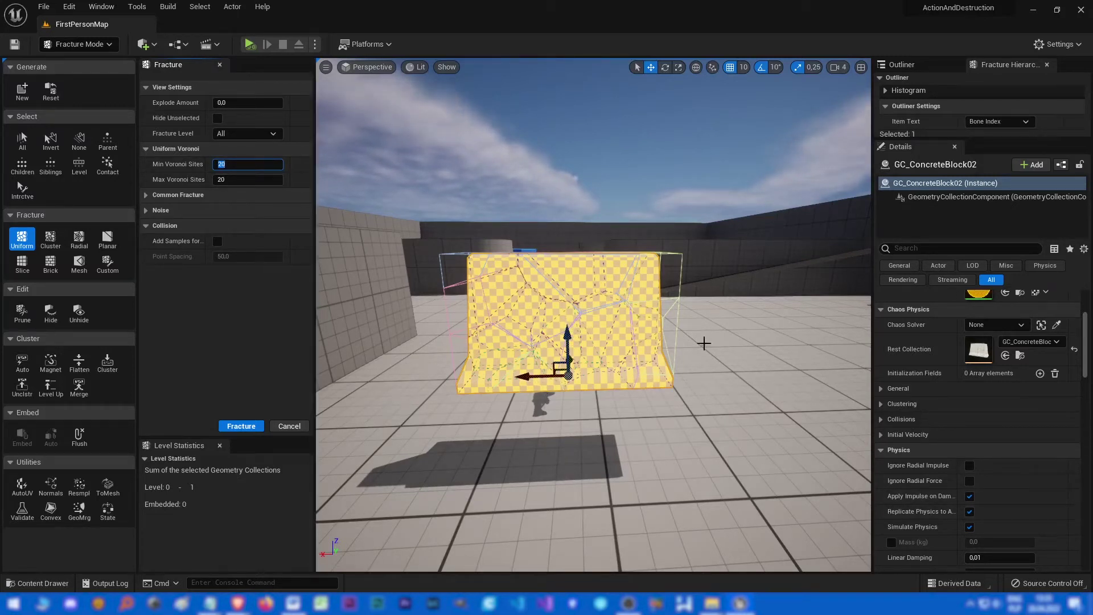
key(w)
right_drag(704, 344, 679, 350)
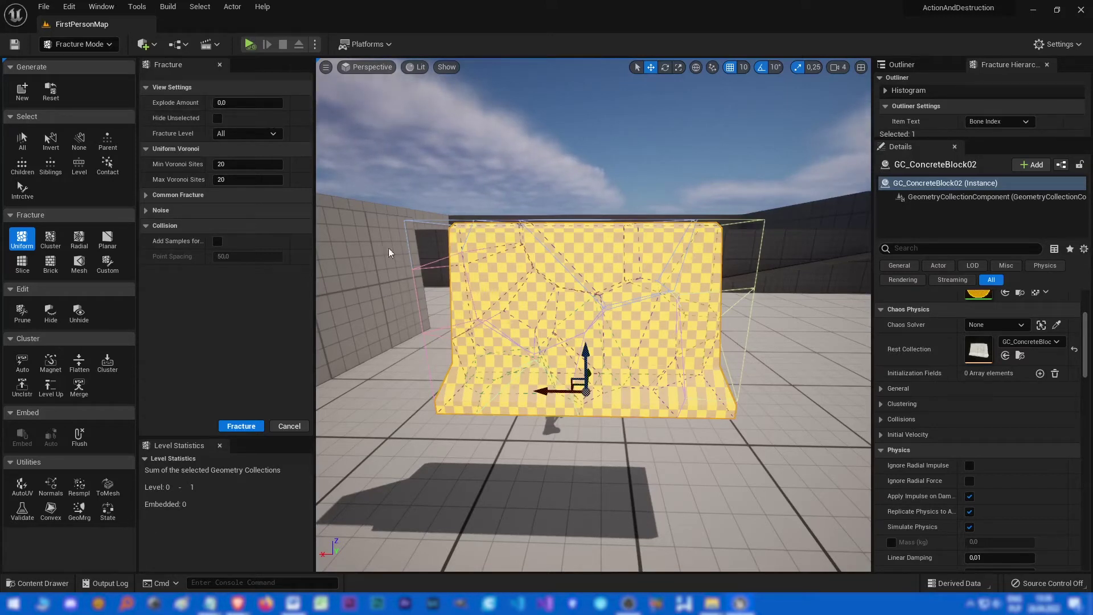
- Expand the Common Fracture settings, try a different Random Seed for the pattern, and set the seed to 0
click(162, 210)
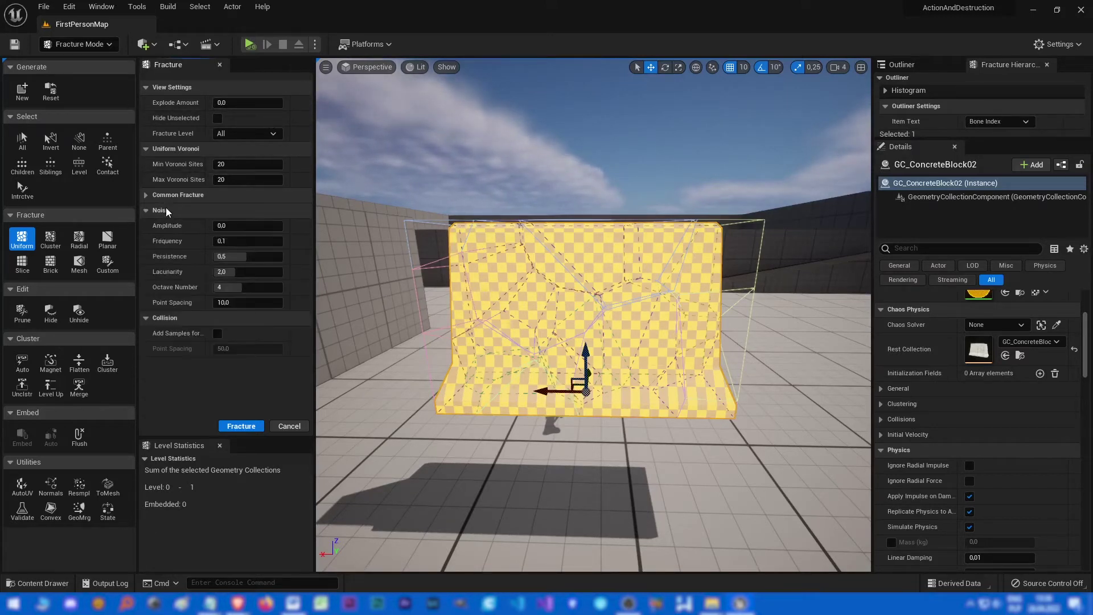
click(166, 209)
click(167, 197)
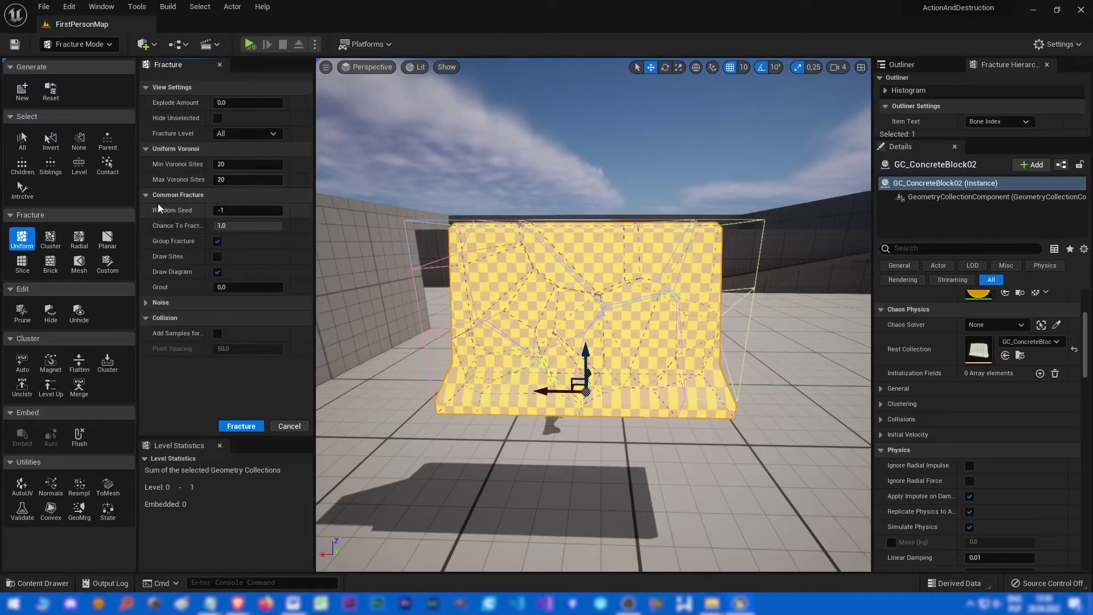
drag(232, 211, 259, 210)
click(245, 211)
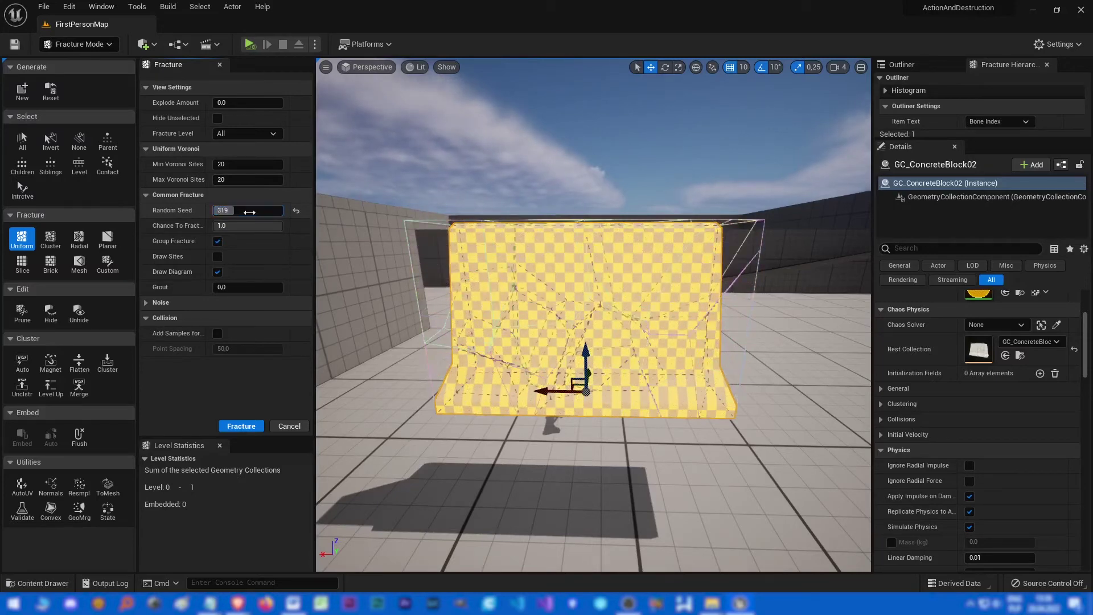
click(259, 209)
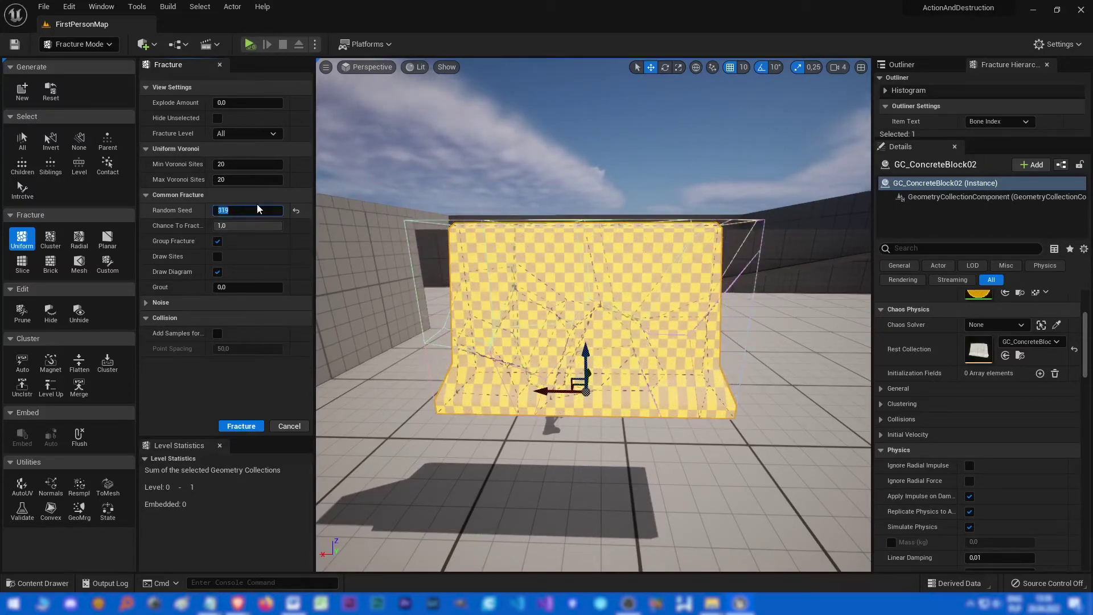
text(0)
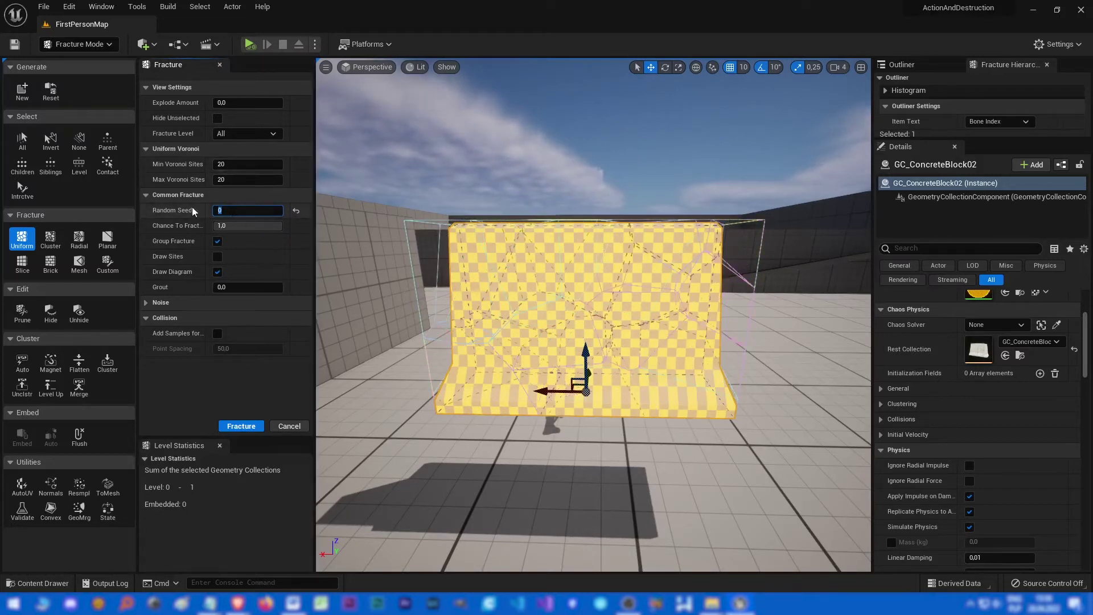
- Set both Min and Max Voronoi Sites to 200 to preview a much denser fracture
click(228, 164)
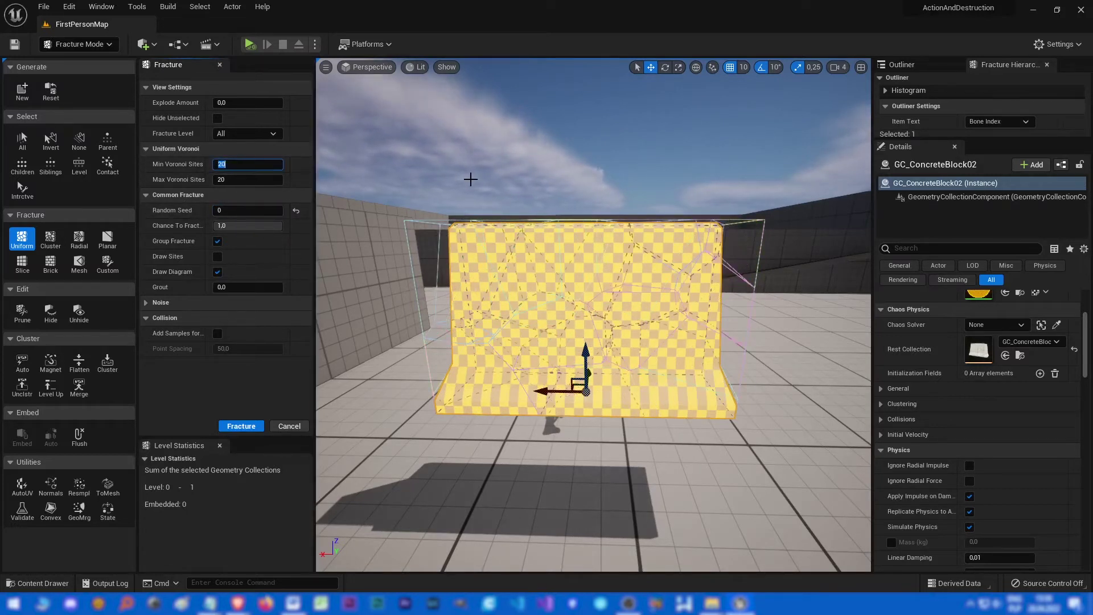
key(Tab)
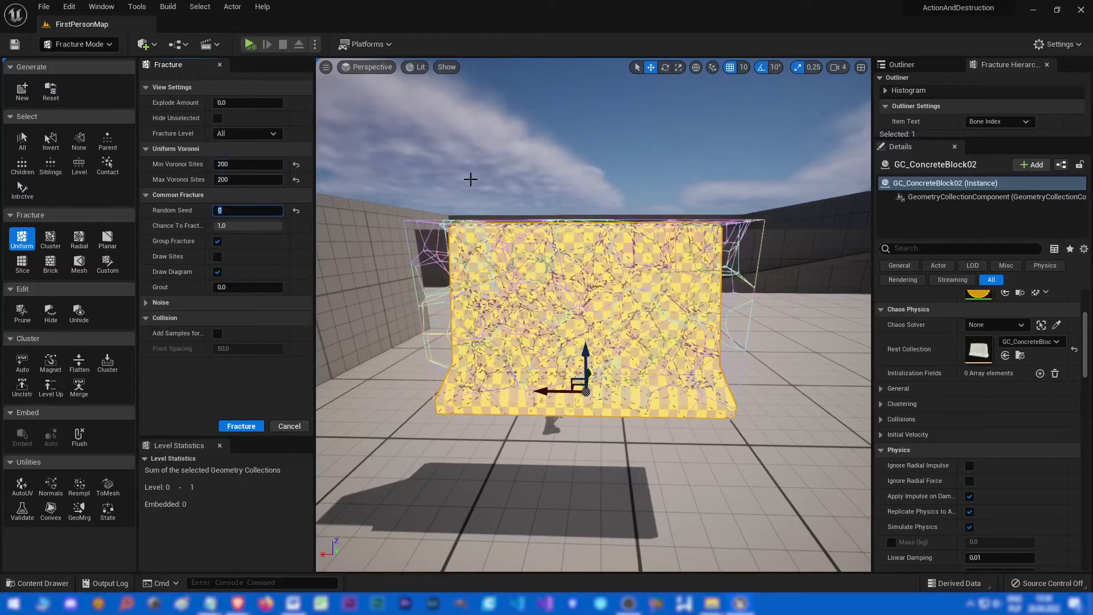
click(265, 211)
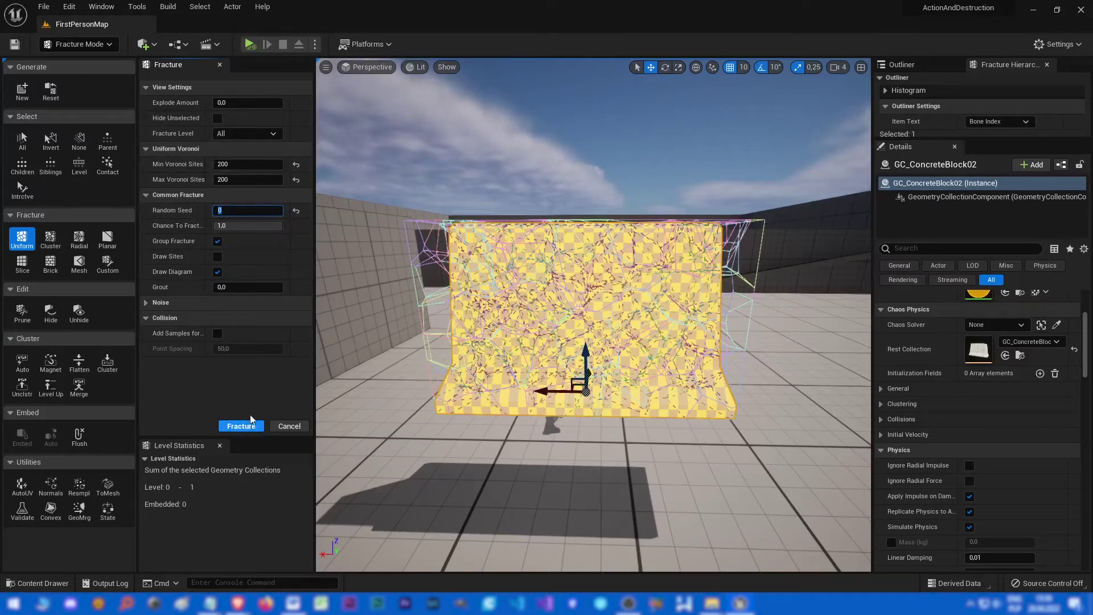
- Deselect and reselect the block's bones to compare the preview, finishing with all bones selected
click(514, 369)
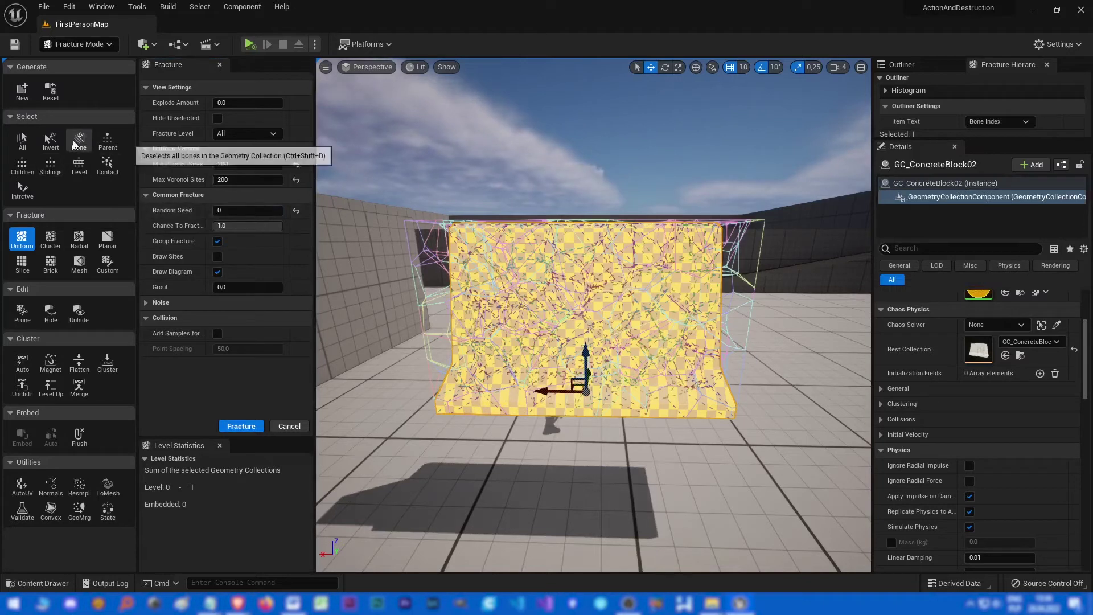
click(643, 402)
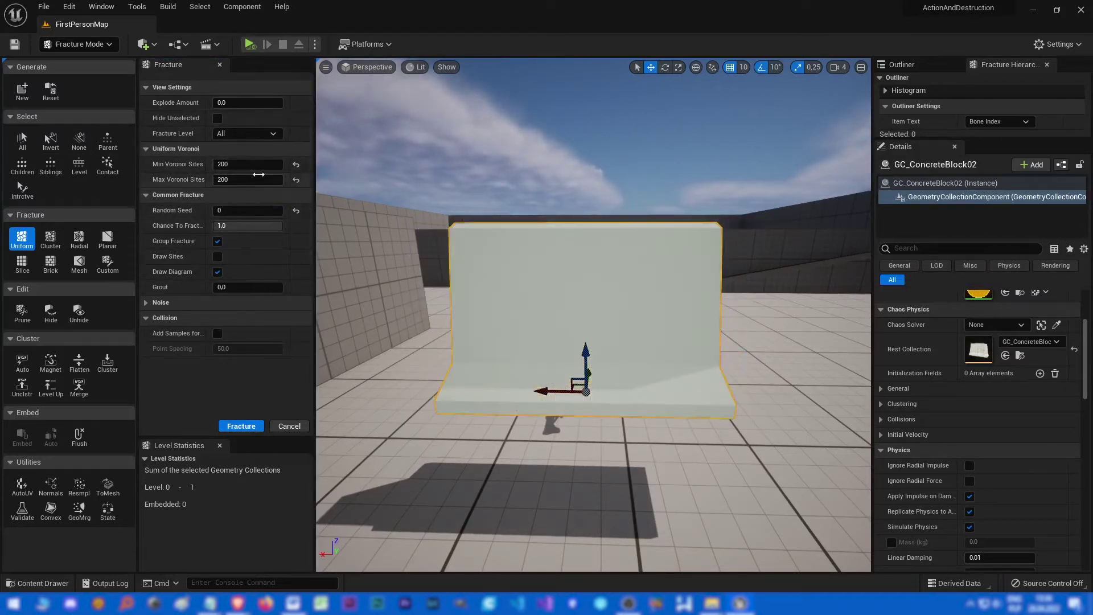
click(553, 283)
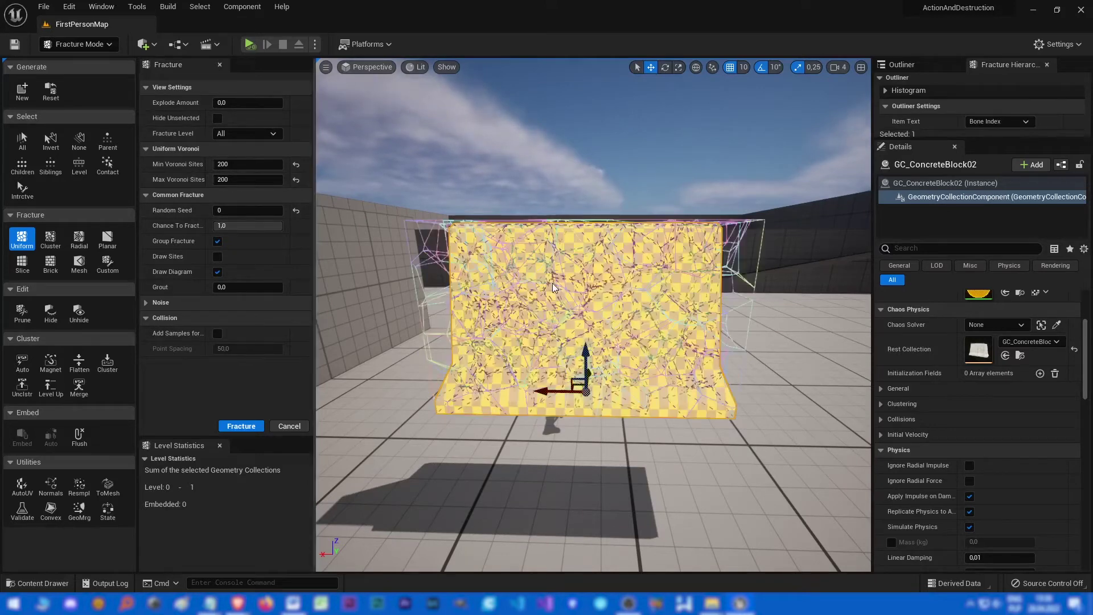
click(78, 147)
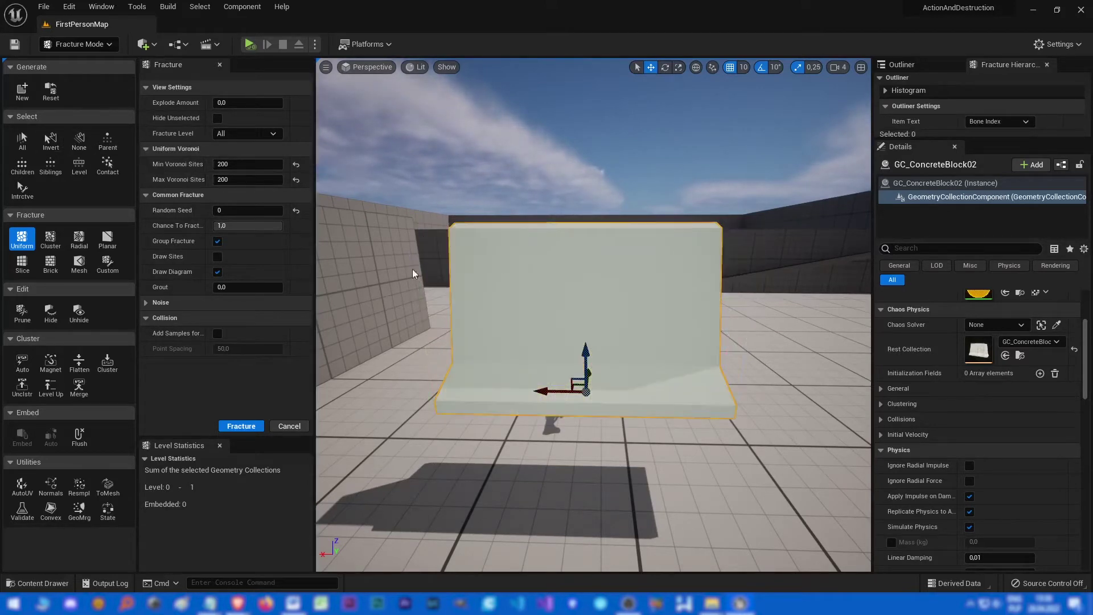
click(23, 140)
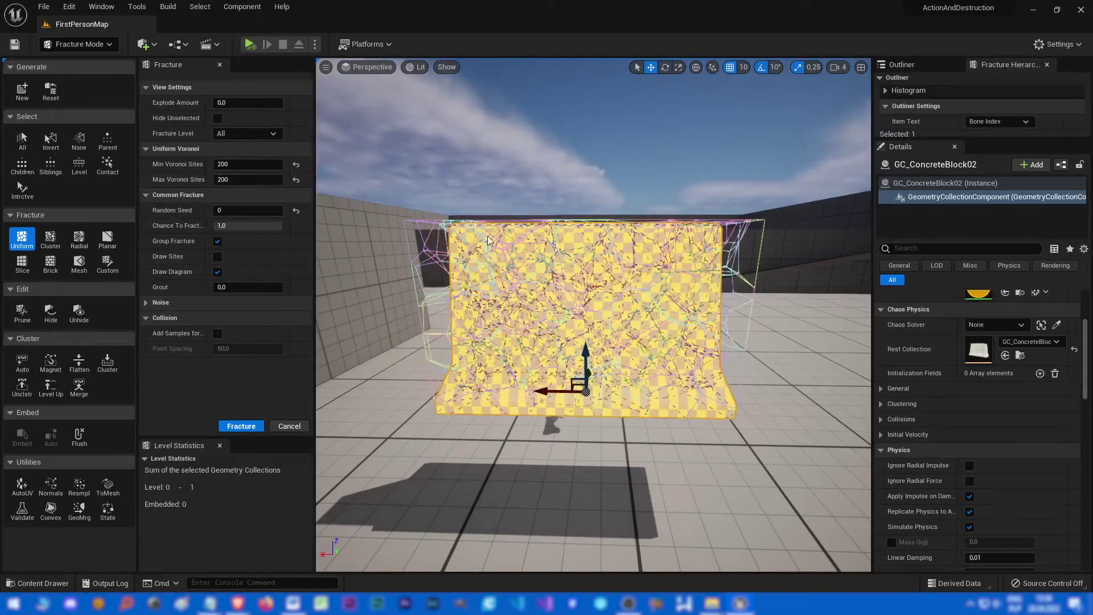
- Fracture the block with Min and Max Voronoi Sites set to 10, and close the Uniform fracture tool
click(239, 164)
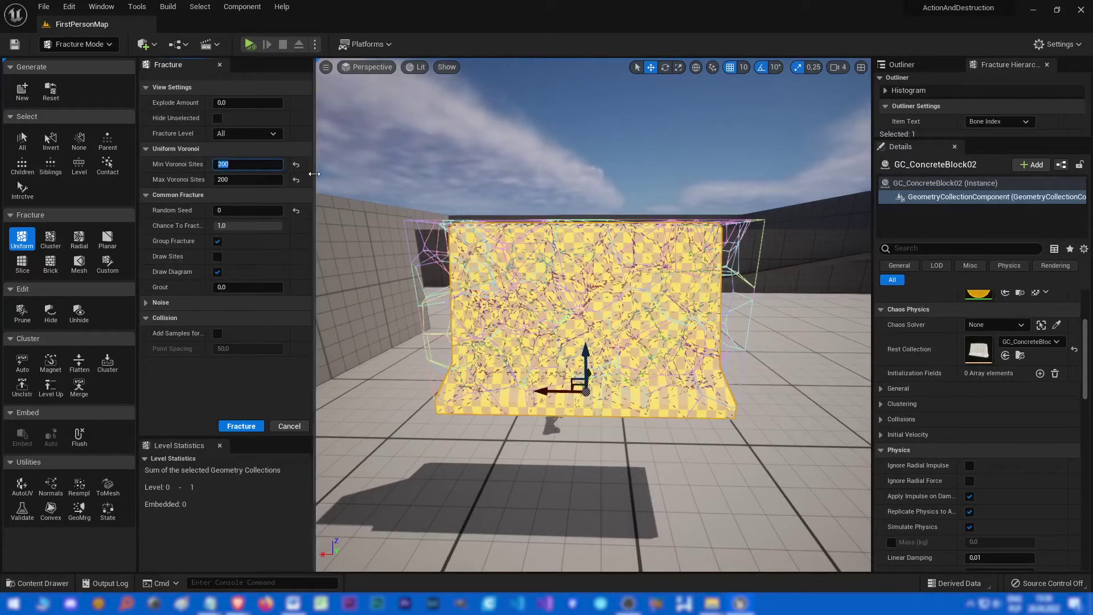
text(10)
key(Tab)
text(10)
key(Tab)
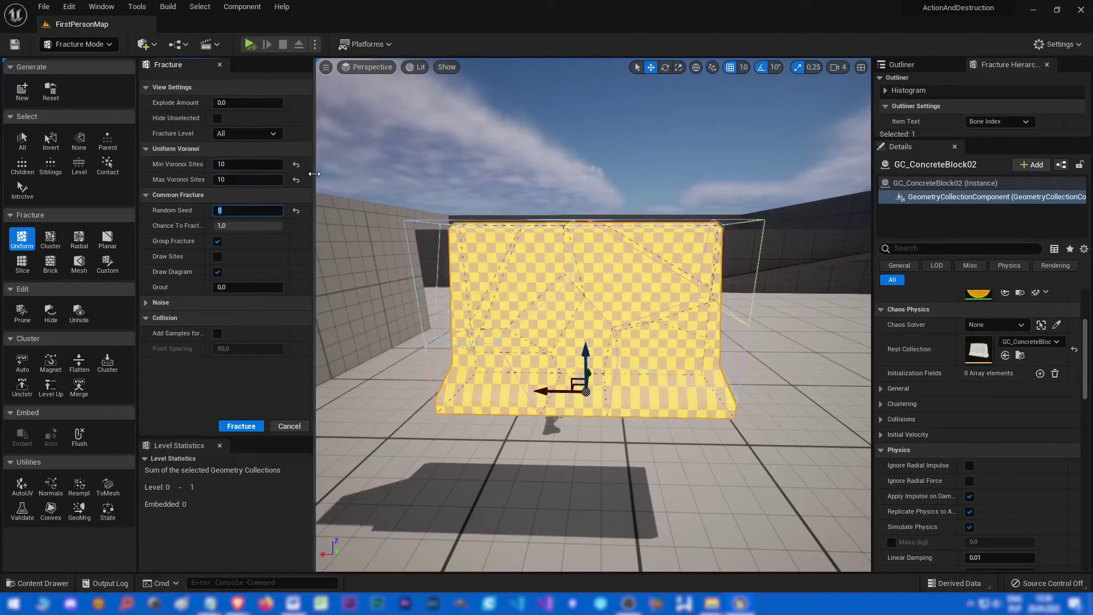
click(250, 427)
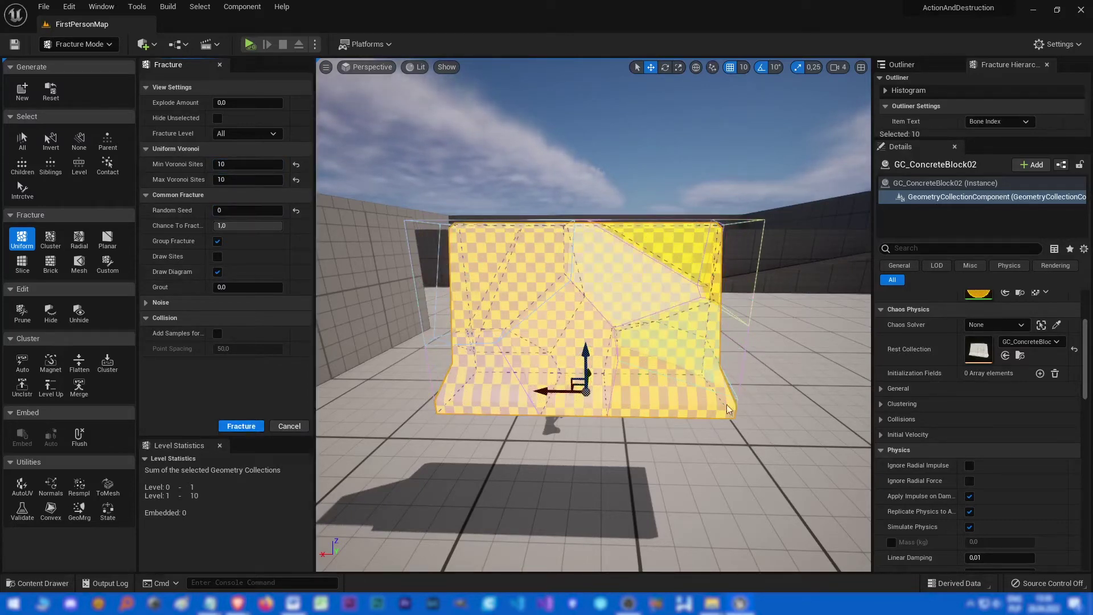
click(290, 426)
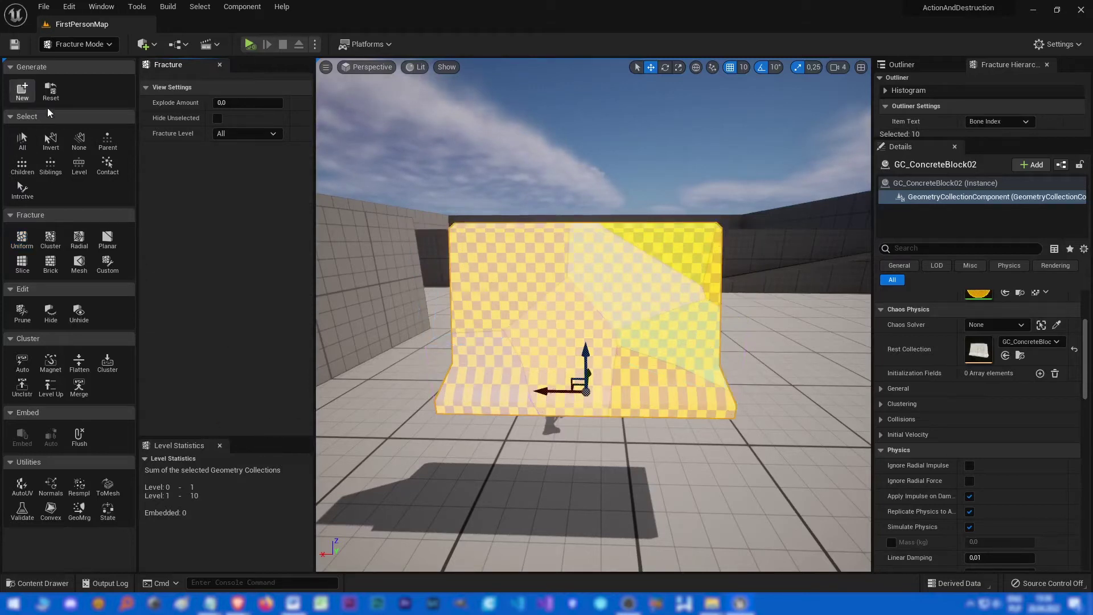
- Invert the bone selection and set the Explode Amount to about 0.472 to inspect the separated pieces
click(49, 139)
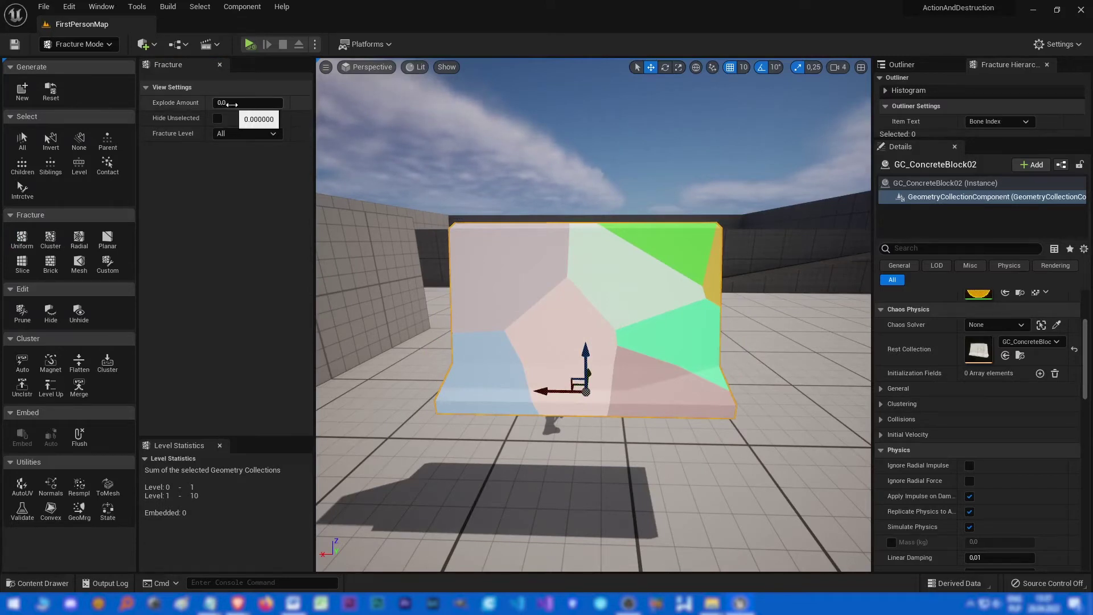
mouse_move(232, 104)
mouse_down()
mouse_move(276, 104)
mouse_move(232, 104)
mouse_move(261, 104)
mouse_move(232, 104)
mouse_move(260, 105)
mouse_move(251, 104)
mouse_up()
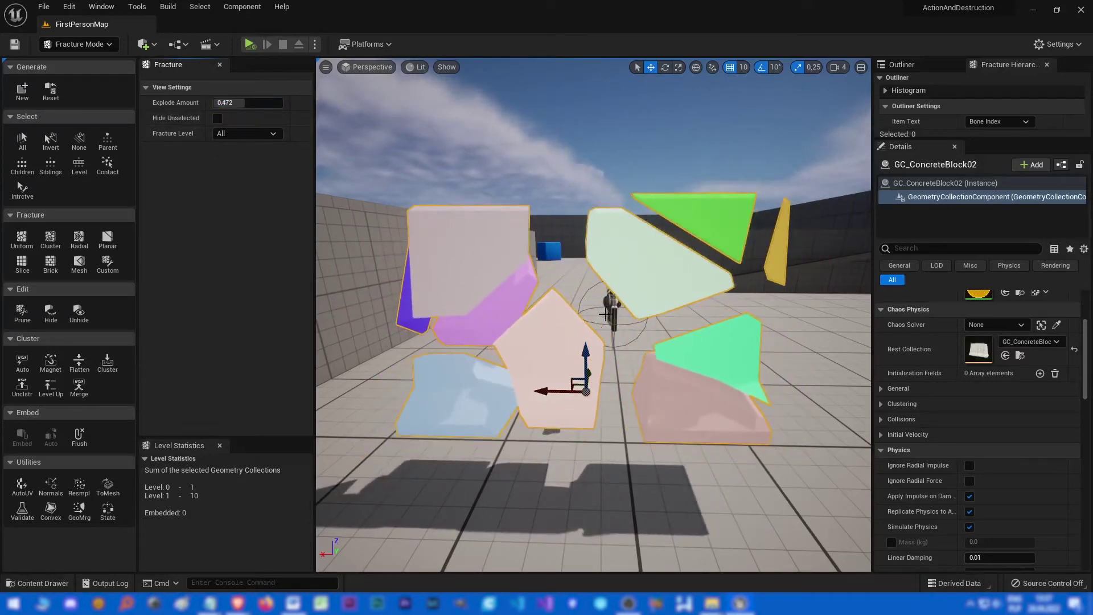
alt+drag(617, 299, 536, 304)
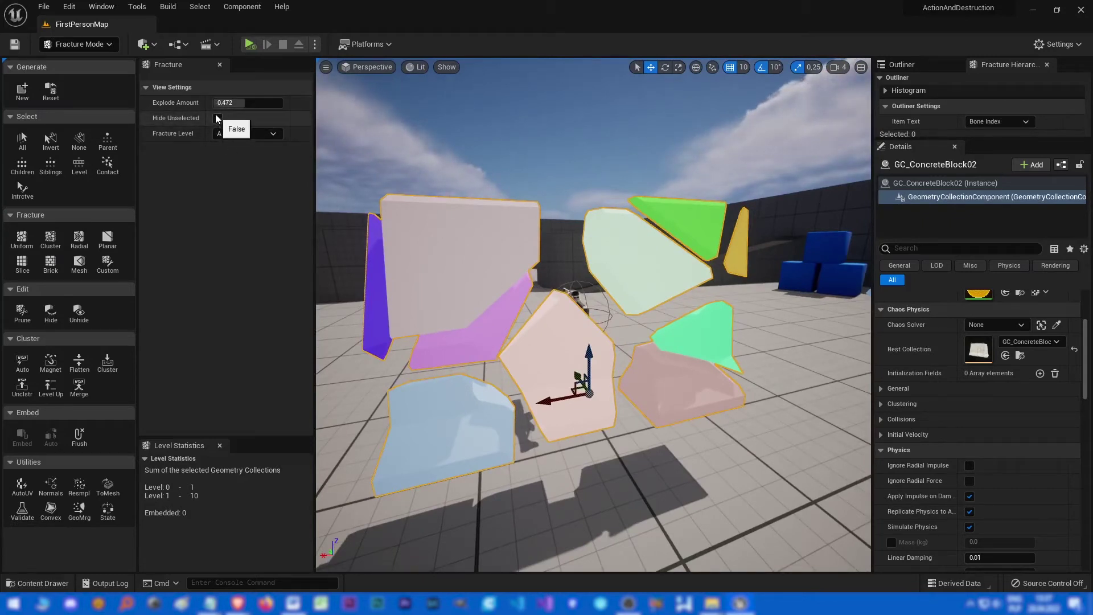
- Display fracture Level 0 and then Level 1 for comparison, and enlarge the Level Statistics area to read the levels
click(229, 137)
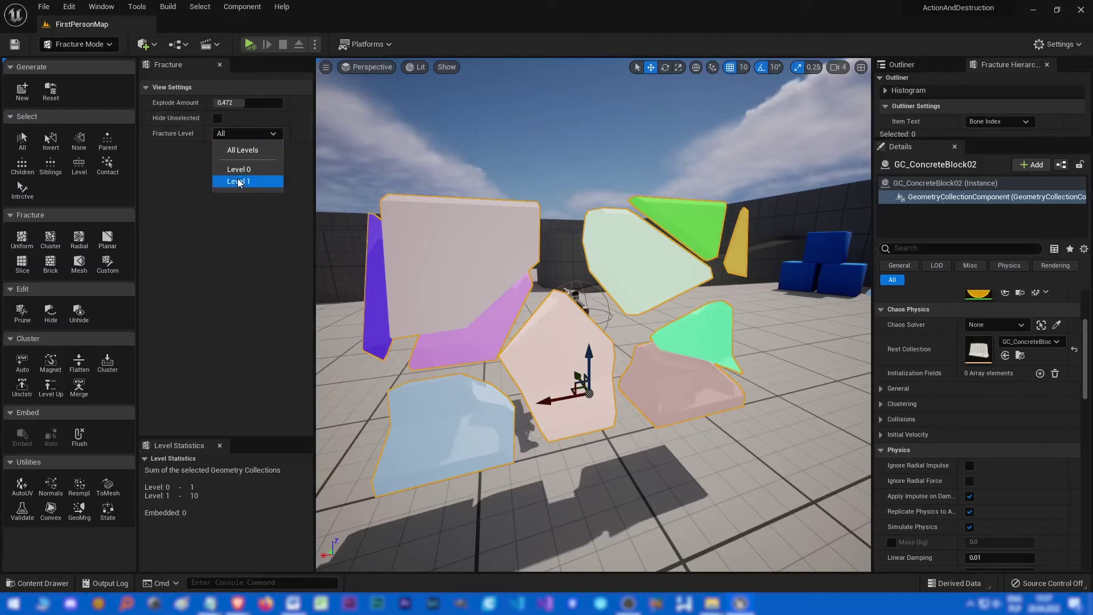
click(244, 165)
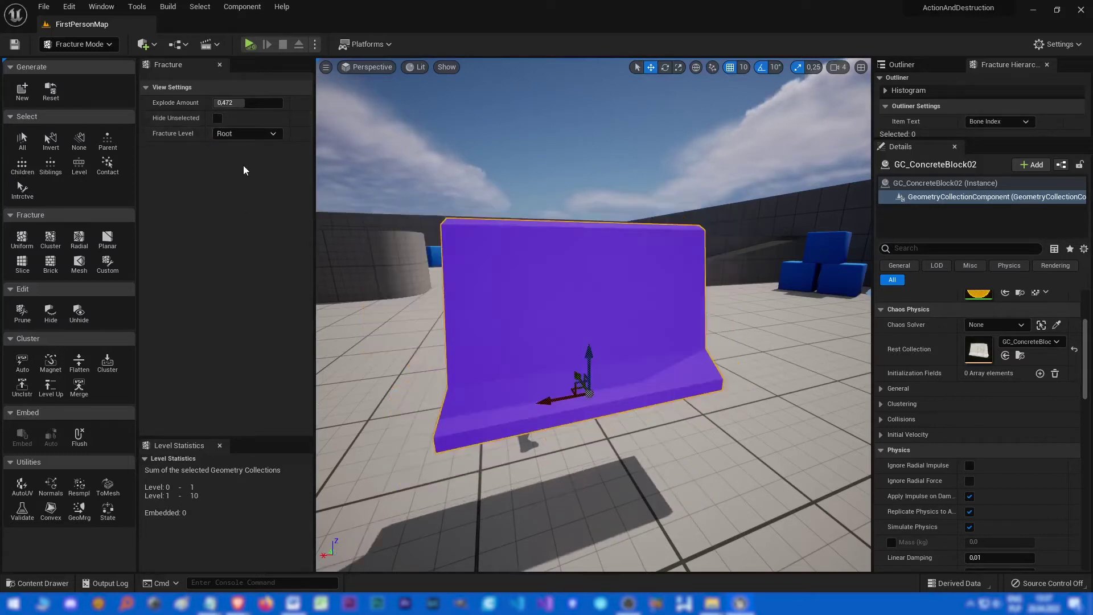
click(239, 135)
click(245, 136)
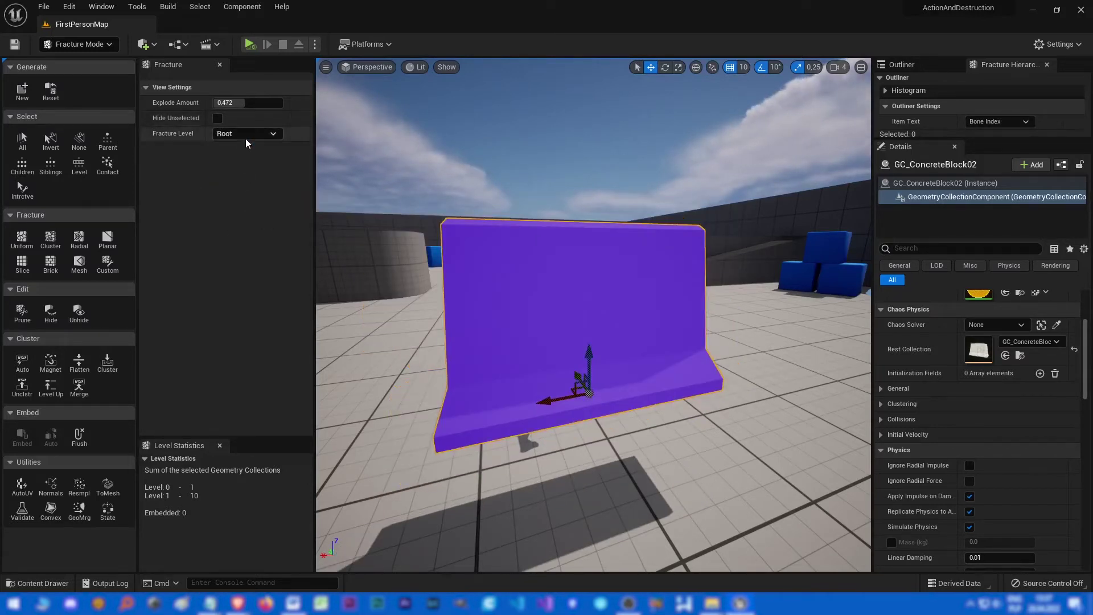
click(234, 133)
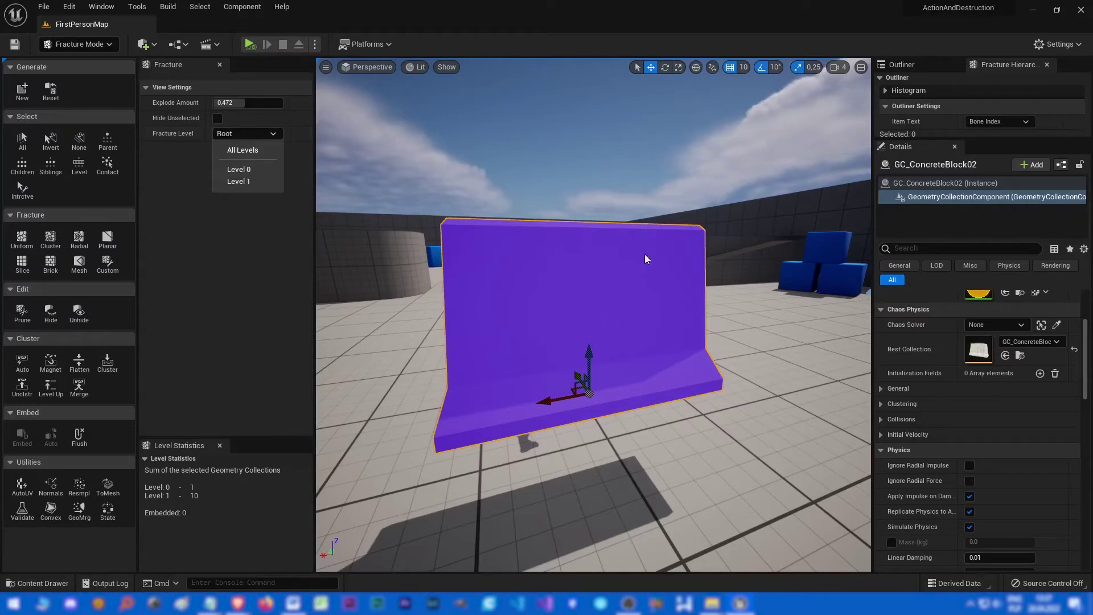
click(239, 183)
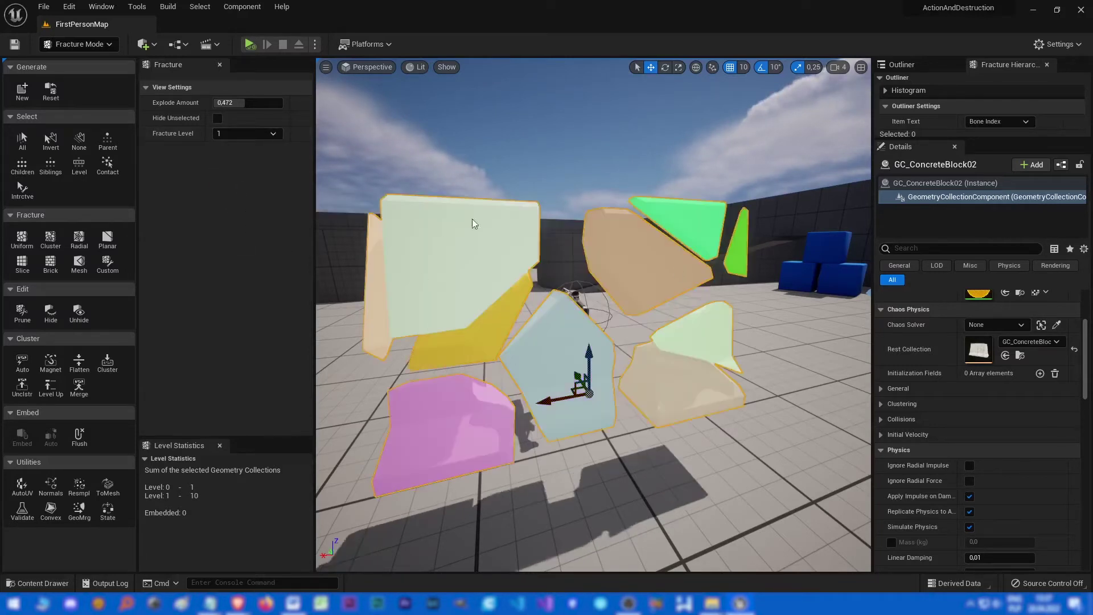
drag(268, 435, 262, 301)
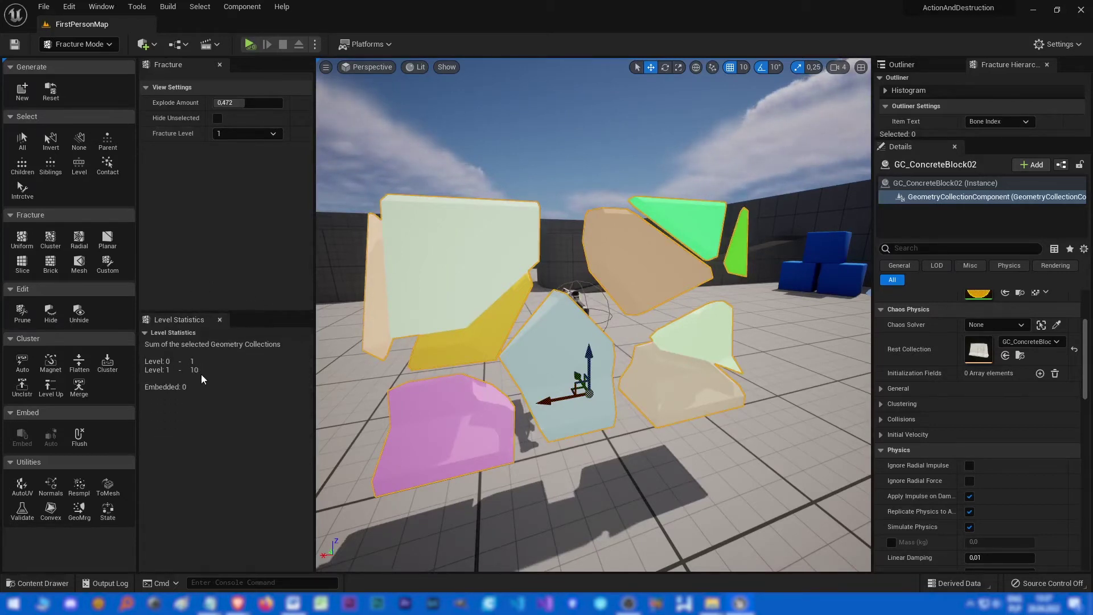
drag(244, 312, 262, 330)
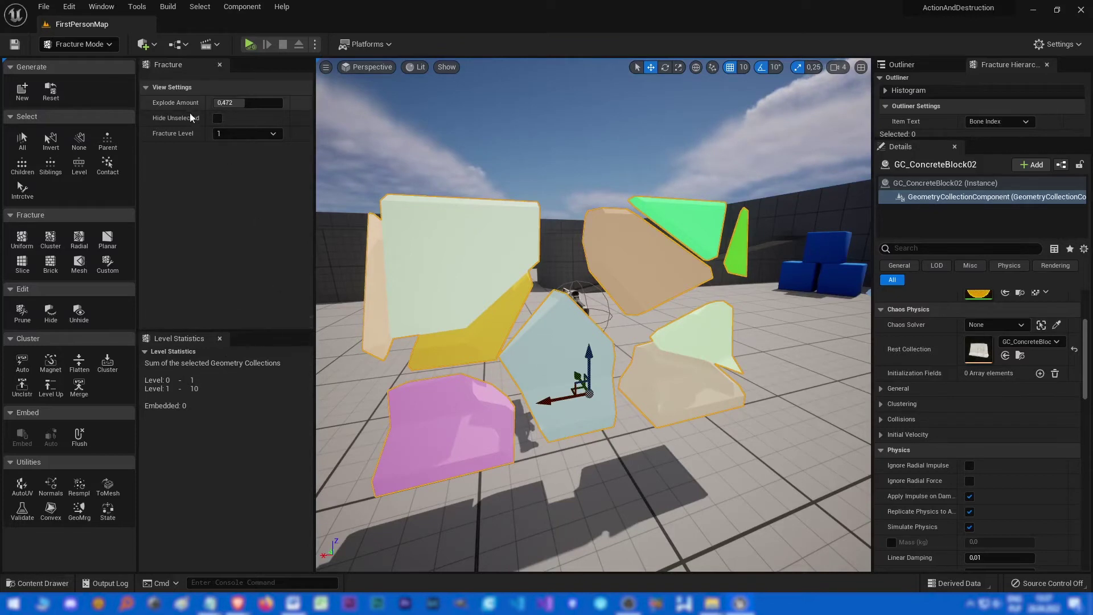
- Play-test the level twice to check how the fractured block behaves when it lands, stopping each run
click(251, 44)
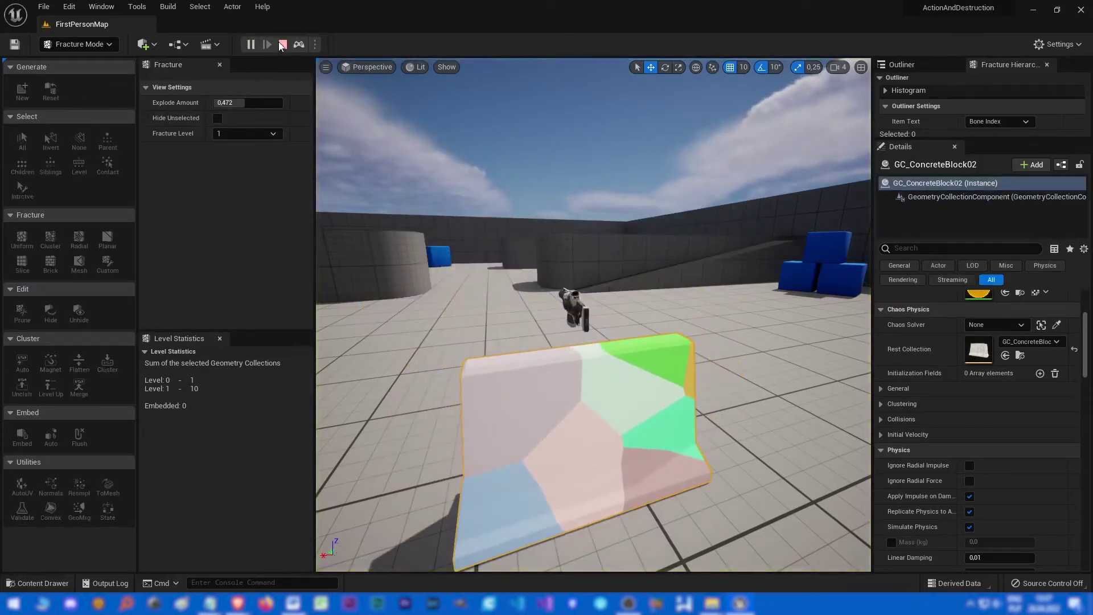
click(282, 45)
click(251, 44)
click(282, 44)
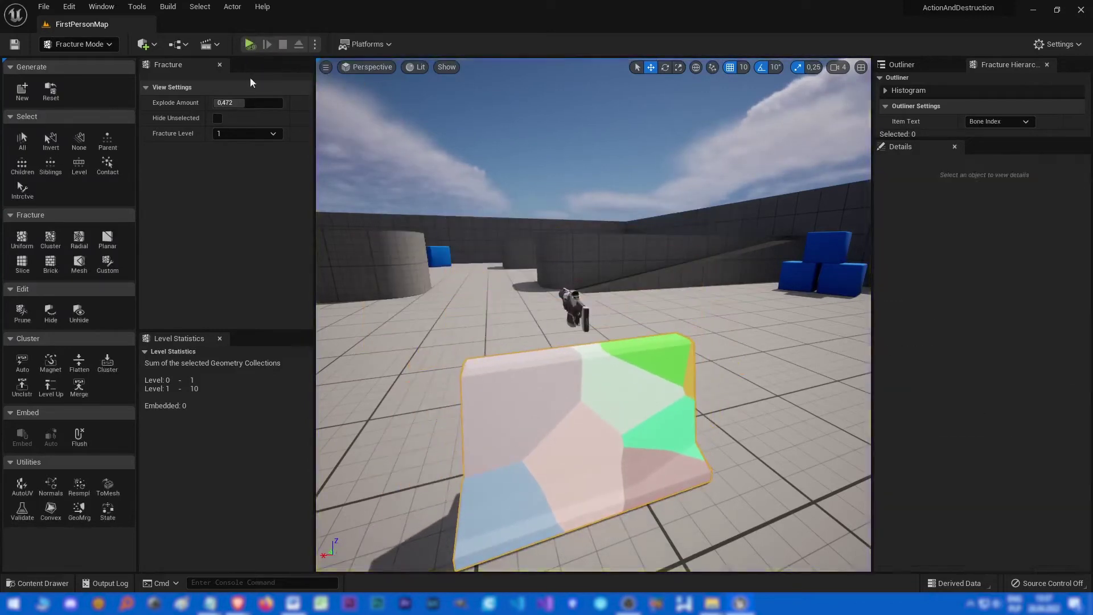
- Expand the block's Clustering settings and its Damage Threshold array to examine the per-level thresholds
scroll(916, 353, up, 2)
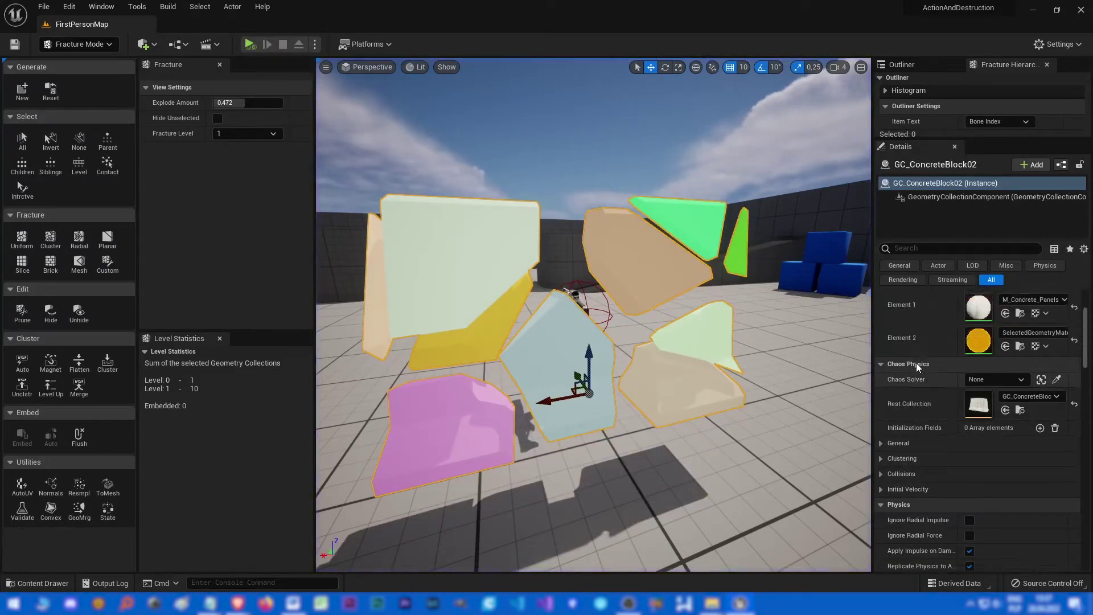
scroll(917, 363, down, 2)
click(913, 367)
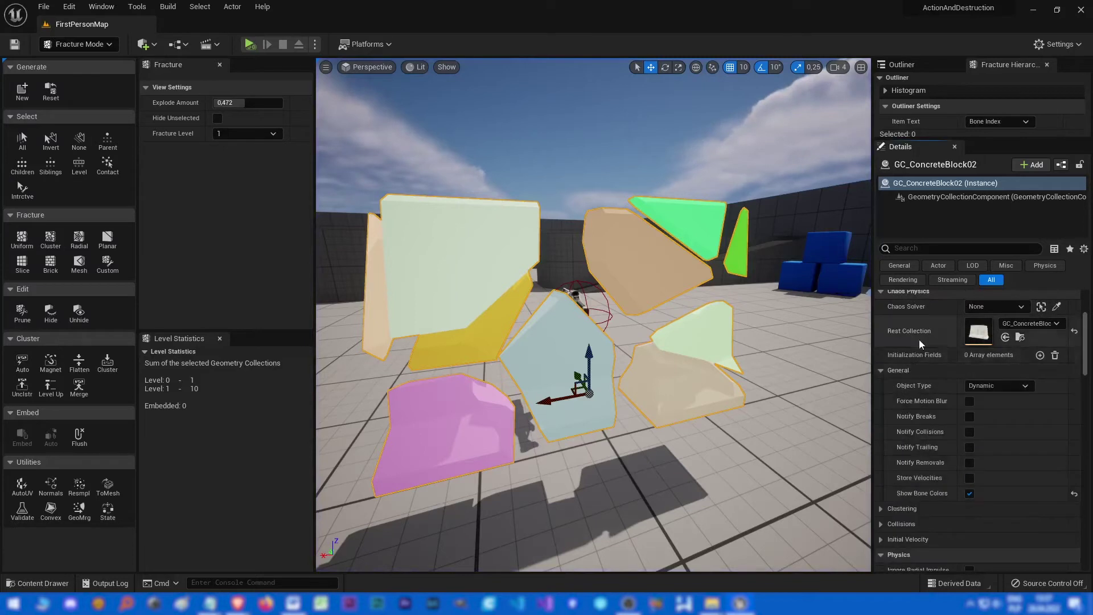
scroll(919, 339, down, 2)
click(912, 300)
click(910, 314)
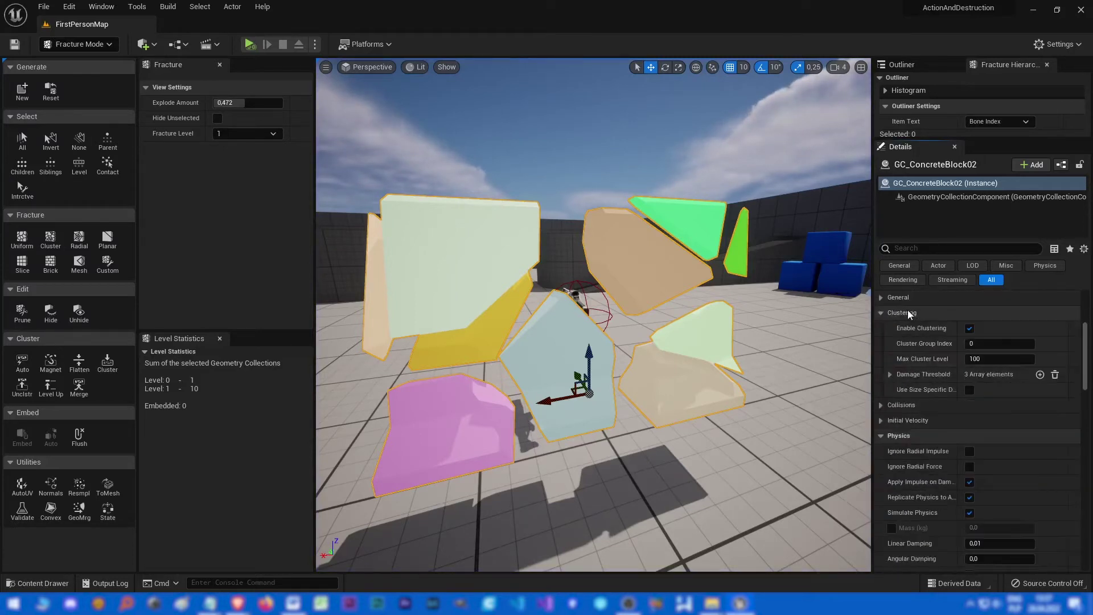
click(890, 375)
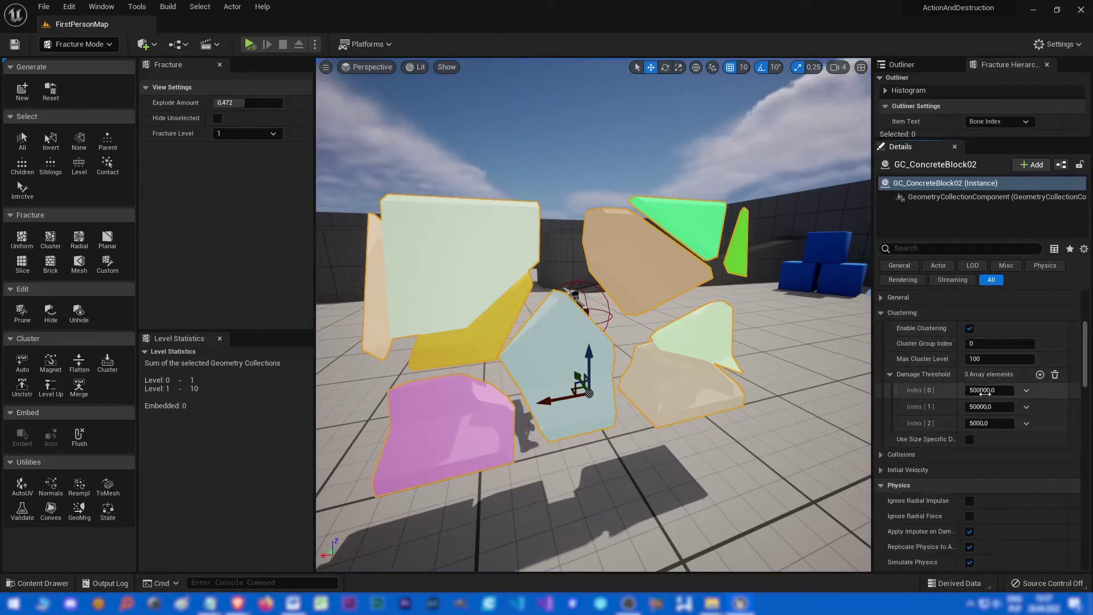
click(984, 393)
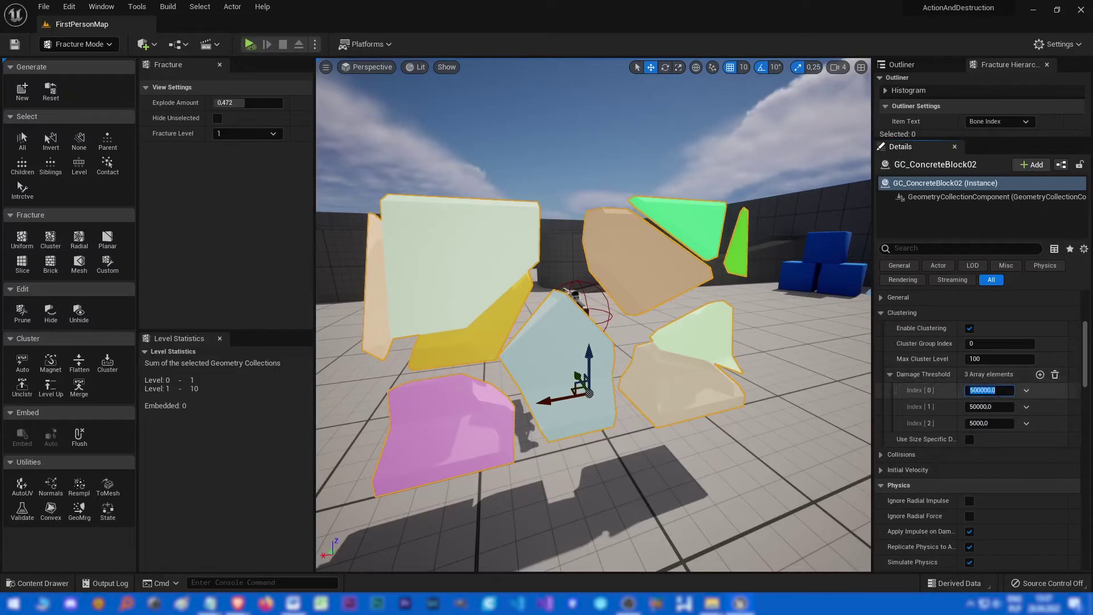
scroll(944, 421, up, 1)
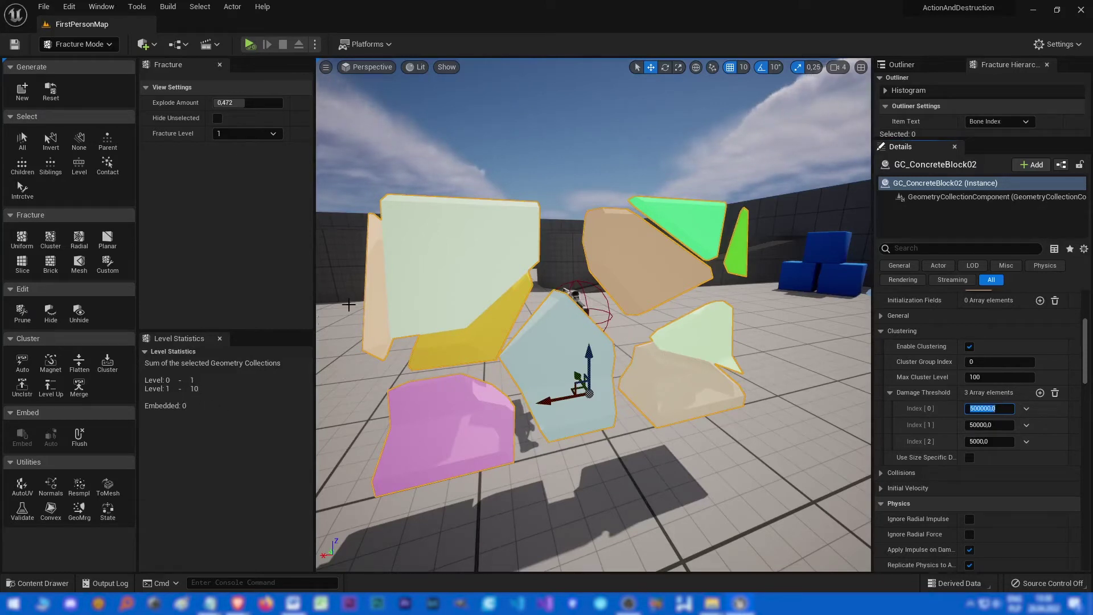
- Display the block at the Root fracture level and examine its Damage Threshold at Index 0
click(235, 137)
click(239, 171)
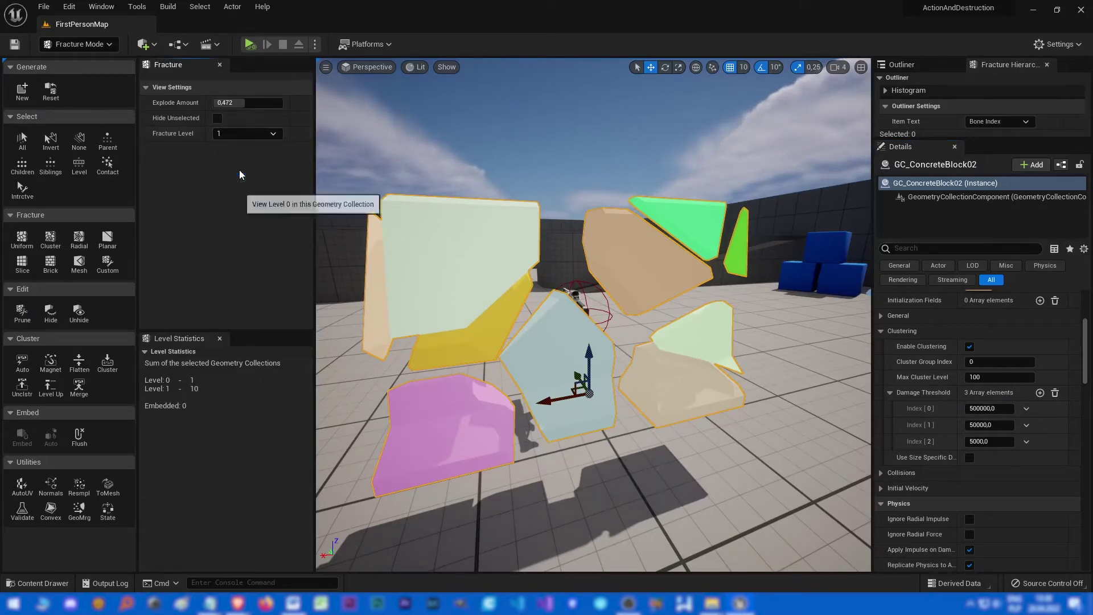
click(239, 170)
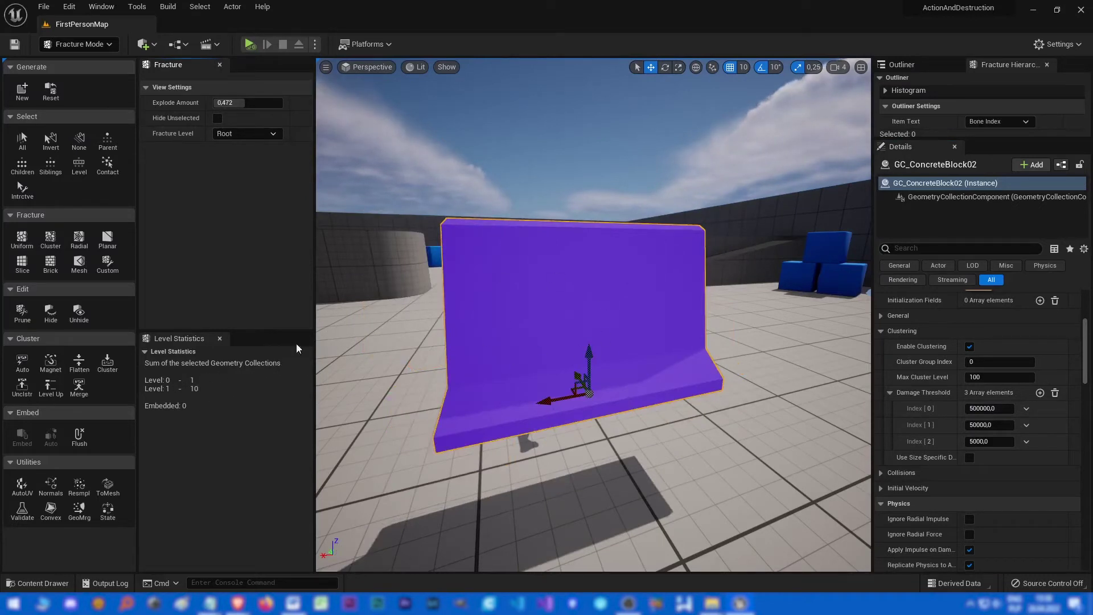
click(987, 408)
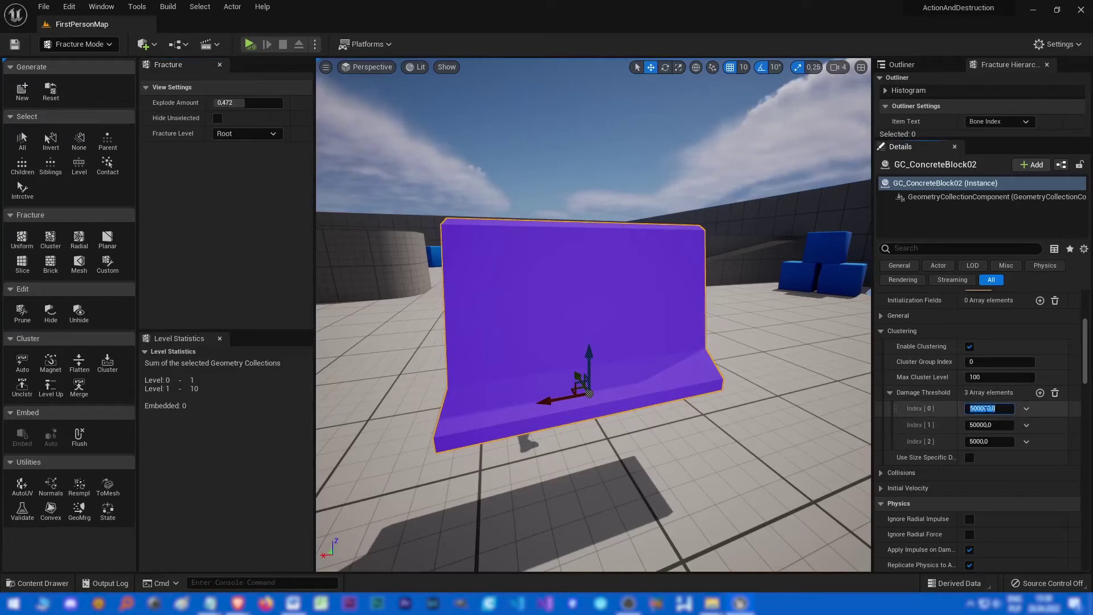
drag(984, 408, 974, 408)
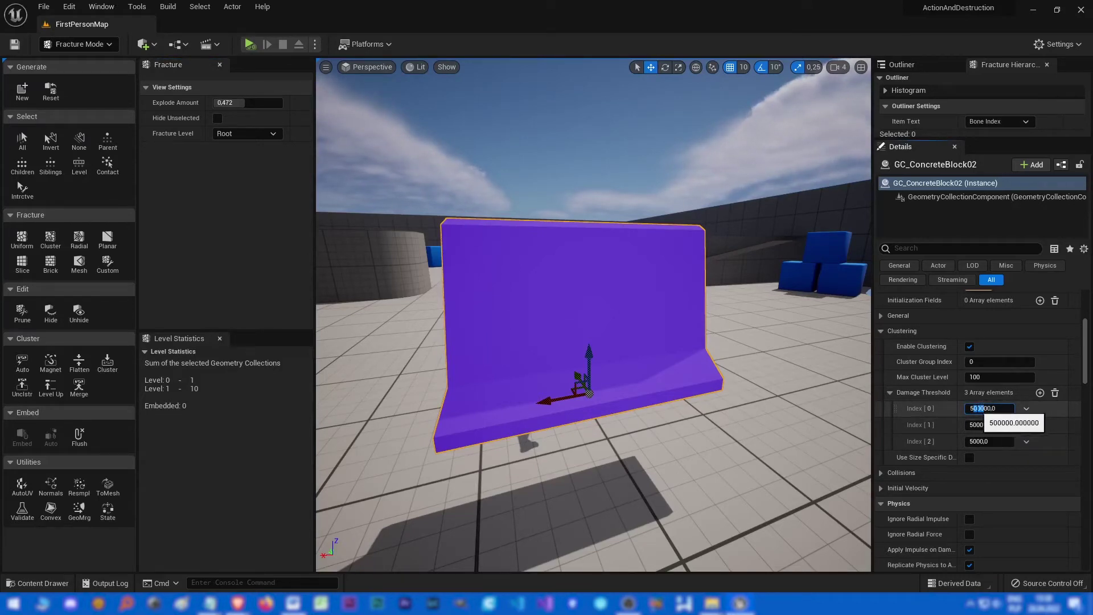
drag(981, 409, 970, 409)
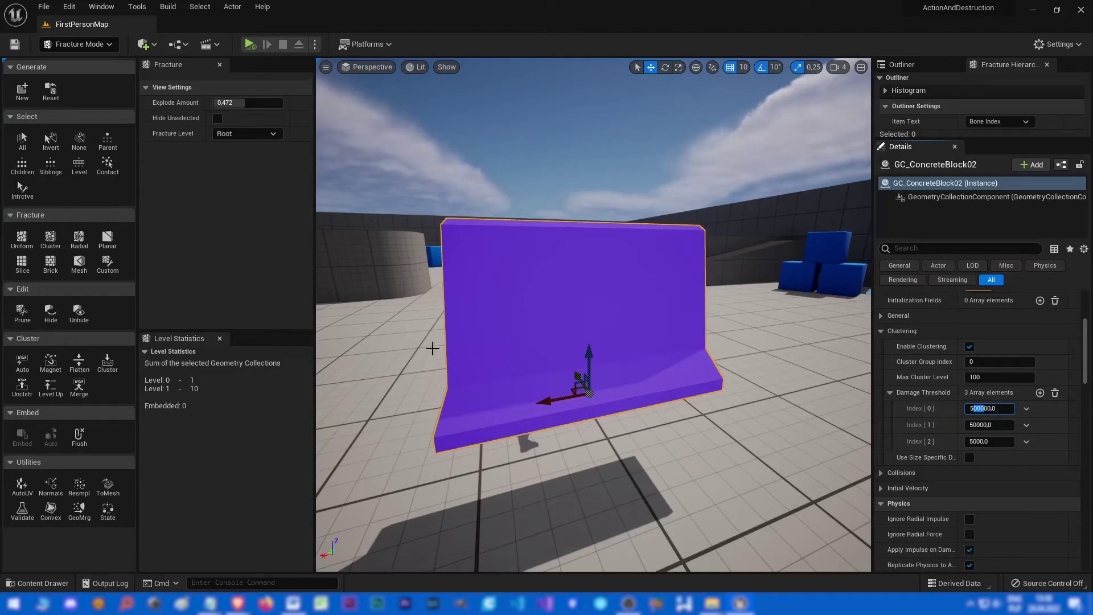
- Select the whole block in the viewport and display fracture Level 1
click(551, 329)
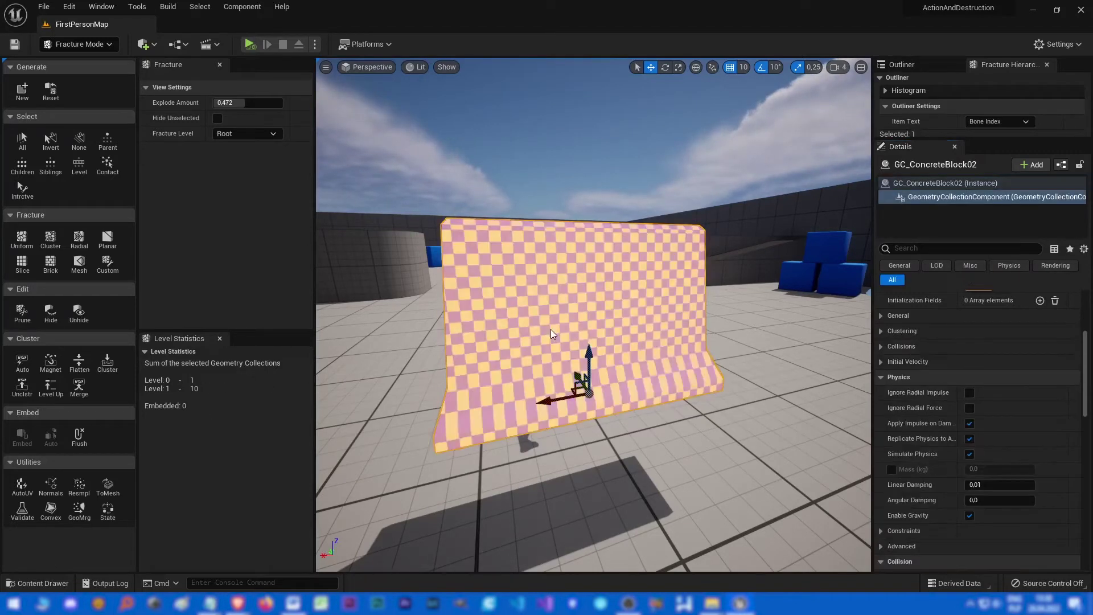
click(223, 139)
click(233, 180)
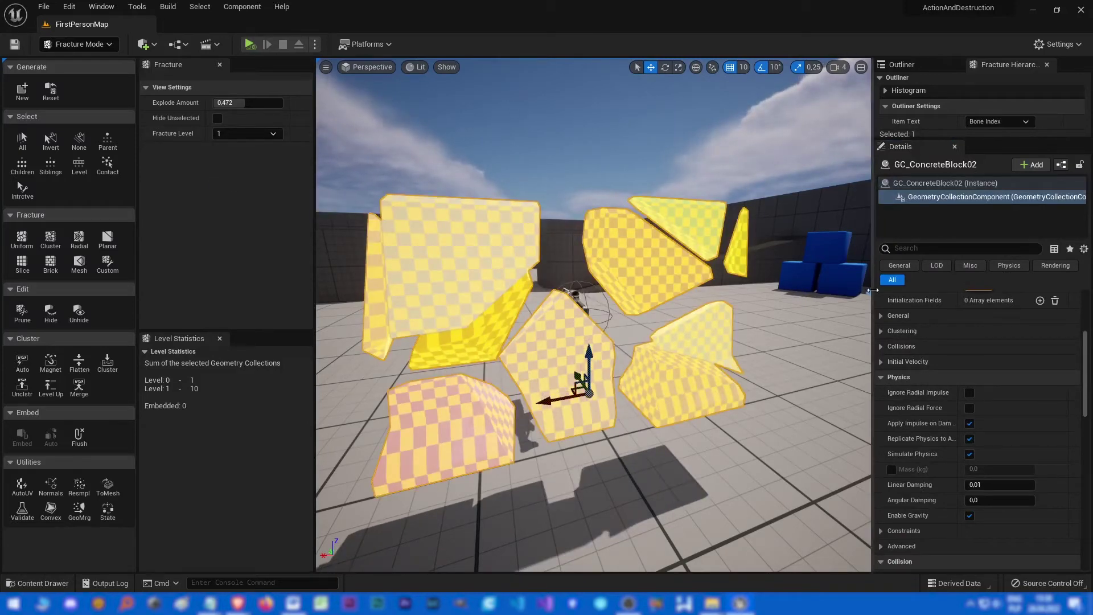
- Set the block's Damage Threshold Index 0 to 5000 and play-test the level to check how it breaks
scroll(914, 342, up, 2)
click(917, 355)
click(912, 481)
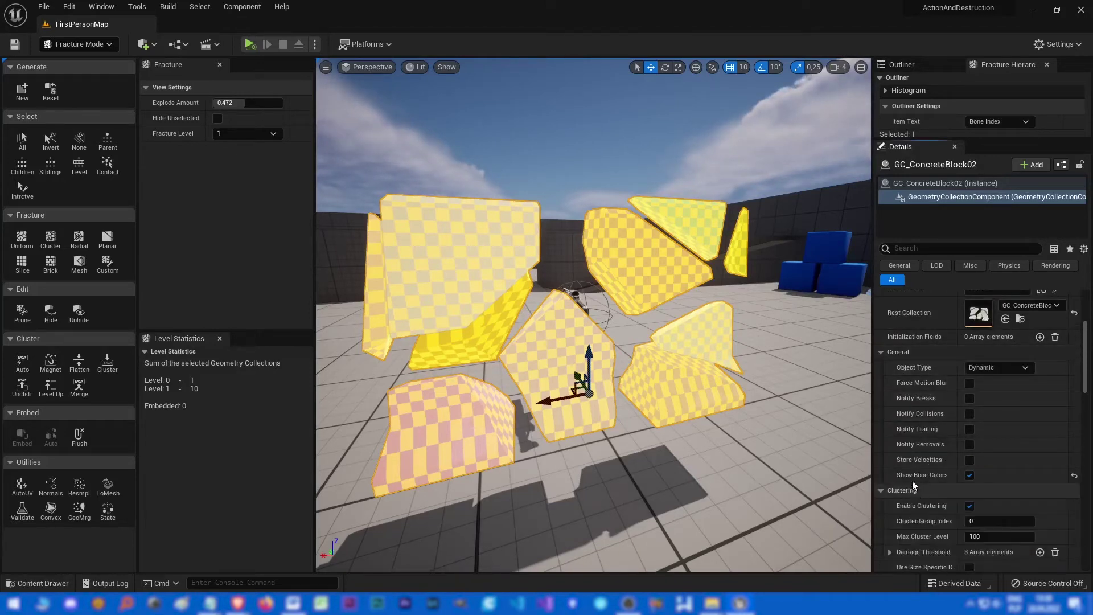
scroll(914, 419, down, 5)
click(890, 406)
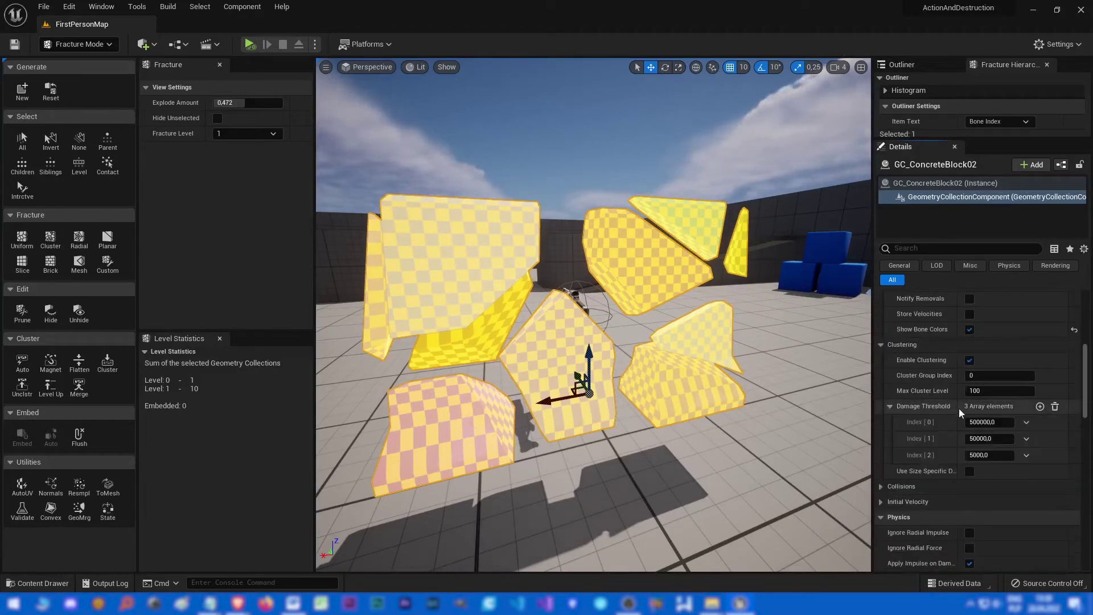
click(989, 422)
key(BackSpace)
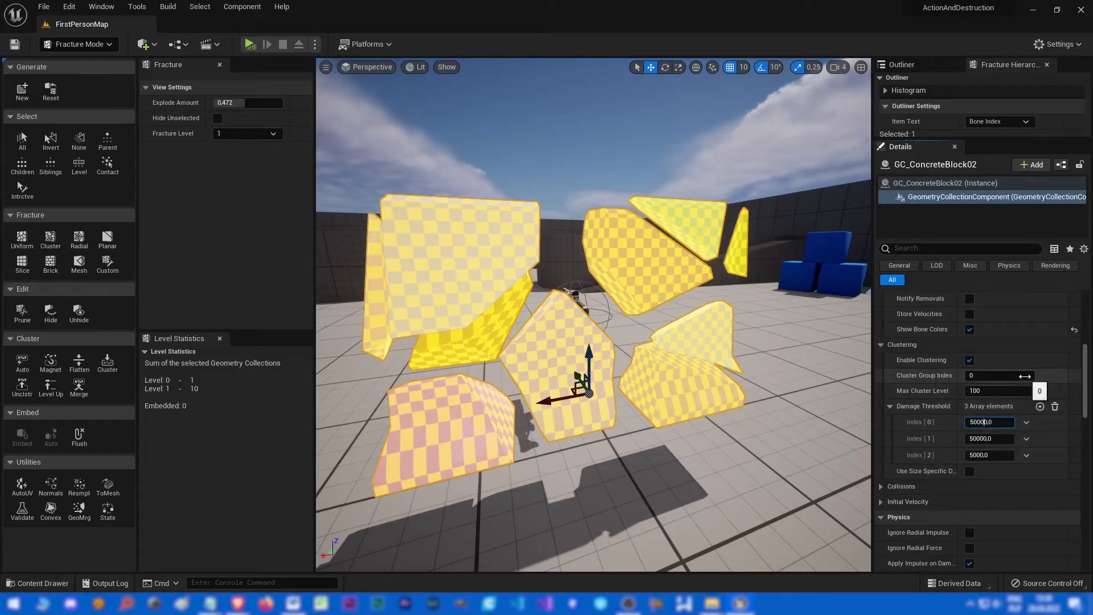
key(Return)
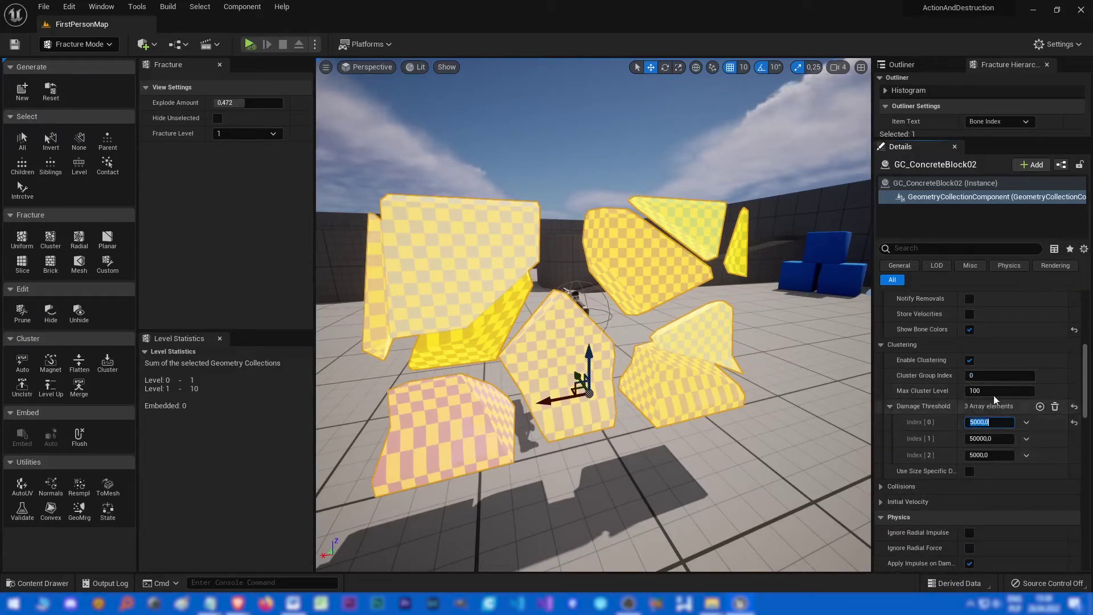
click(250, 45)
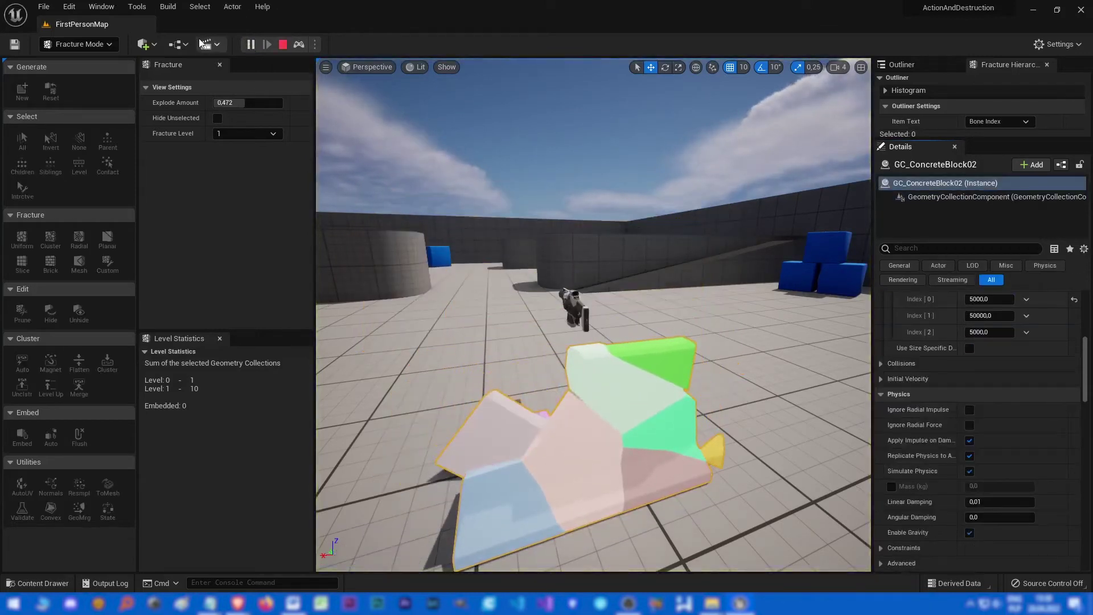
click(283, 45)
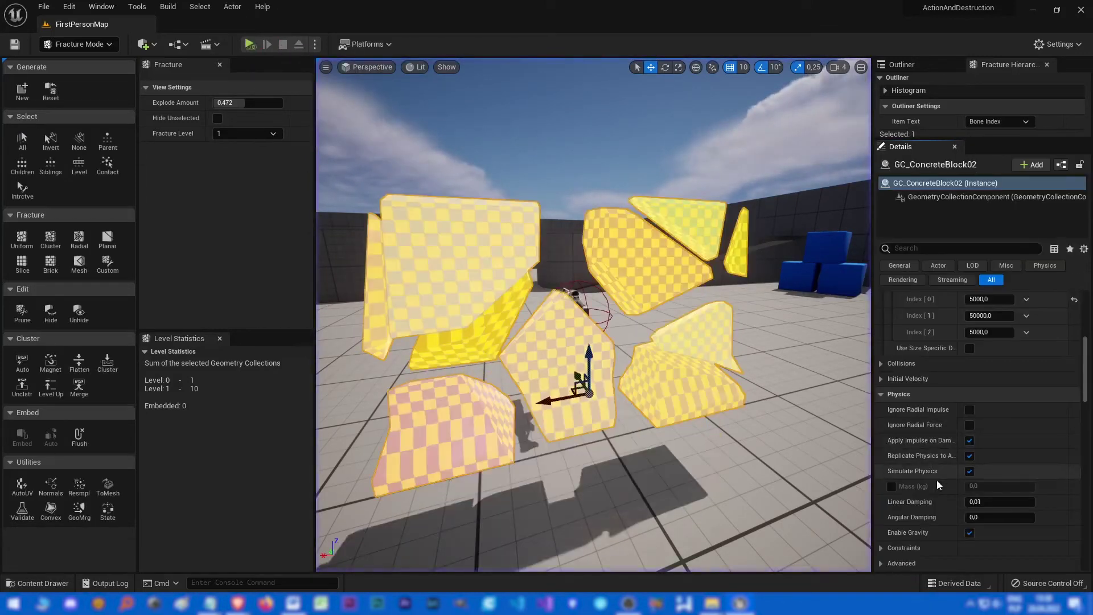
- Play-test the block with Enable Clustering turned off, moving around the pieces, and turn clustering back on
scroll(938, 499, up, 4)
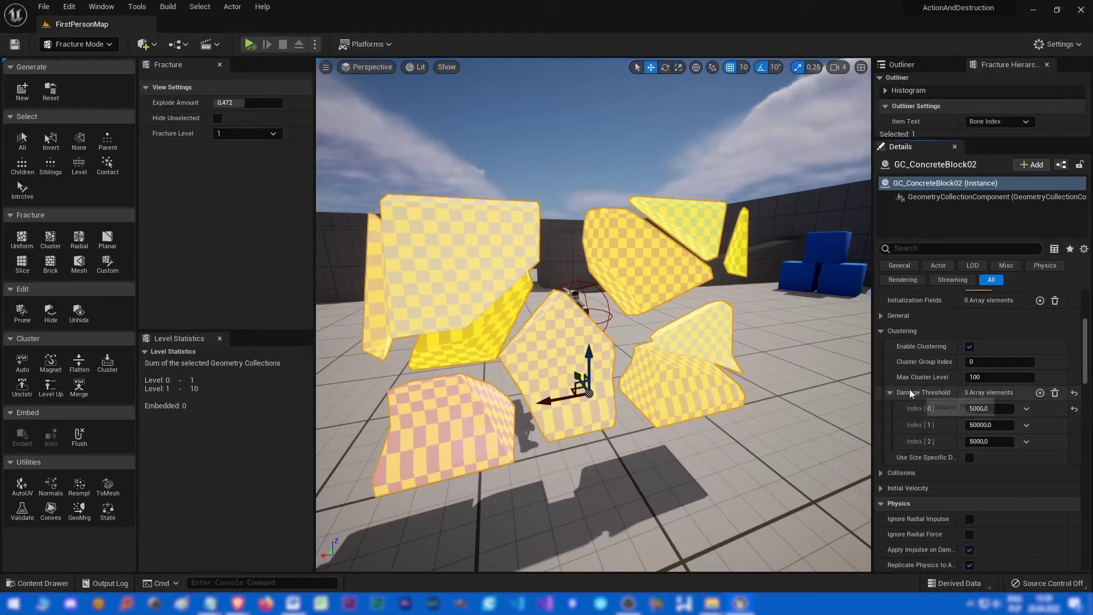
scroll(942, 431, up, 1)
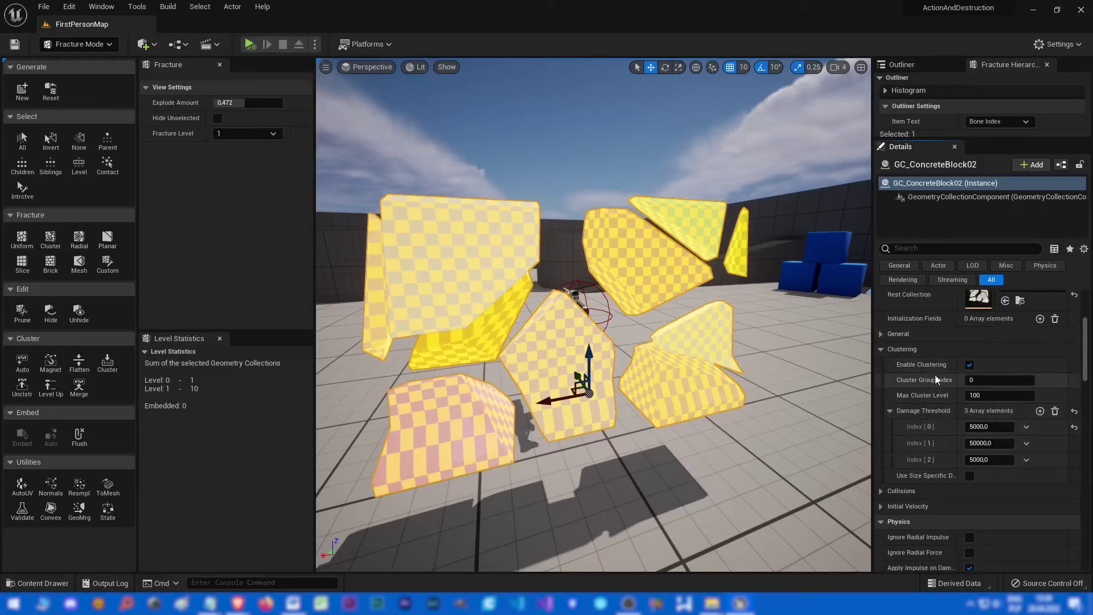
click(970, 365)
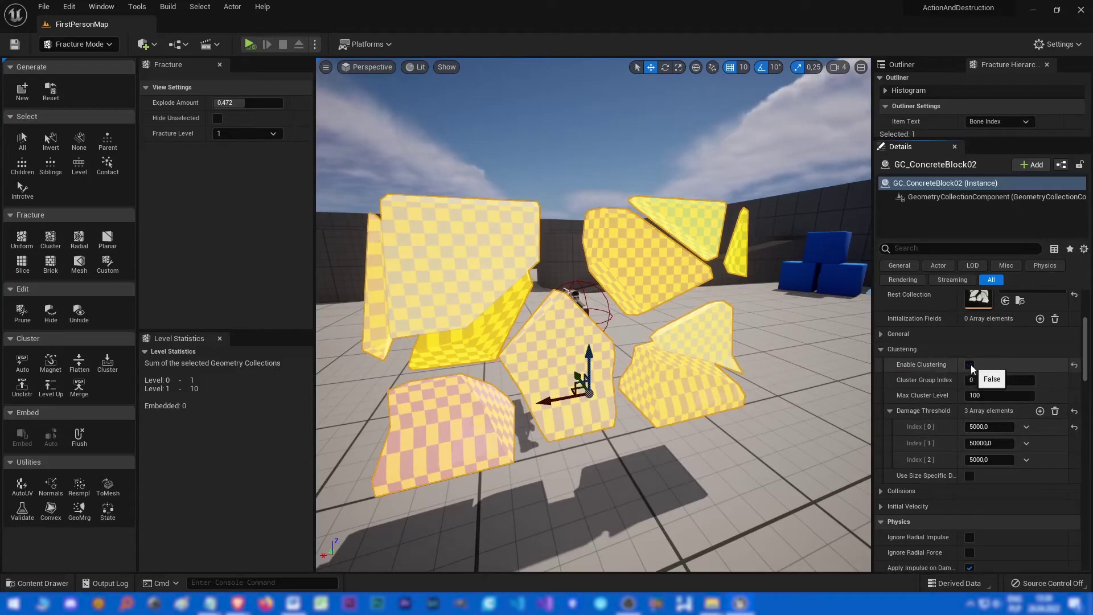
click(254, 50)
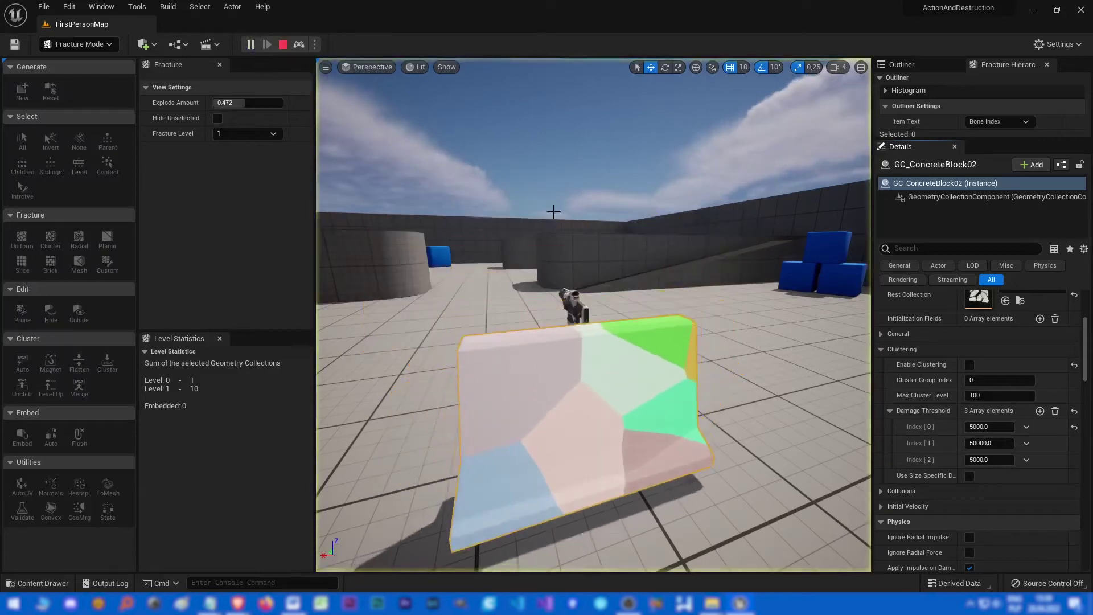
click(678, 350)
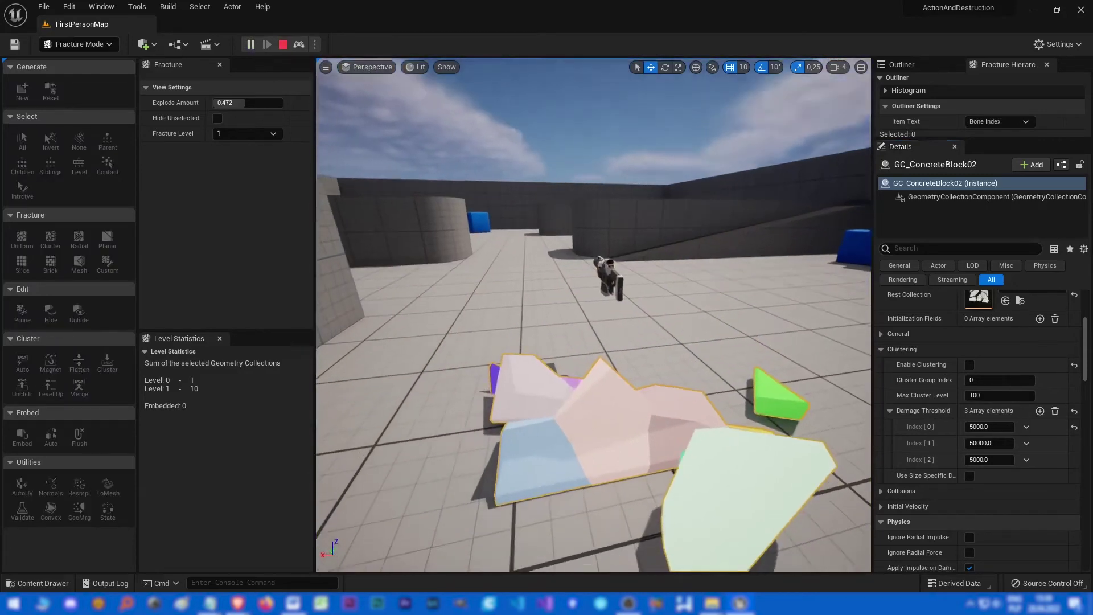
key(d)
key(w)
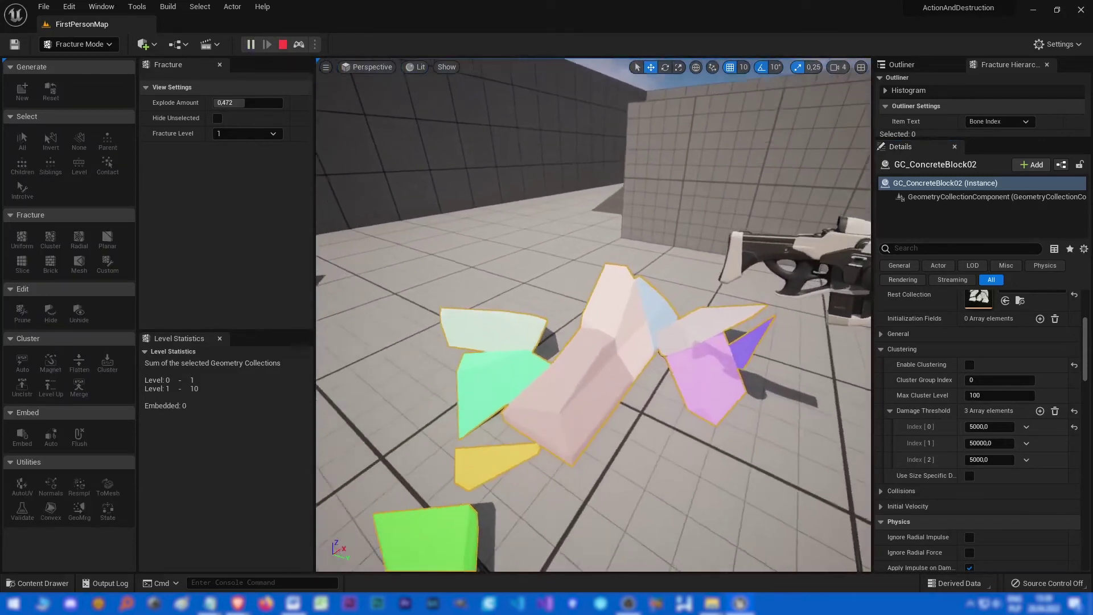
key(s)
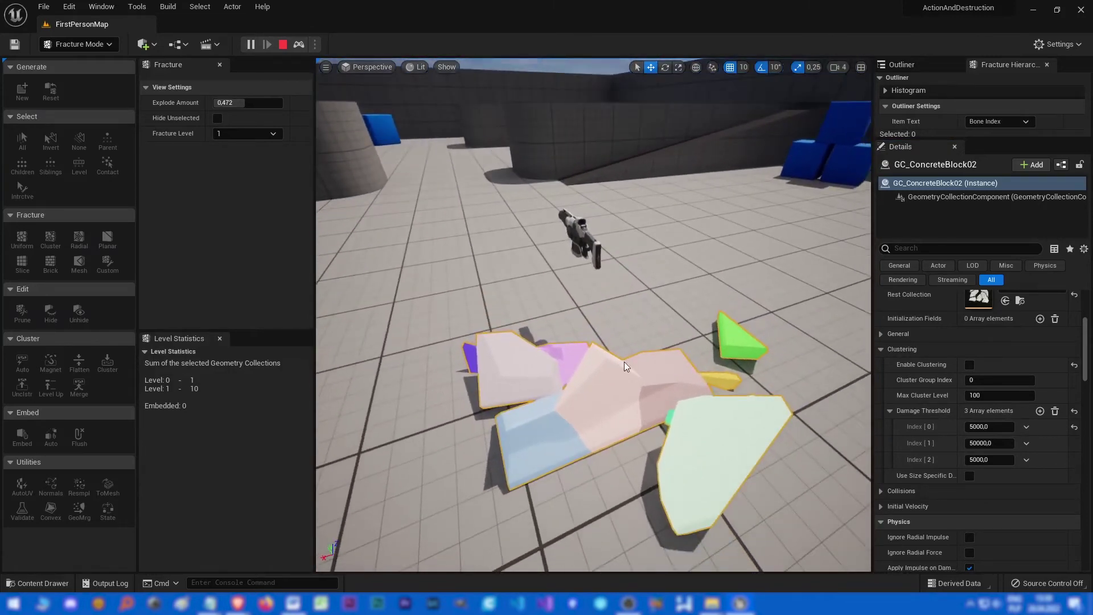
key(shift+F1)
click(283, 45)
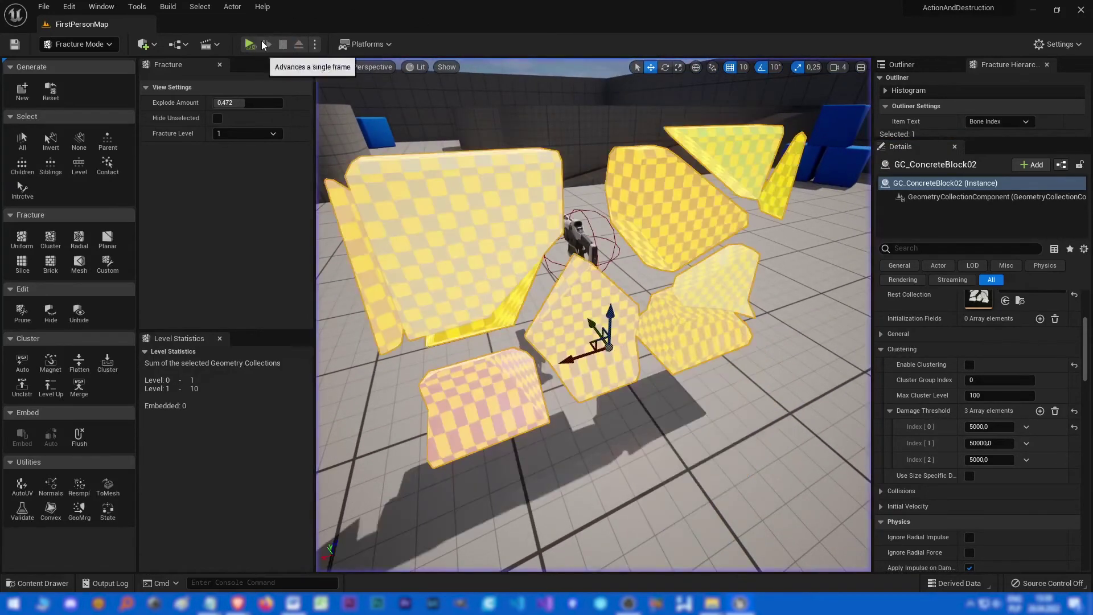
click(969, 365)
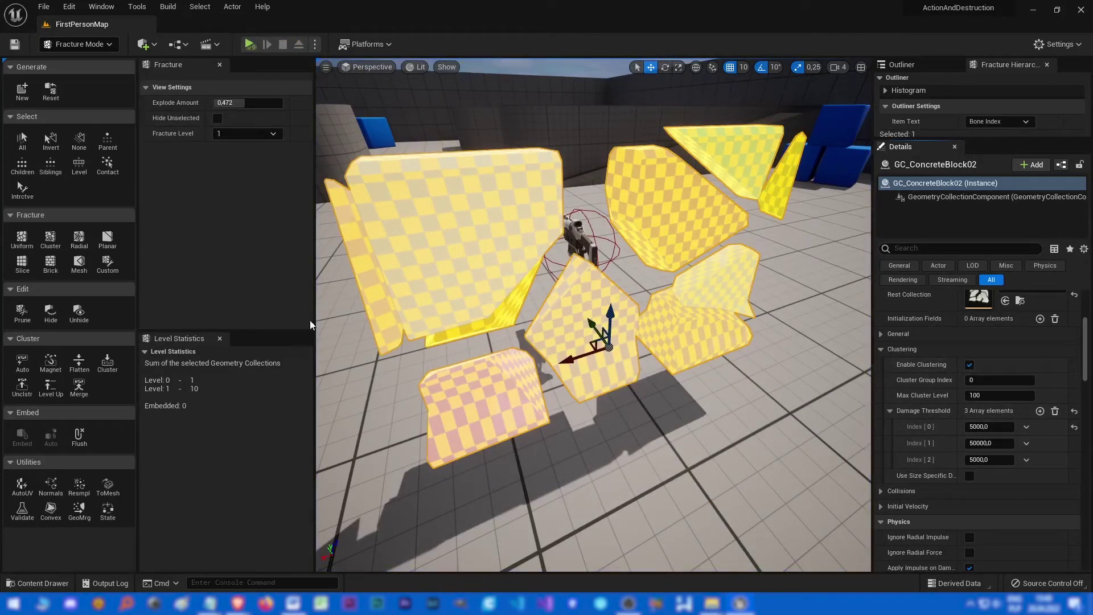
- Set the Explode Amount to 0, and reset the geometry collection to its unfractured state with a brief play-test
scroll(625, 367, up, 2)
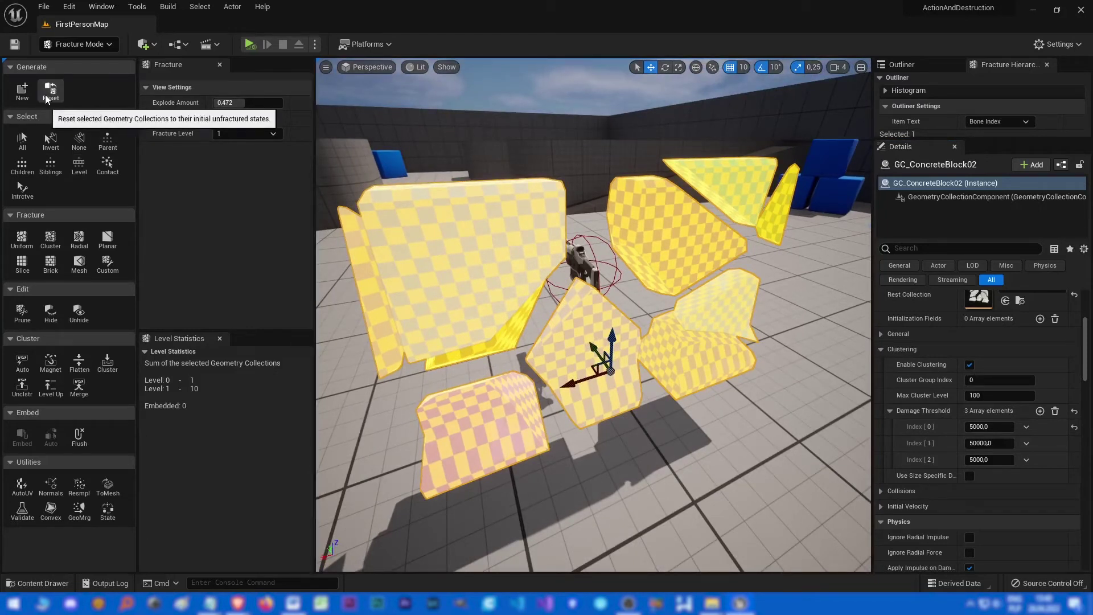
drag(243, 104, 216, 104)
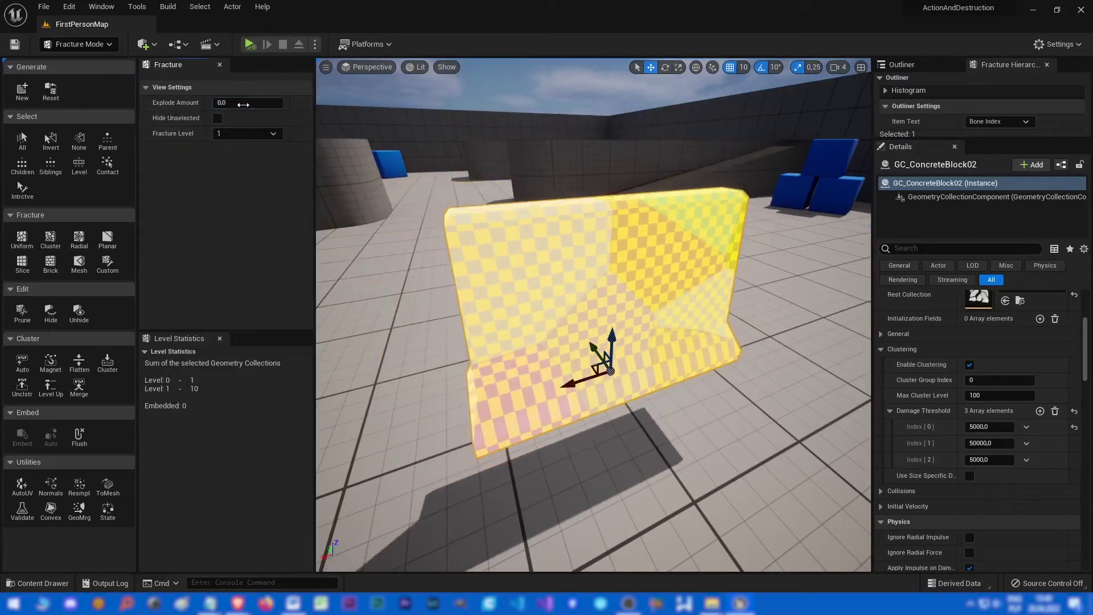
click(51, 90)
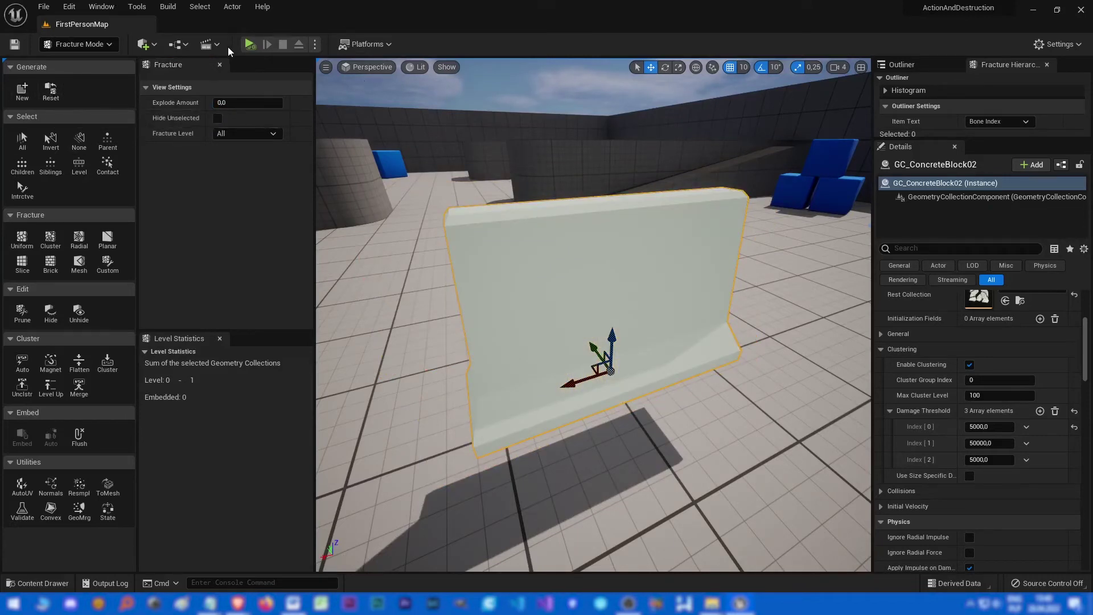
click(249, 44)
click(284, 48)
- Fracture the block with Uniform Voronoi at 10 minimum and maximum sites, and spread the pieces with an Explode Amount of about 0.29
click(22, 238)
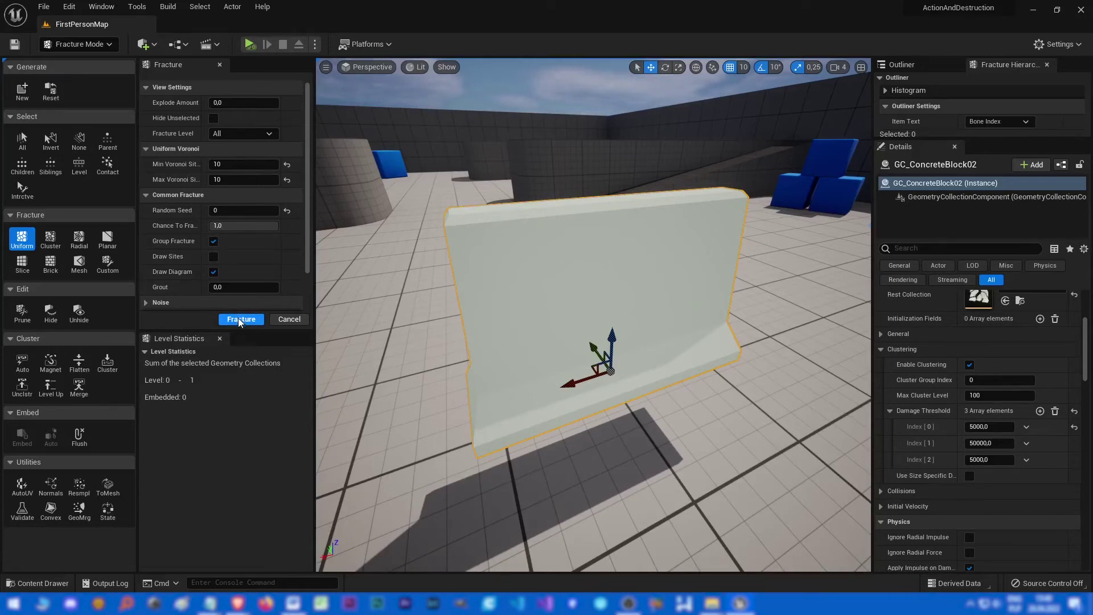
click(565, 262)
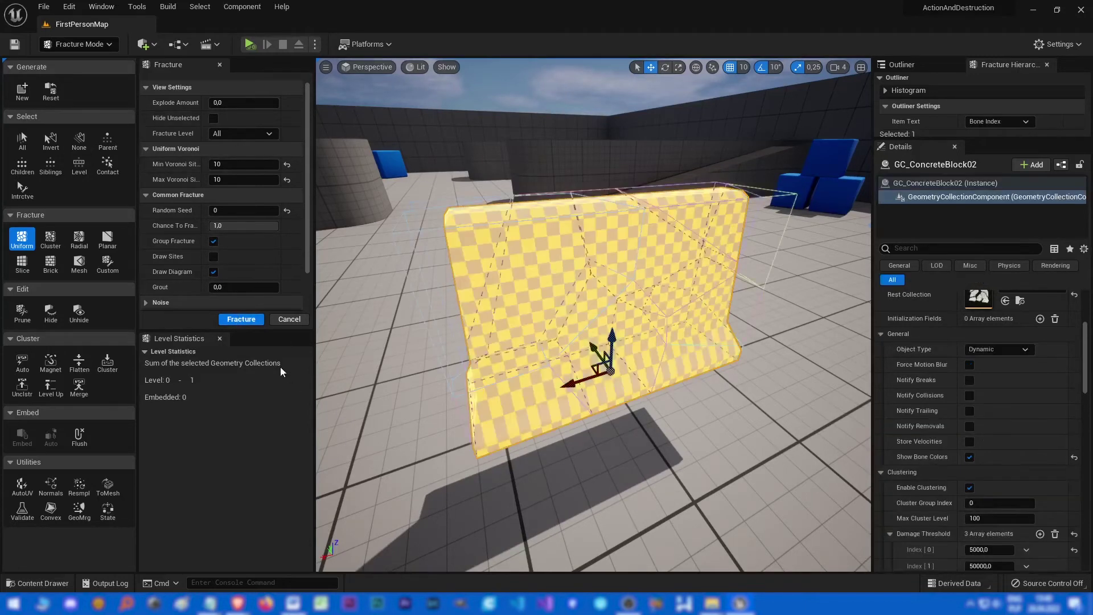
click(237, 322)
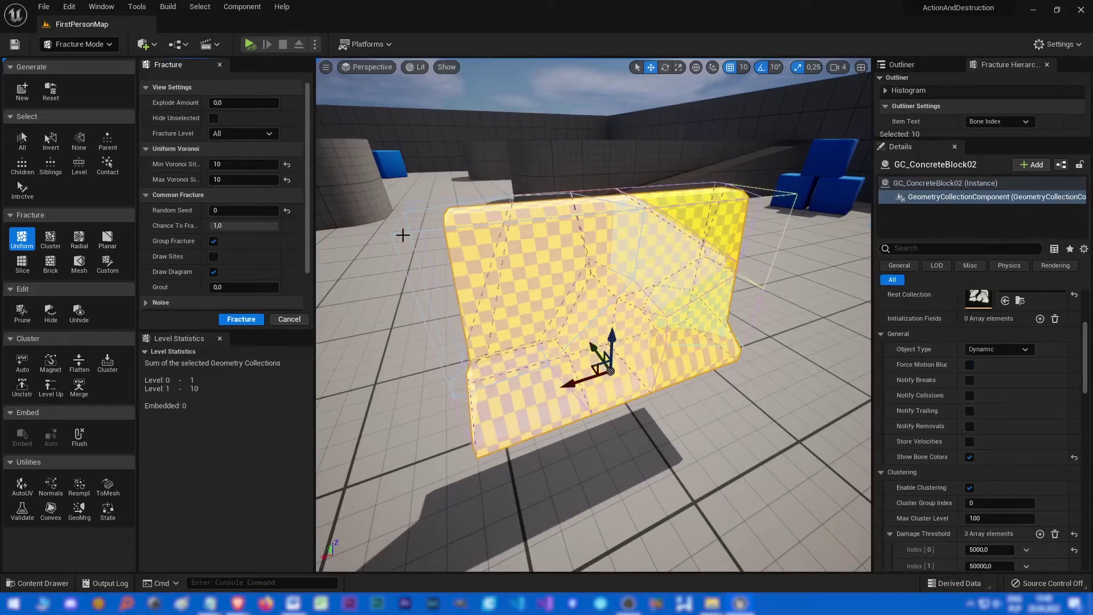
drag(251, 102, 214, 101)
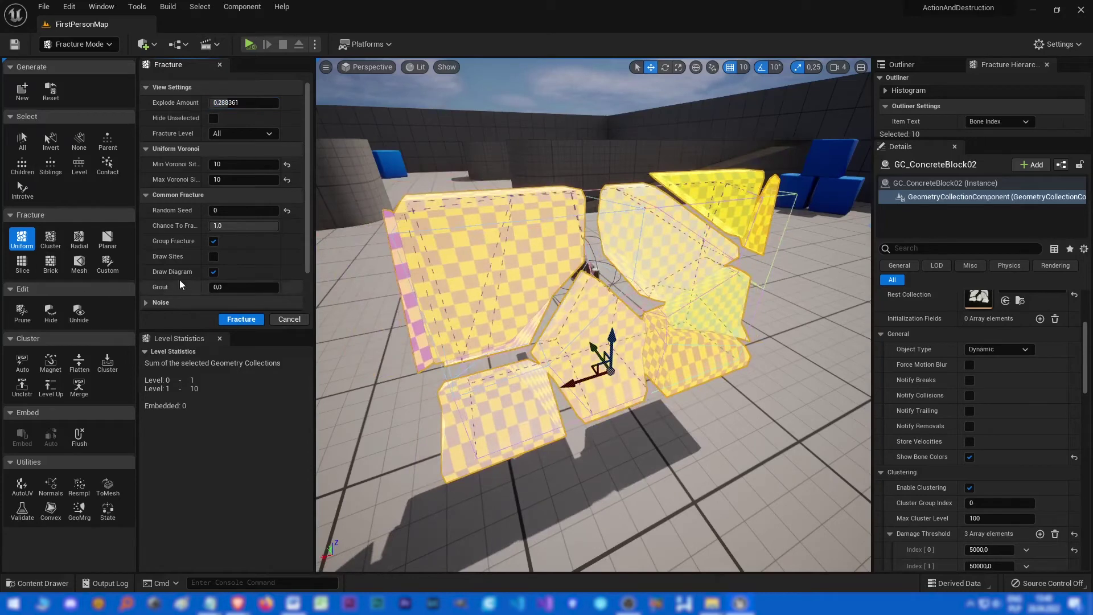
- Fracture all the pieces again with 200 minimum and maximum Voronoi sites, with the Explode Amount returned to 0
click(244, 164)
text(200)
key(Tab)
key(Tab)
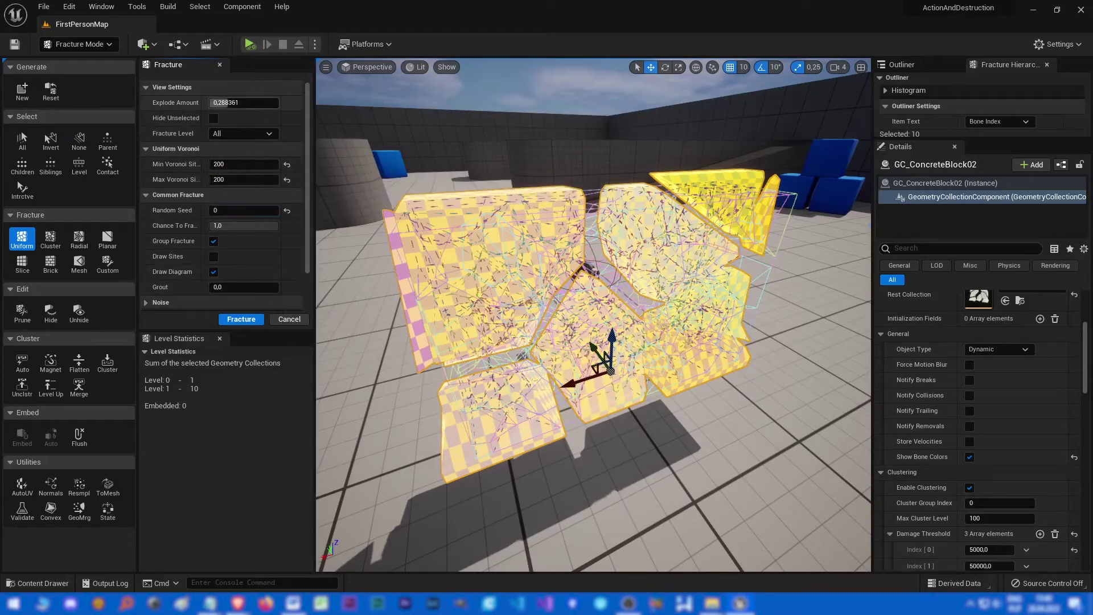
drag(236, 102, 97, 166)
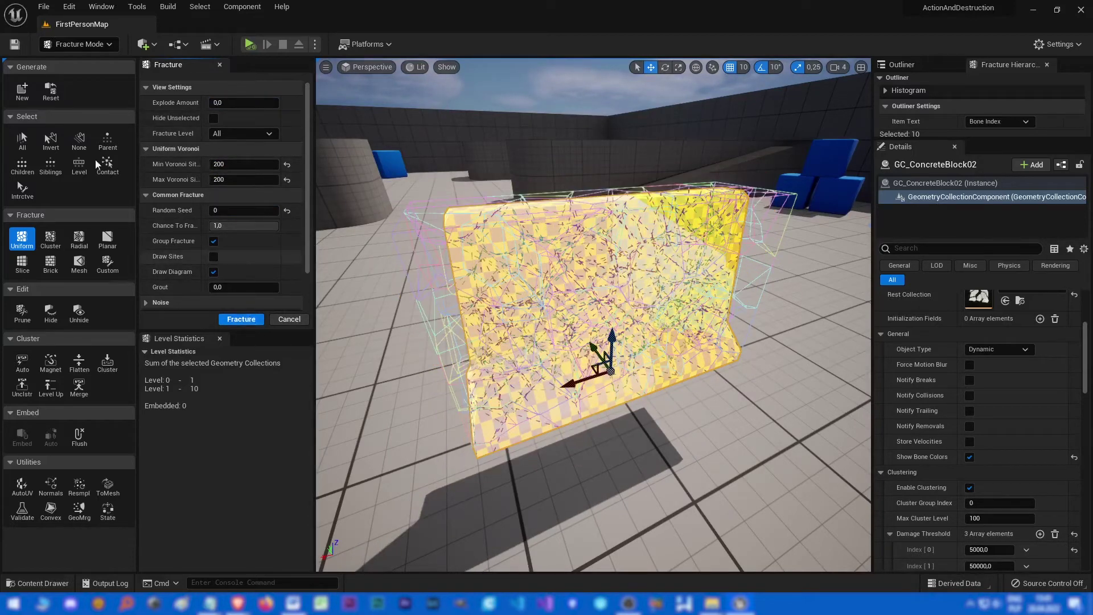
click(24, 140)
click(256, 323)
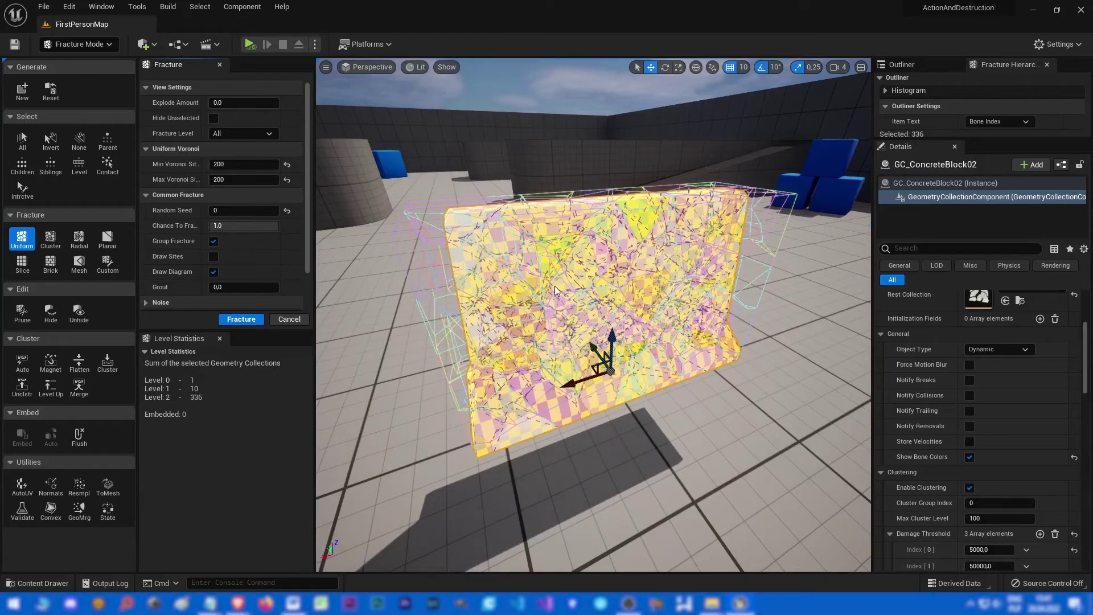
- Select individual fractured pieces and display fracture Level 0, Level 1 and Level 2 in turn
click(507, 315)
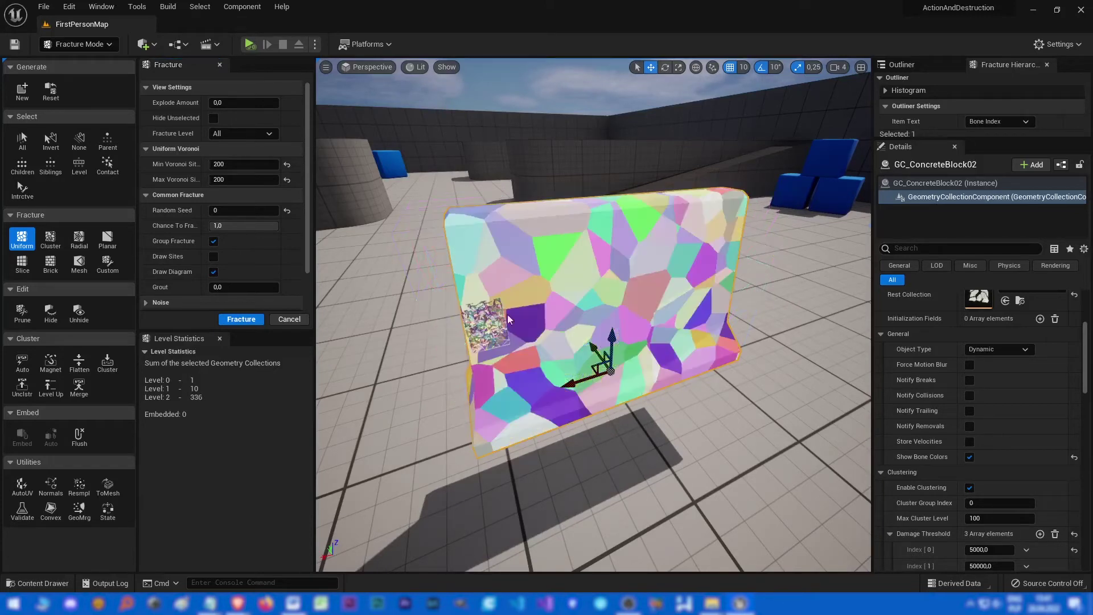
click(484, 277)
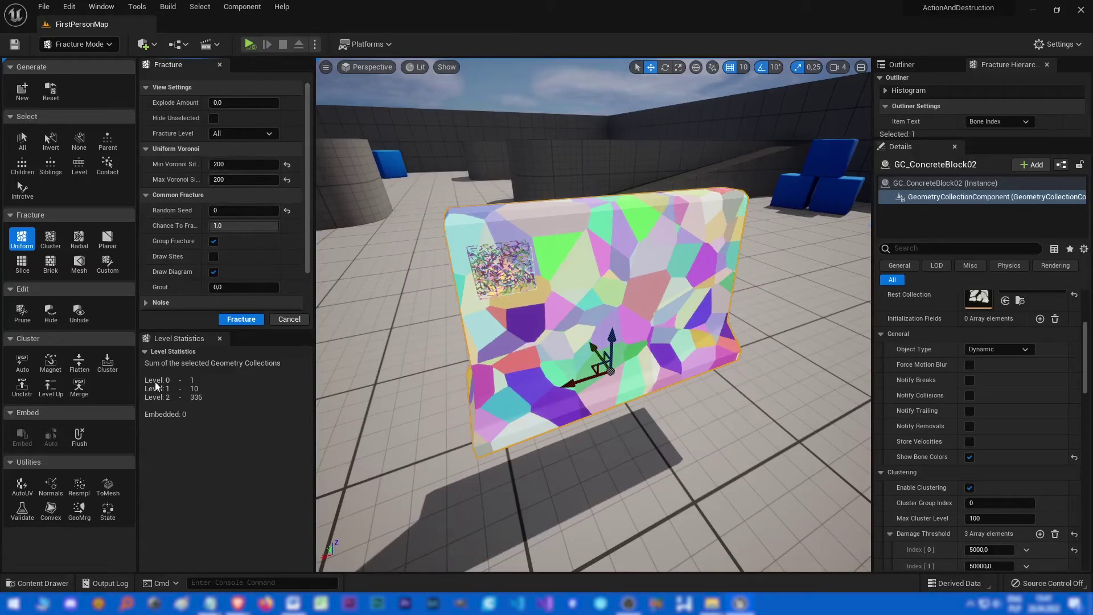
click(225, 133)
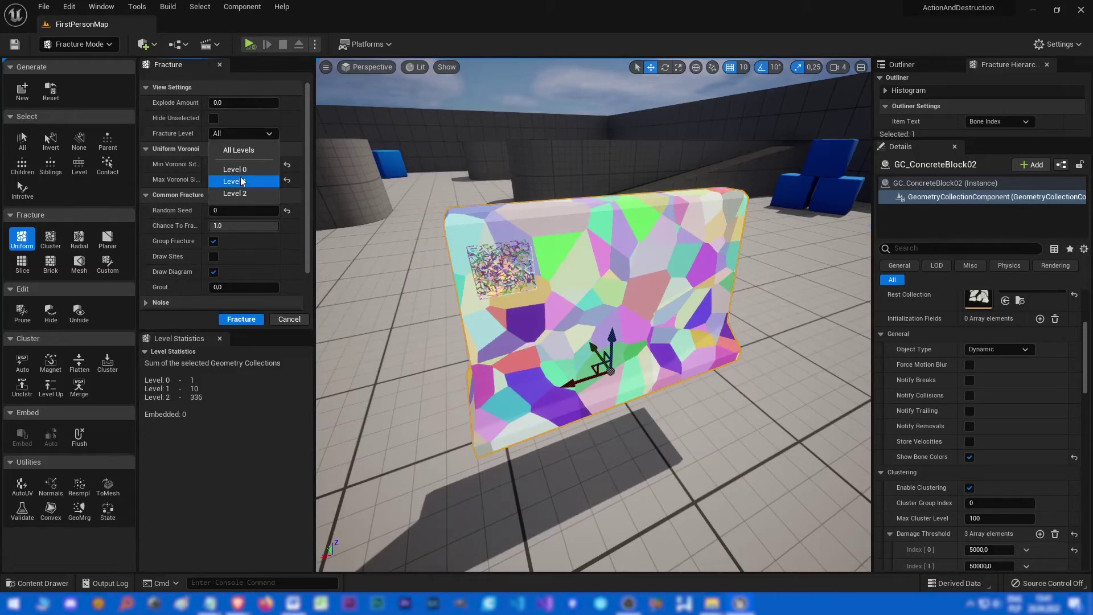
click(240, 172)
click(241, 134)
click(234, 181)
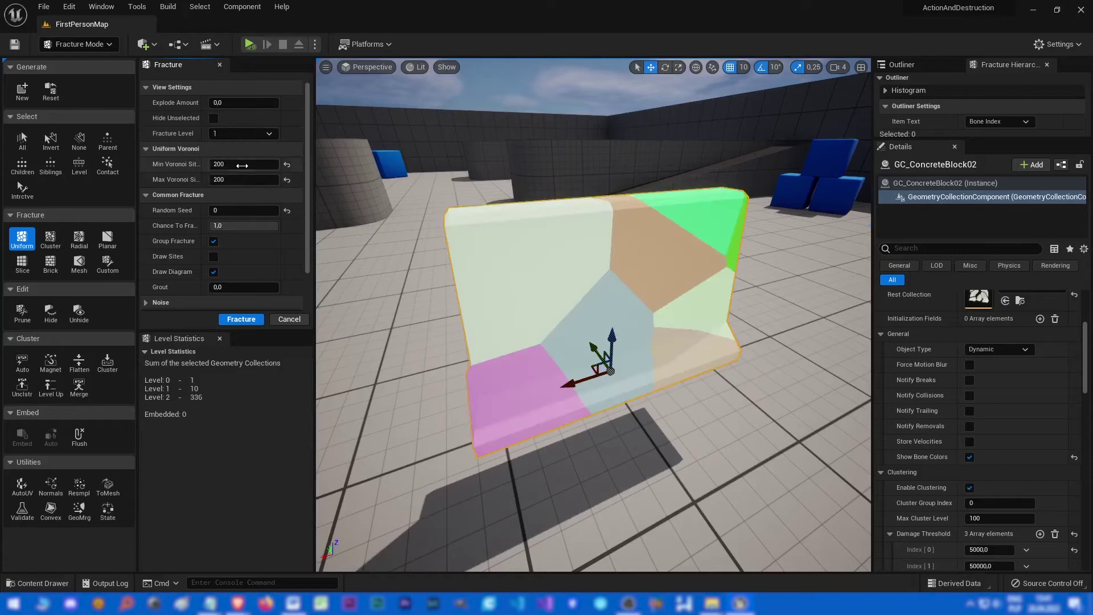
click(247, 131)
click(236, 194)
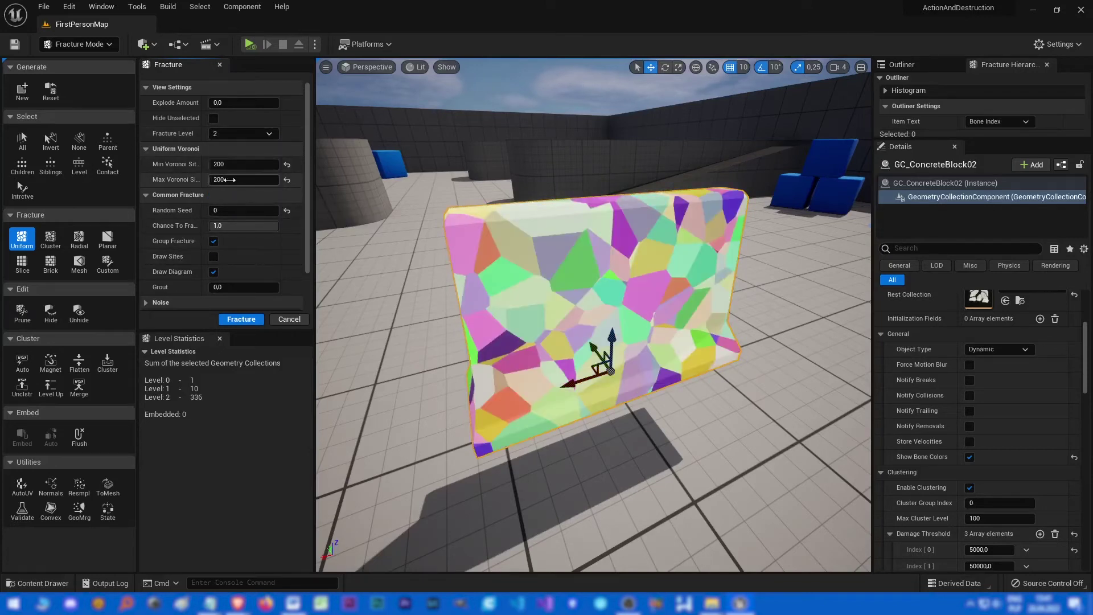
- Set the block's Damage Threshold Index 1 to 5000
scroll(923, 427, down, 3)
click(979, 459)
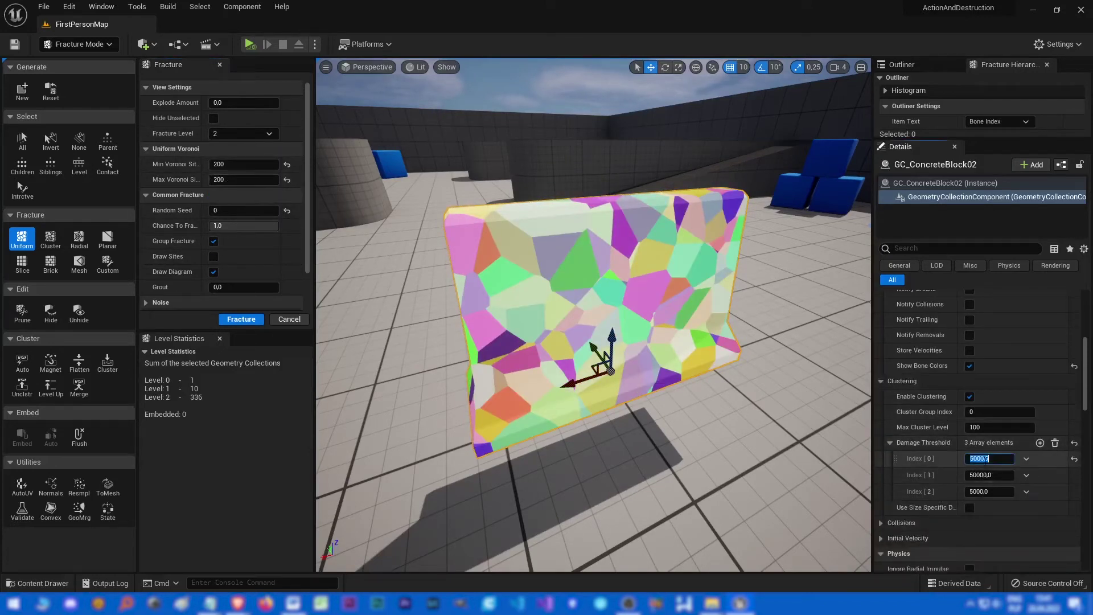
click(979, 475)
click(978, 476)
key(BackSpace)
key(Return)
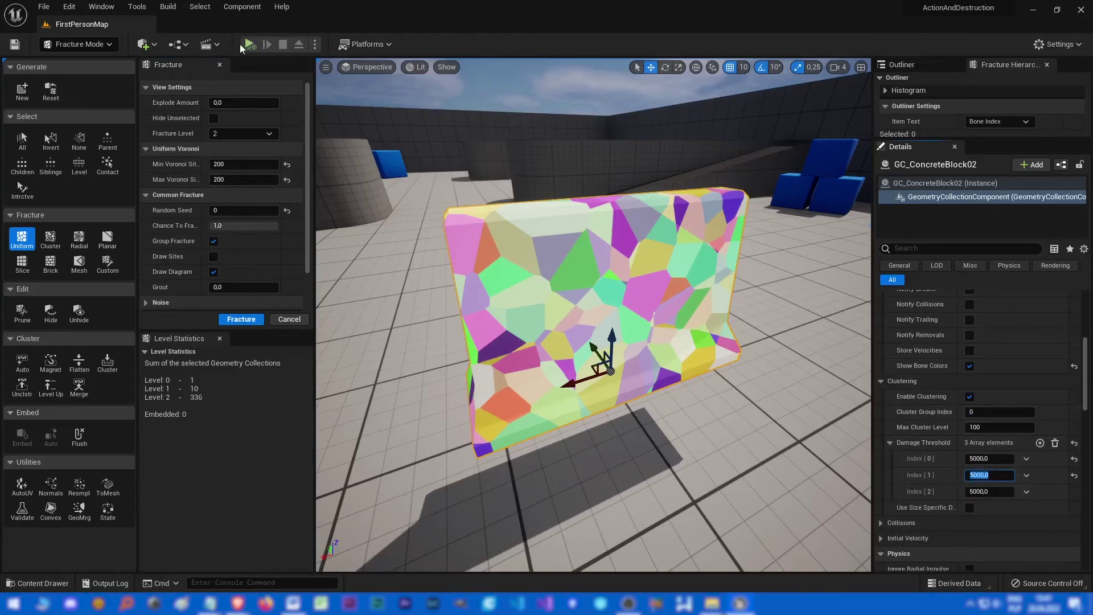
- Play-test the level three times to examine how the two-level fractured block breaks on impact
click(248, 49)
click(249, 45)
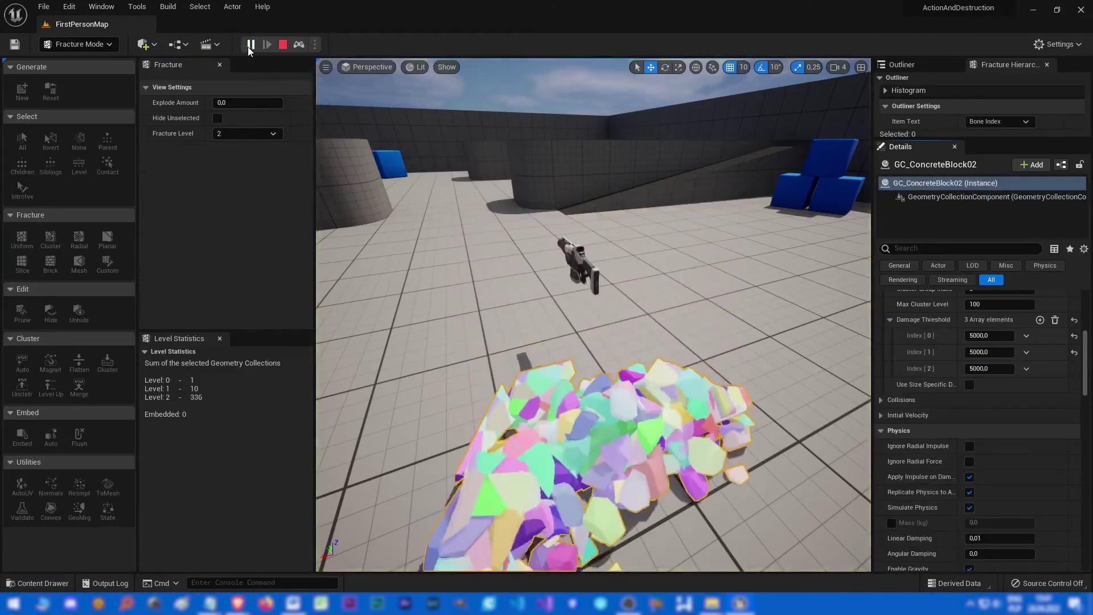
right_drag(578, 315, 579, 364)
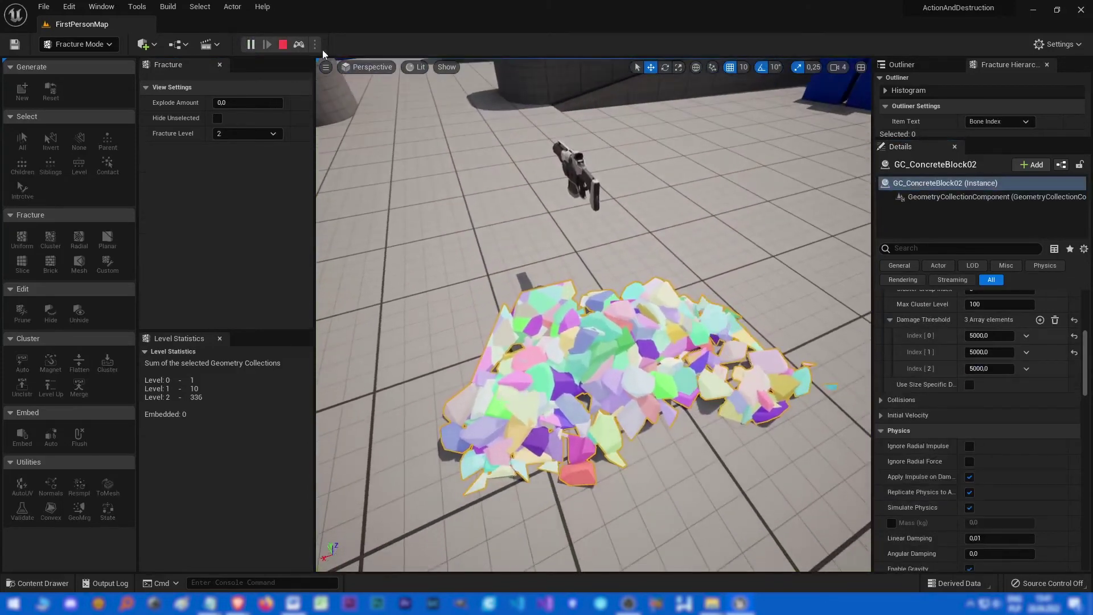
click(283, 45)
click(246, 44)
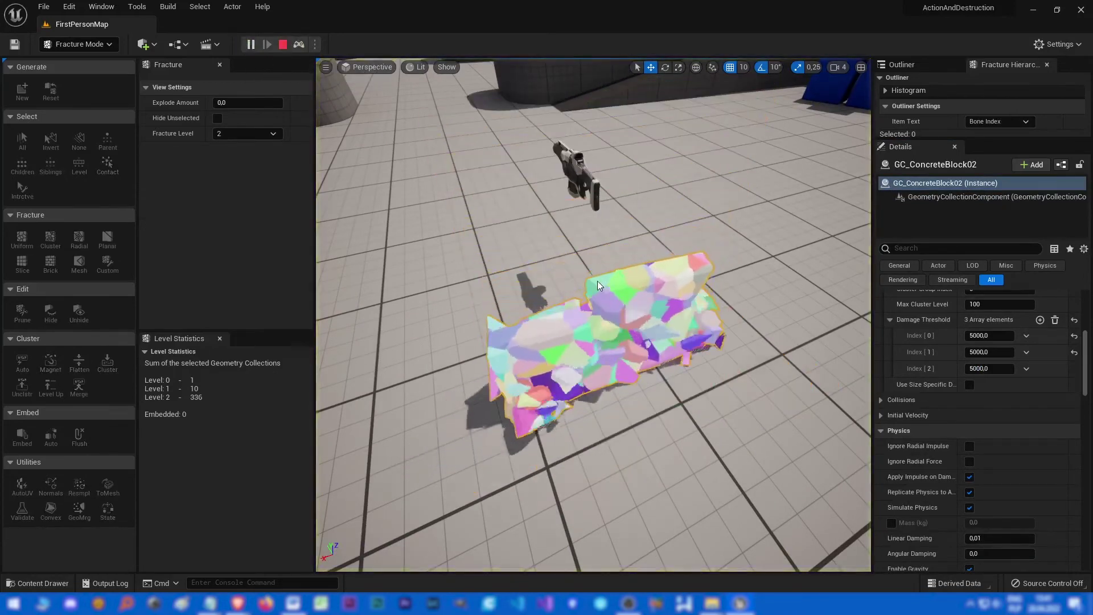
click(284, 44)
click(246, 45)
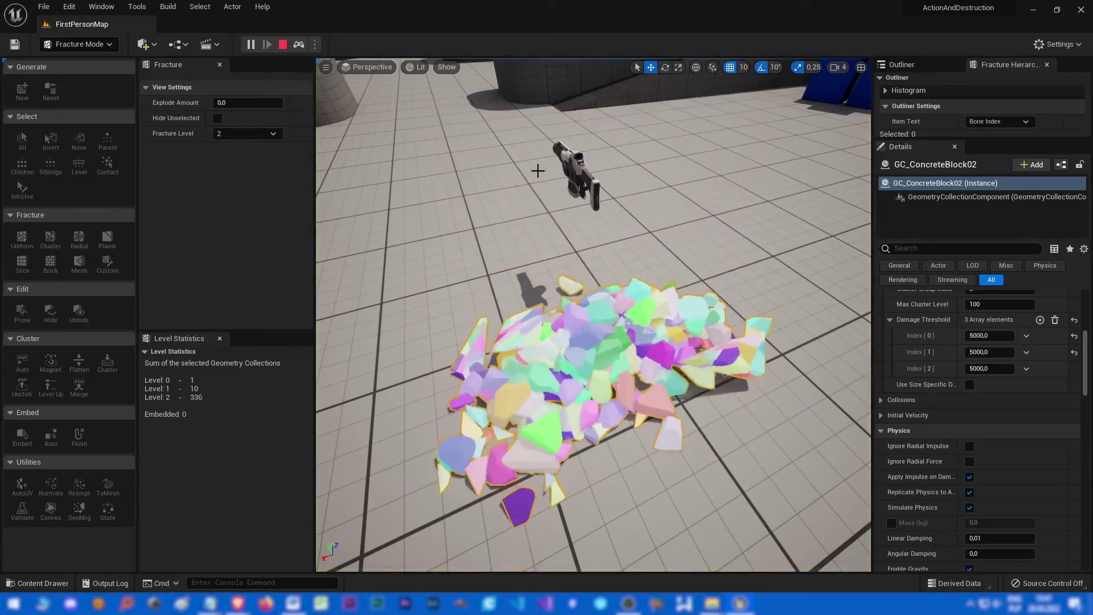
click(283, 45)
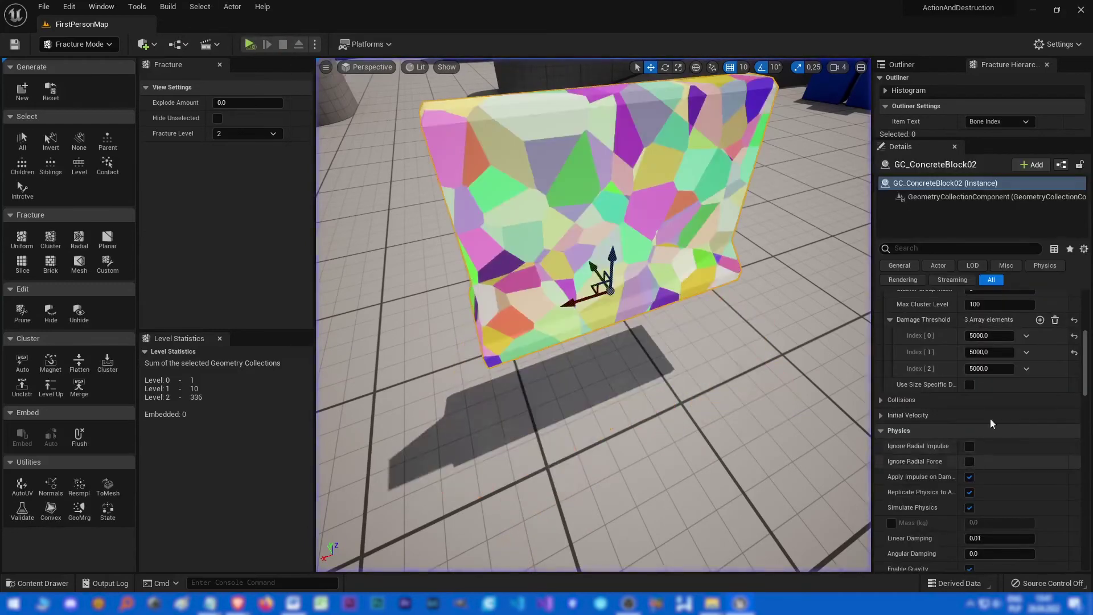
- Set the block's Damage Threshold Index 1 to 7000 and play-test how it breaks
text(7000)
key(Return)
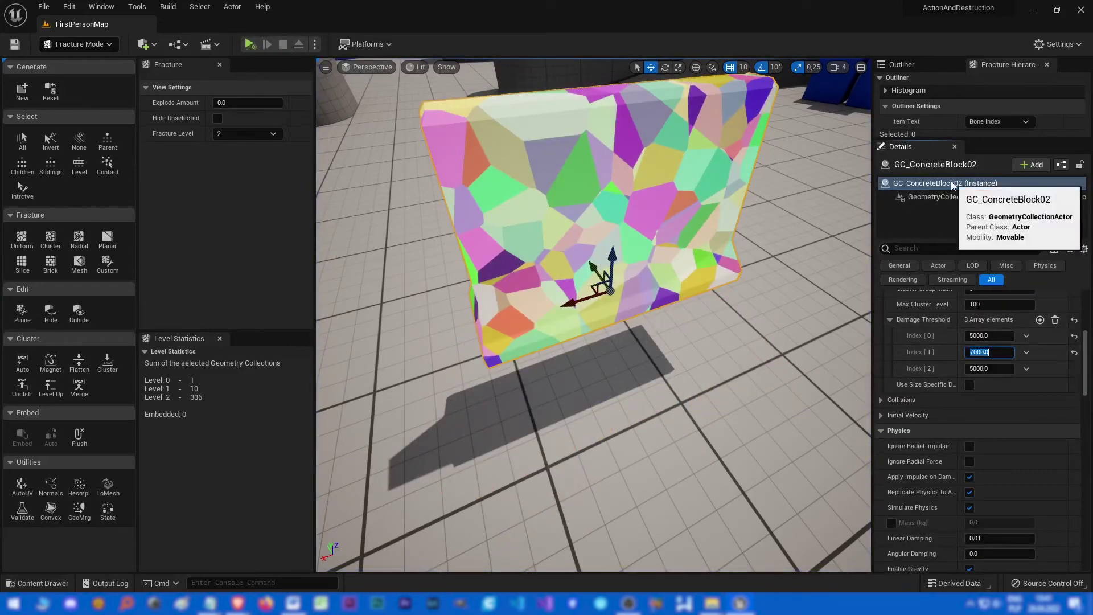
click(250, 44)
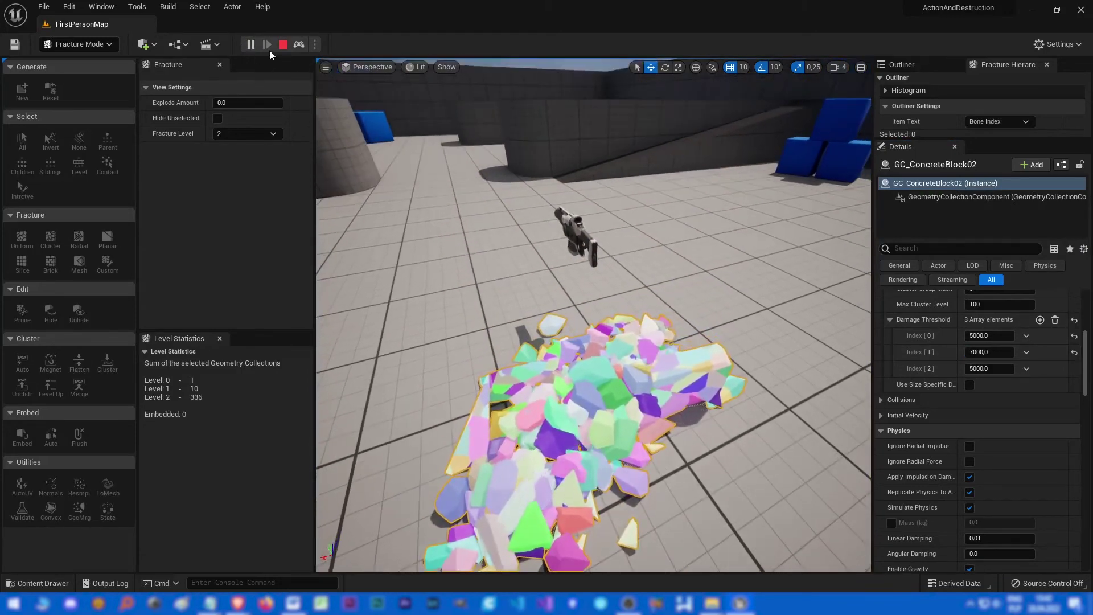
click(283, 44)
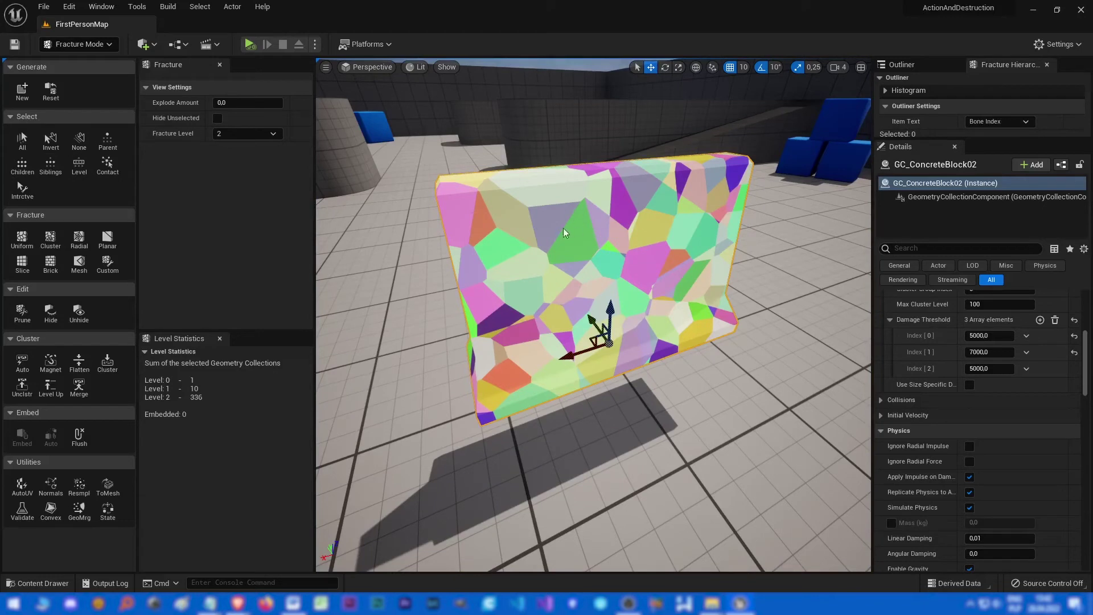
- Display all fracture levels of the block, followed by Level 1 only
click(227, 132)
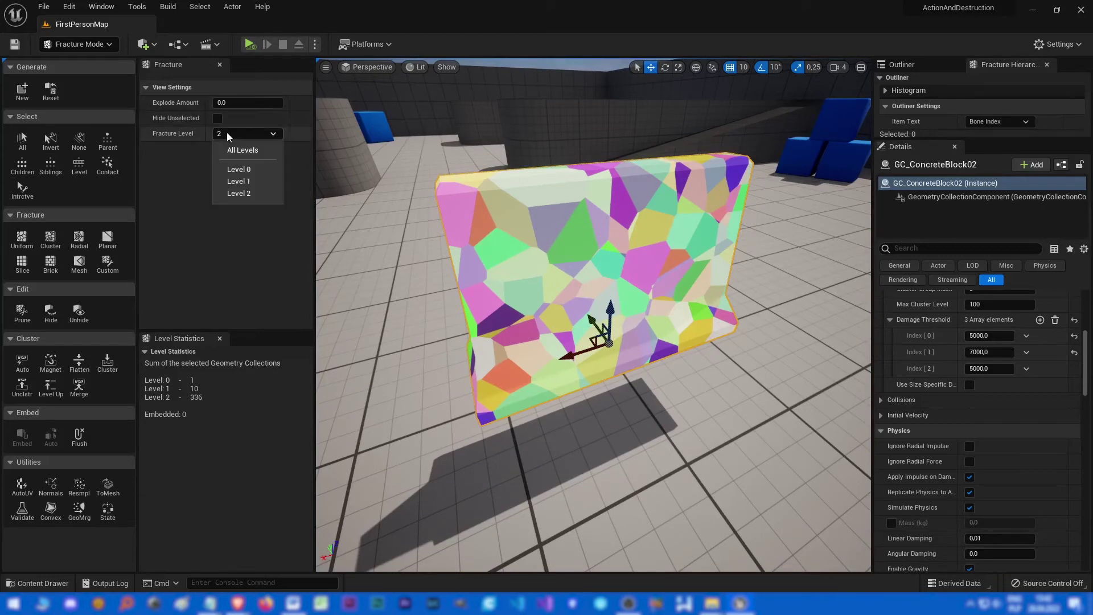
click(235, 150)
click(237, 137)
click(232, 179)
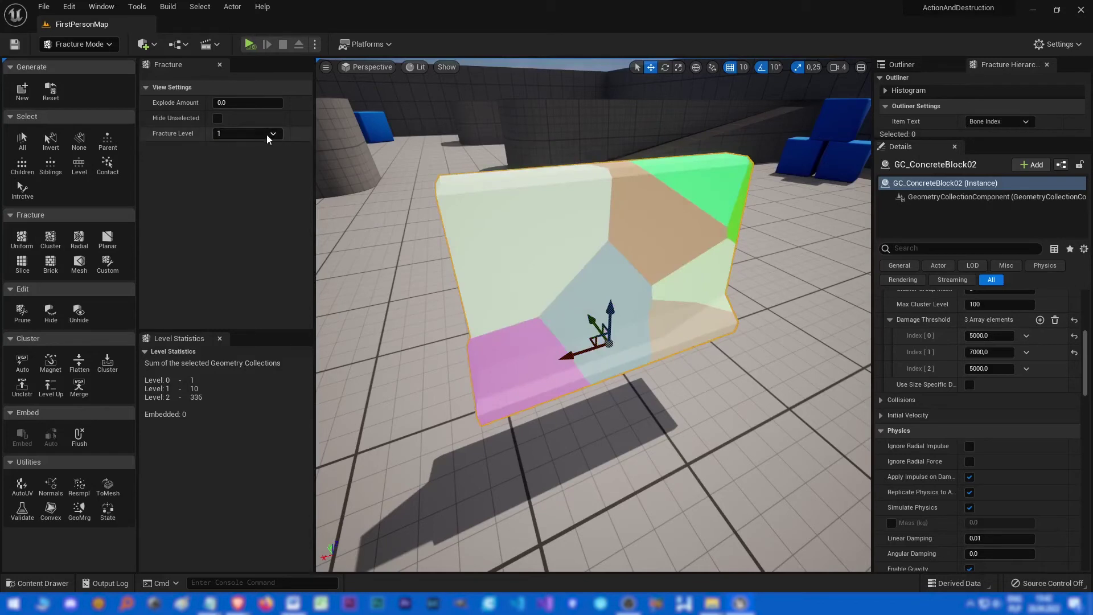
- Step the fracture level view up and down repeatedly between Root, Level 1 and Level 2, ending on Level 1
key(shift+w)
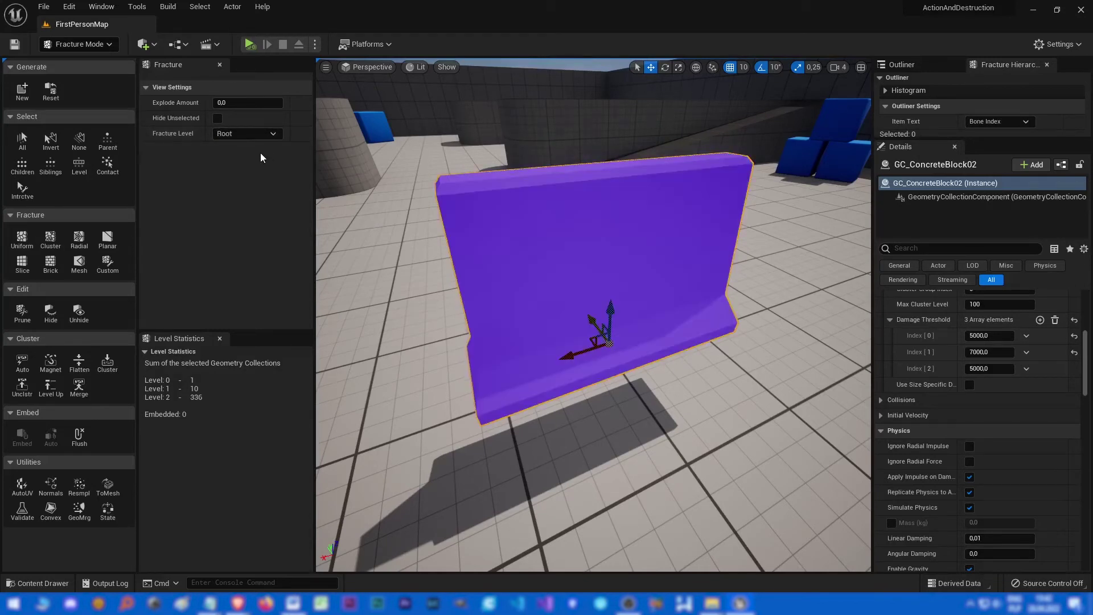
key(shift+s)
key(shift+s)
key(shift+w)
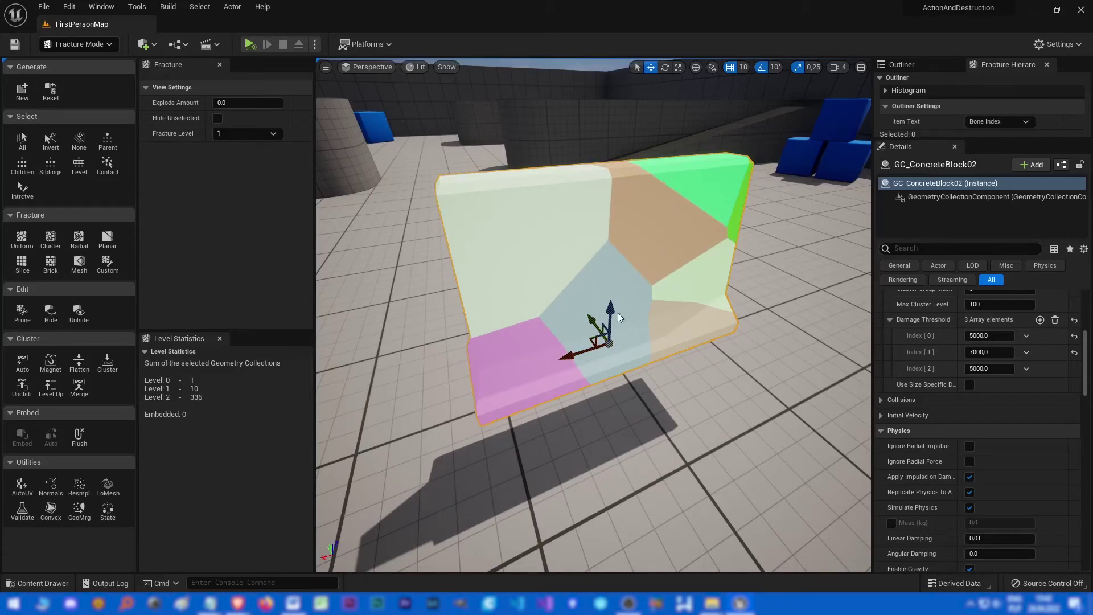
key(shift+s)
key(shift+w)
key(shift+s)
key(shift+w)
key(shift+s)
key(shift+w)
key(shift+w)
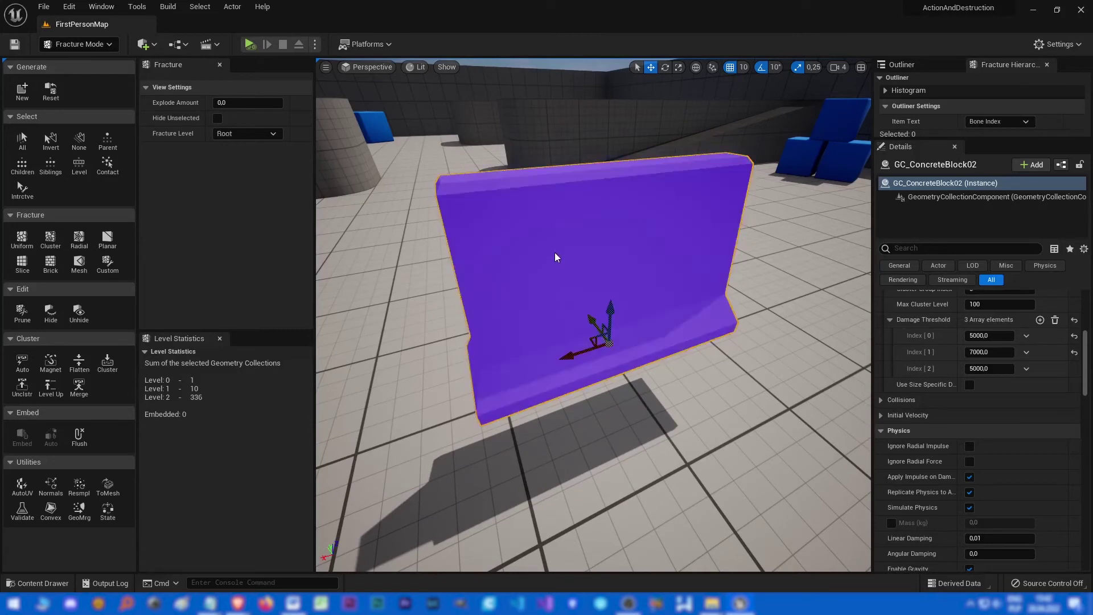
key(shift+s)
key(shift+s)
key(shift+w)
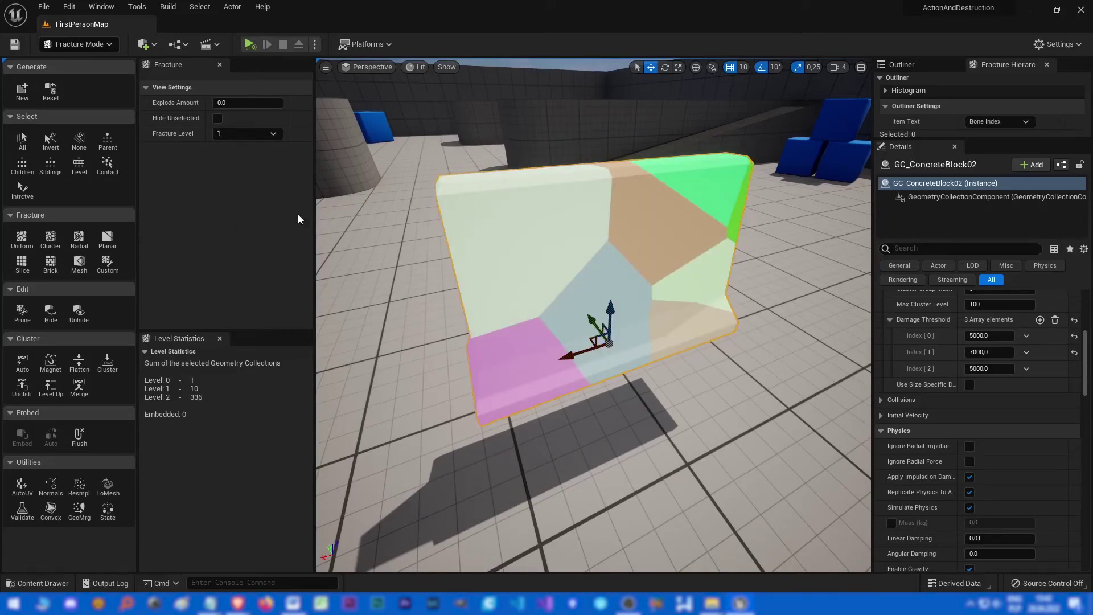
- Reset the geometry collection, fracture the whole block with Uniform Voronoi at 300 minimum and maximum sites, and select one resulting piece
click(51, 90)
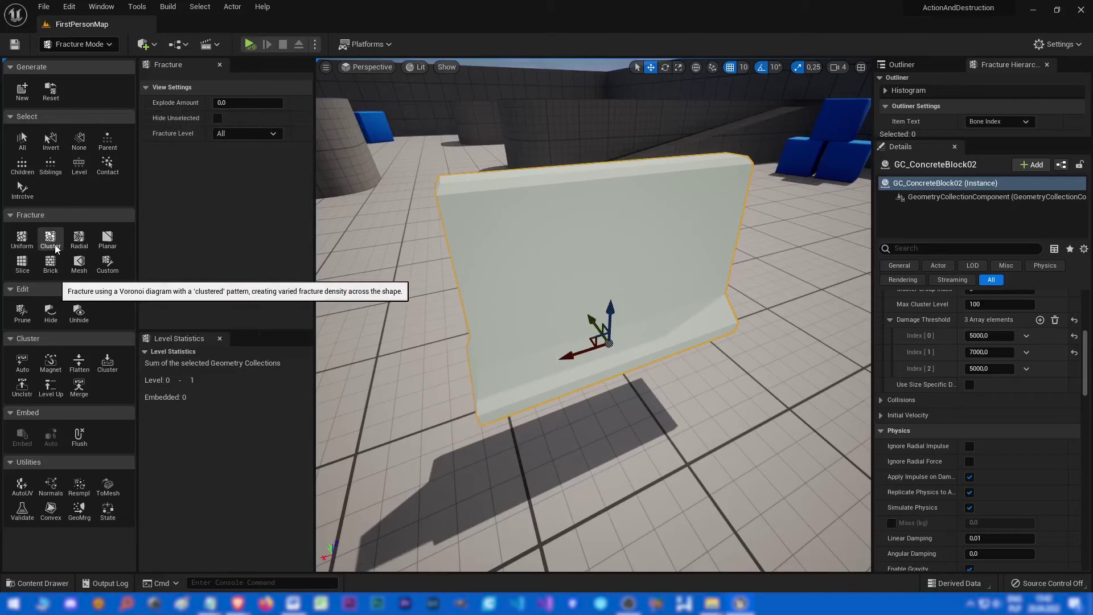
click(21, 239)
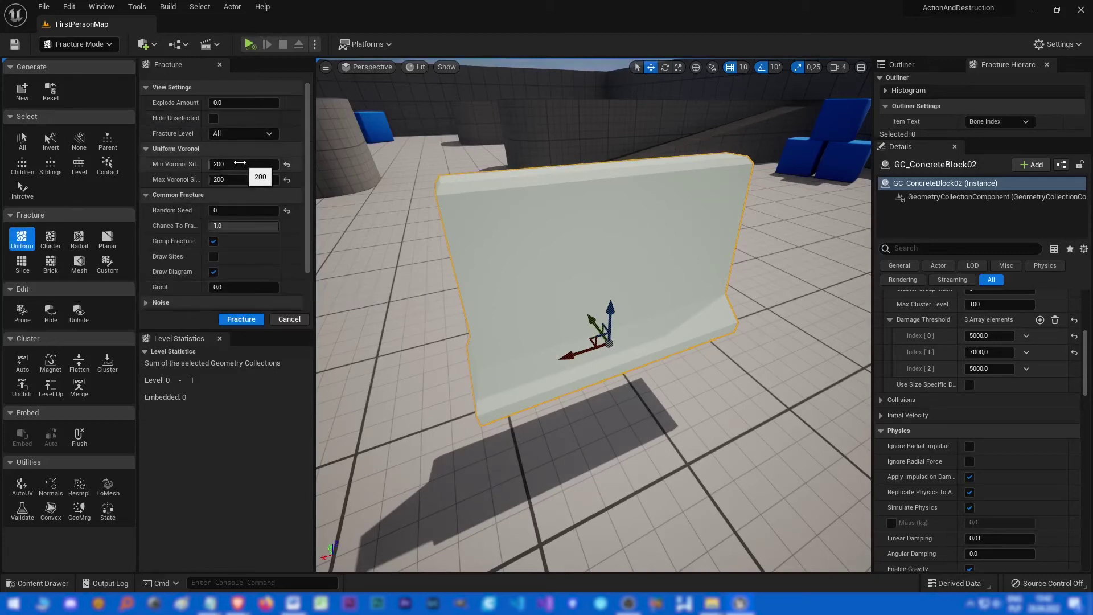
click(213, 164)
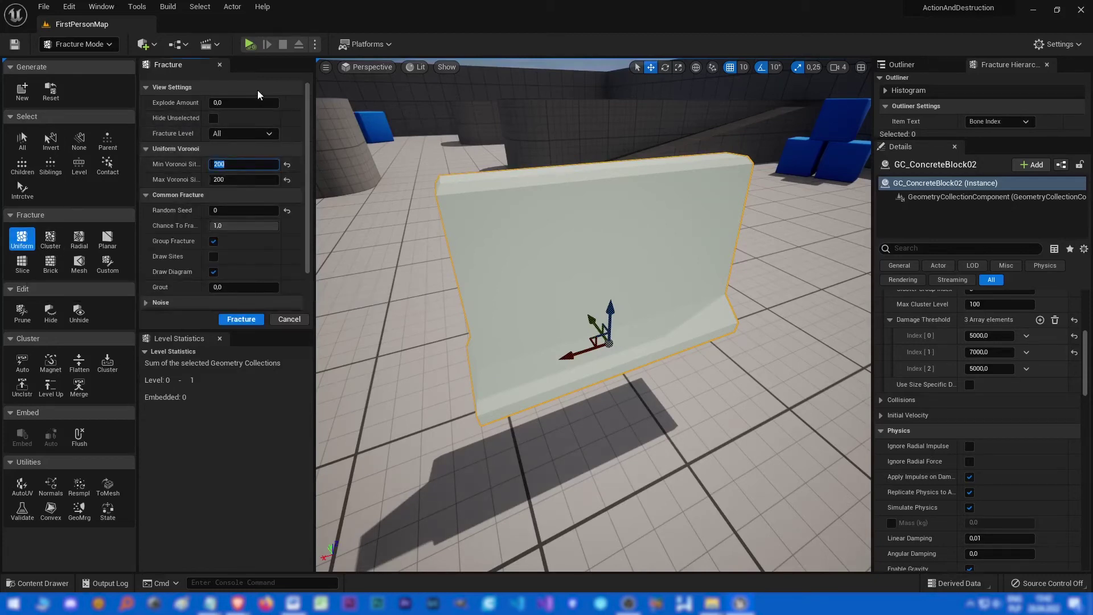
text(300)
key(Tab)
text(300)
key(Tab)
click(22, 140)
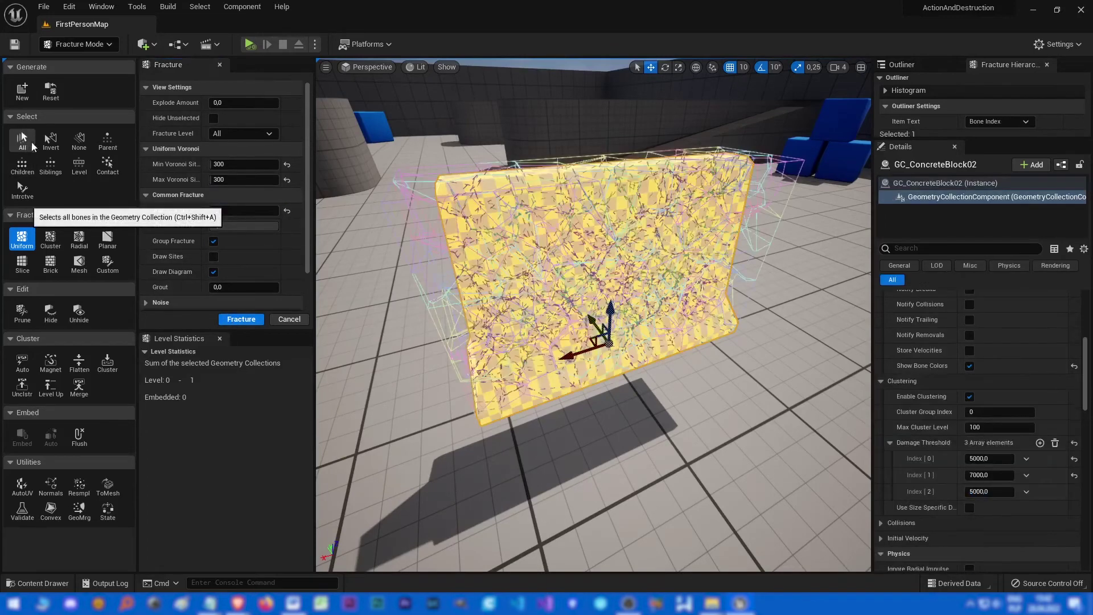
click(241, 320)
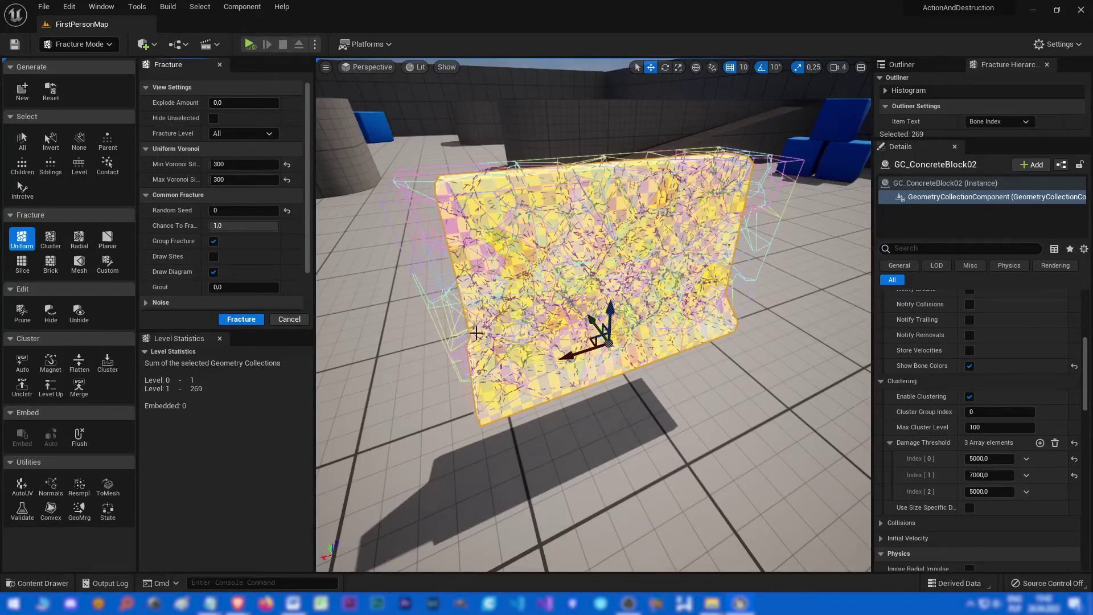
click(559, 264)
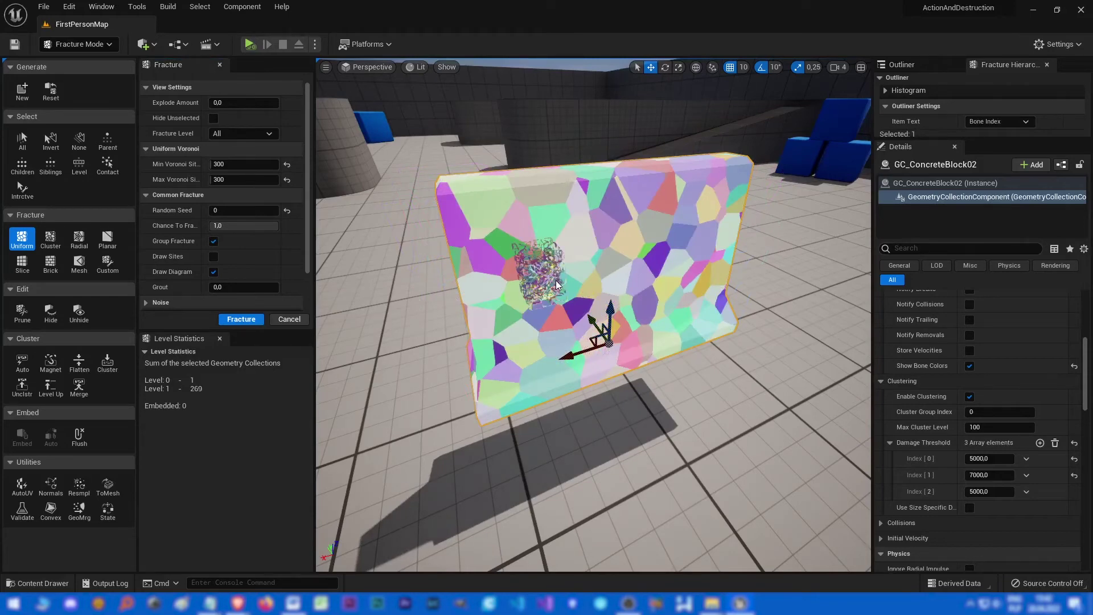
right_drag(611, 273, 619, 260)
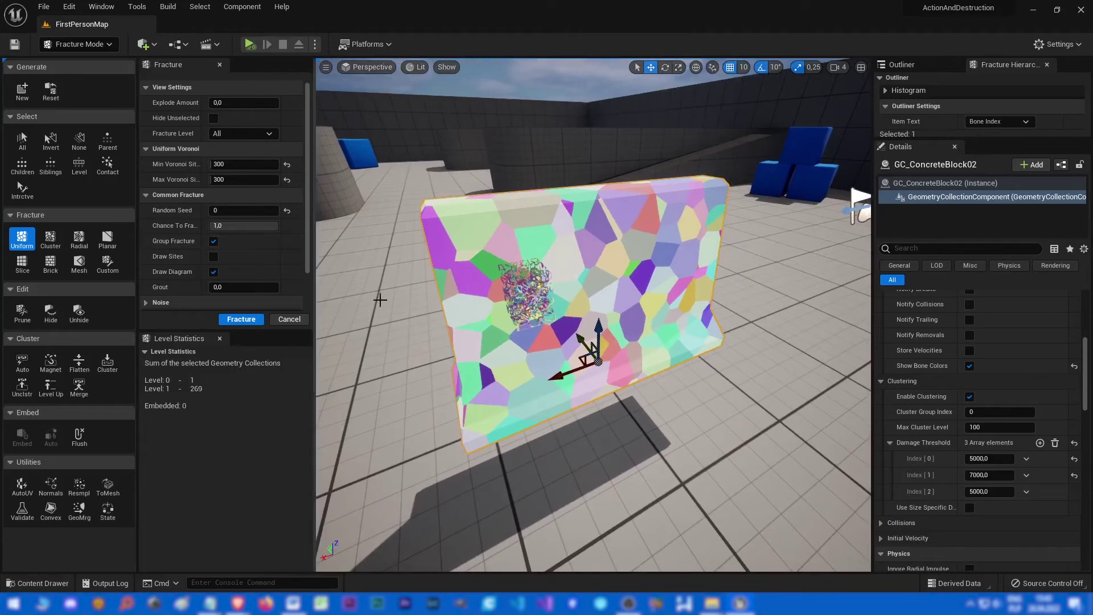
- Simulate the level twice to examine how the single-level 300-site fracture of the block breaks on impact
click(250, 44)
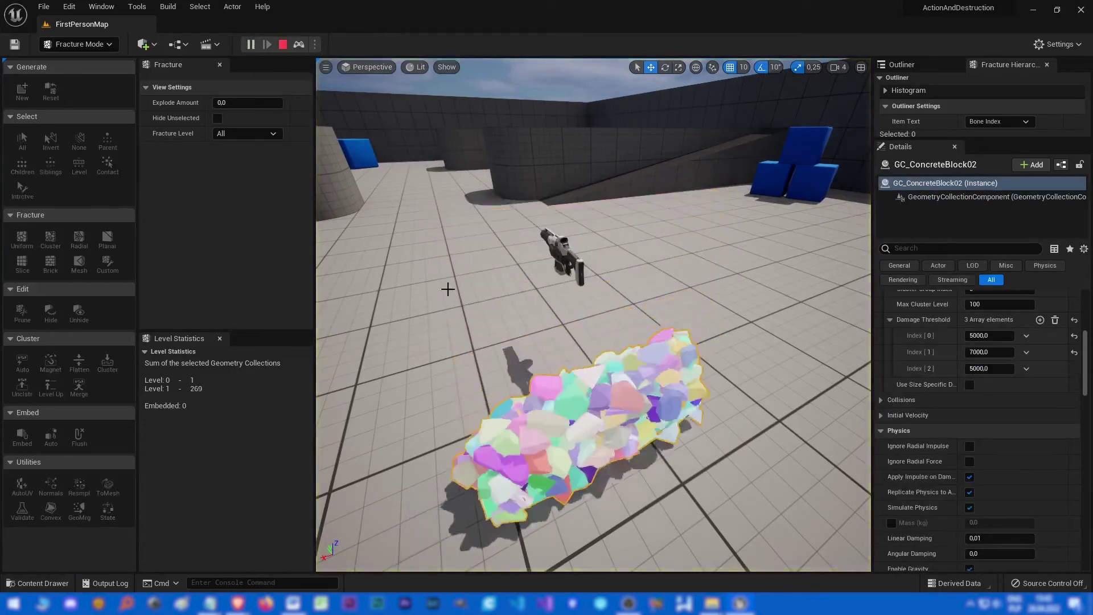
click(281, 47)
scroll(933, 380, up, 3)
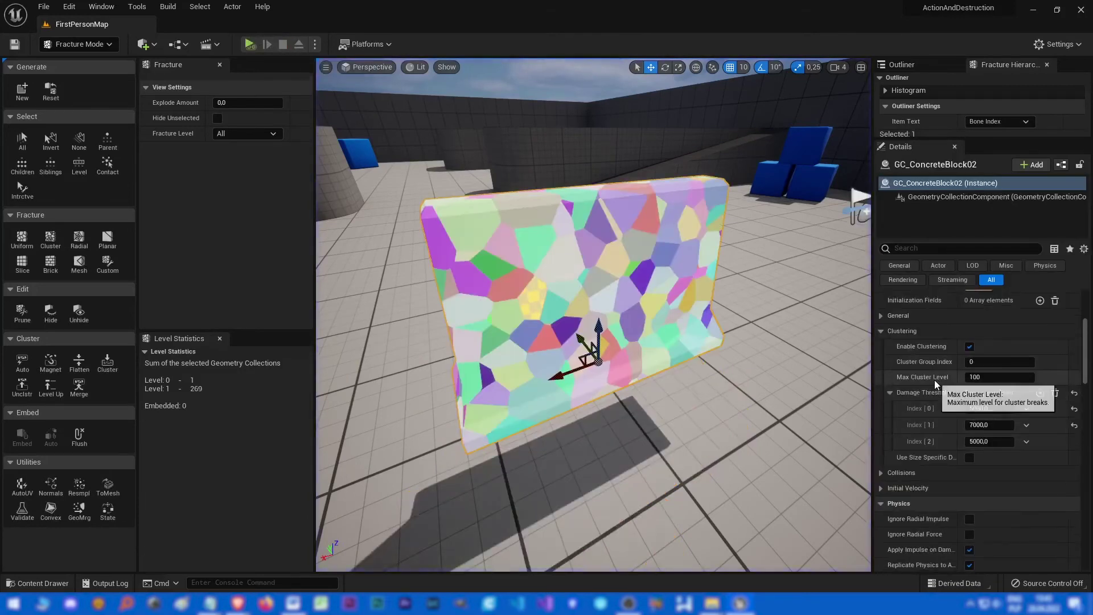
click(249, 44)
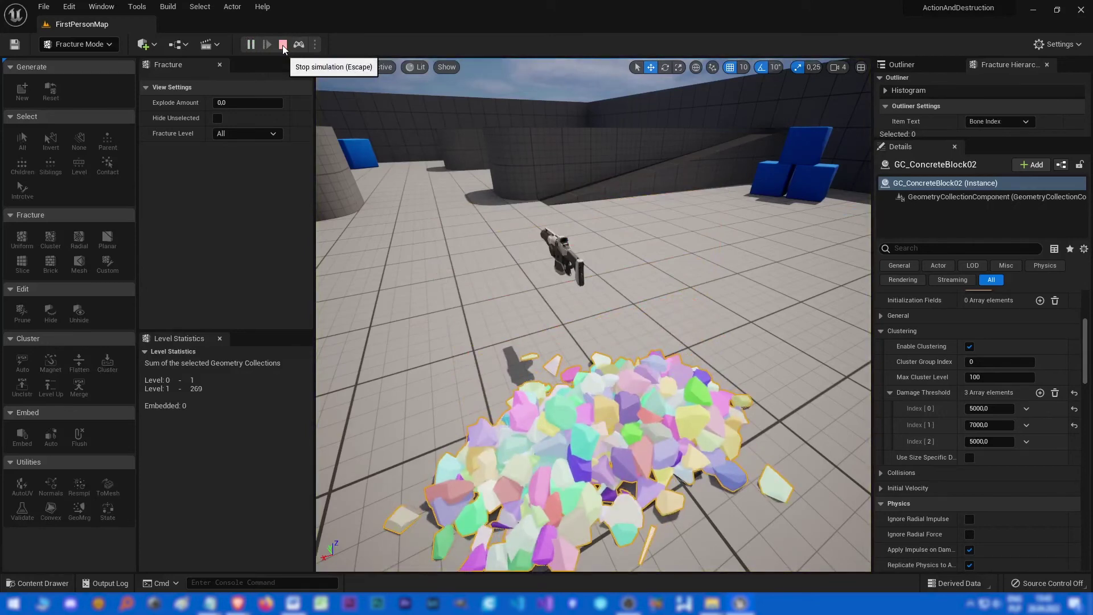
click(282, 45)
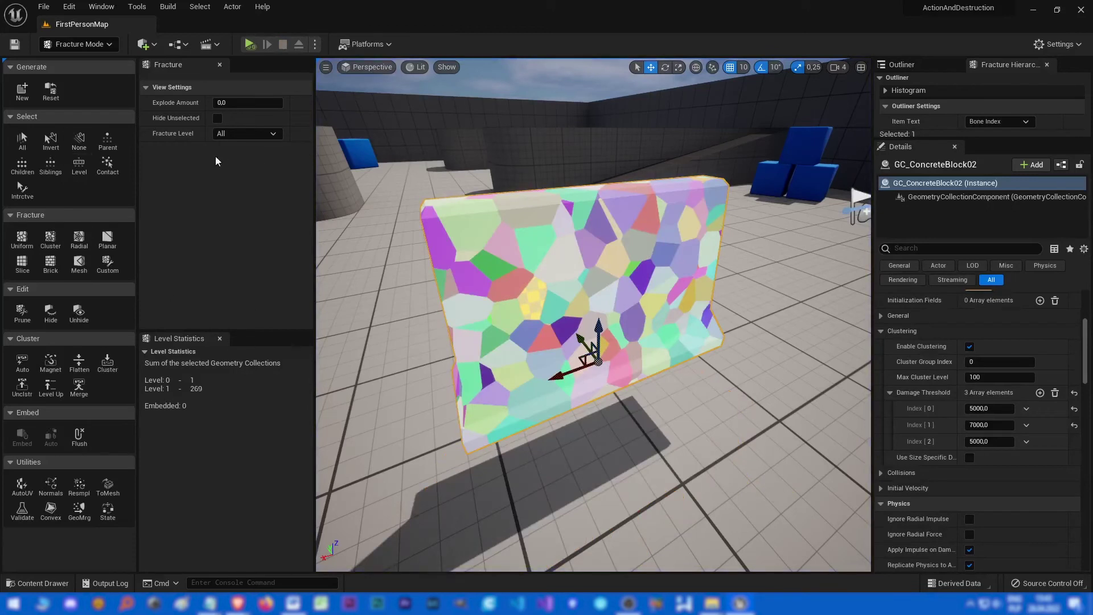
- Auto-cluster all of the block's fractured pieces with 10 cluster sites
click(22, 365)
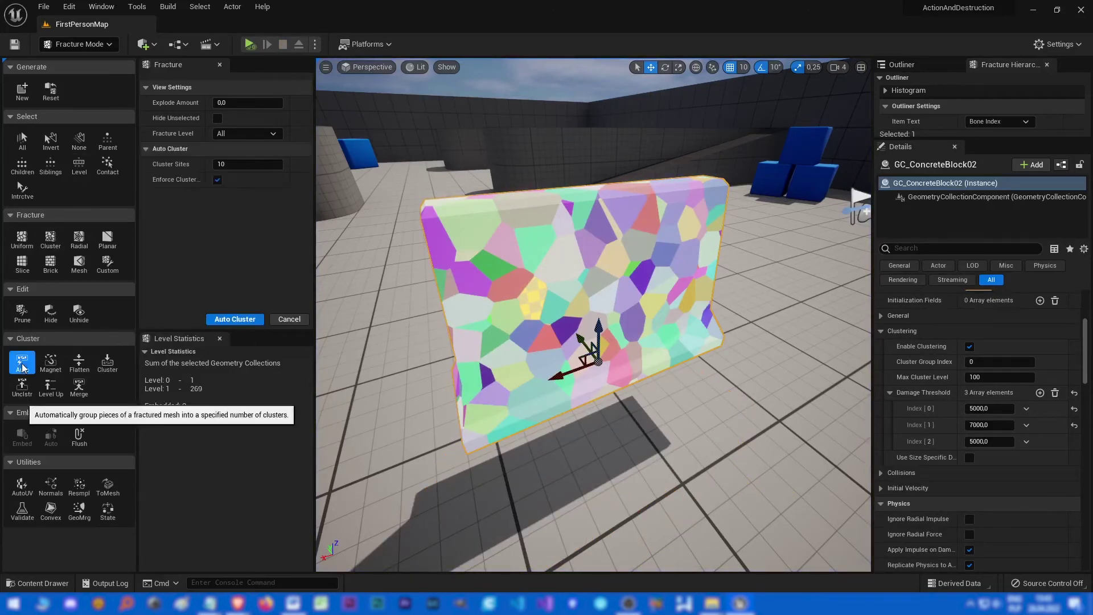
click(258, 164)
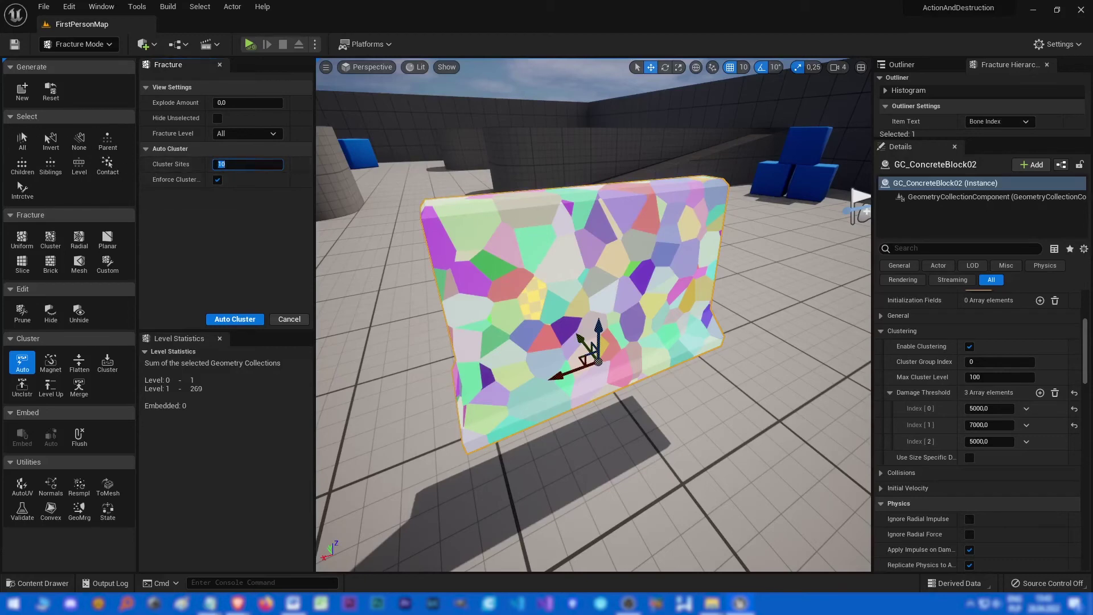
click(23, 138)
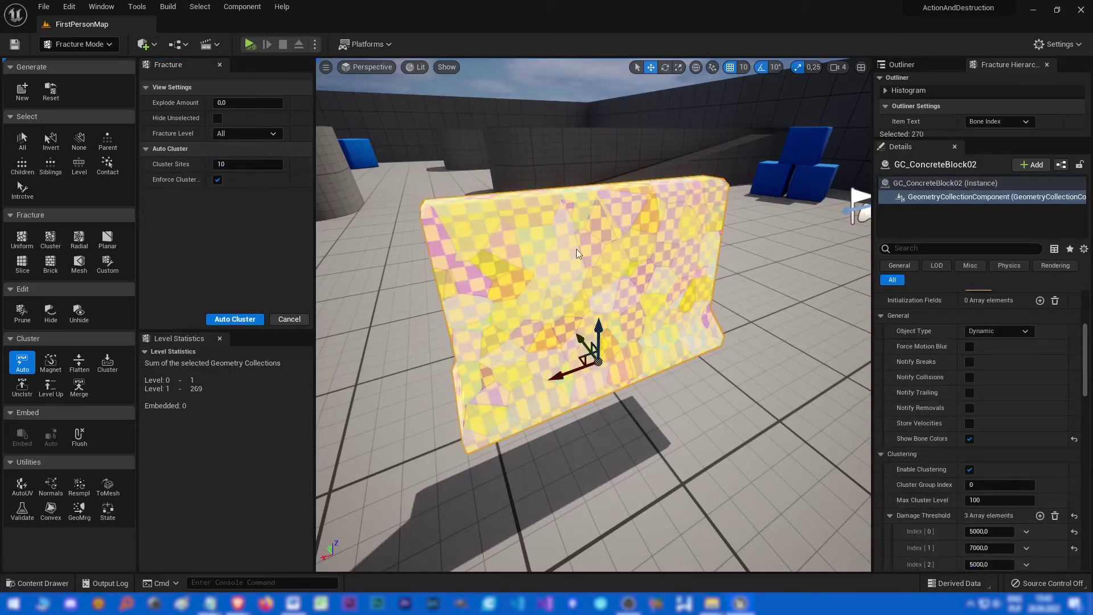
click(238, 320)
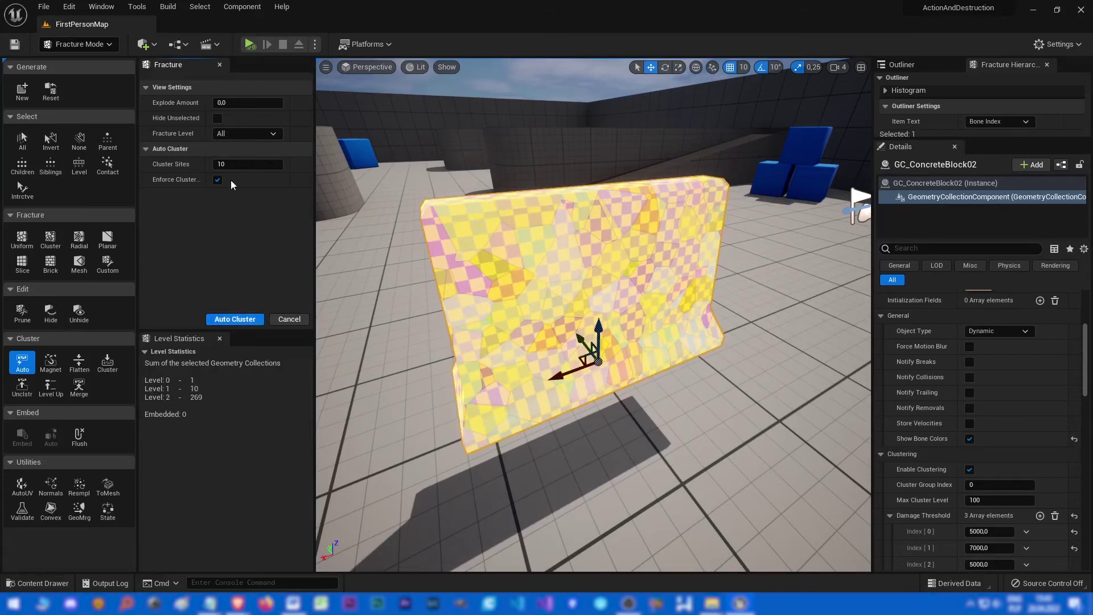
- Close the Auto Cluster tool, display only fracture Level 1 of the block and clear the piece selection
click(224, 134)
click(237, 140)
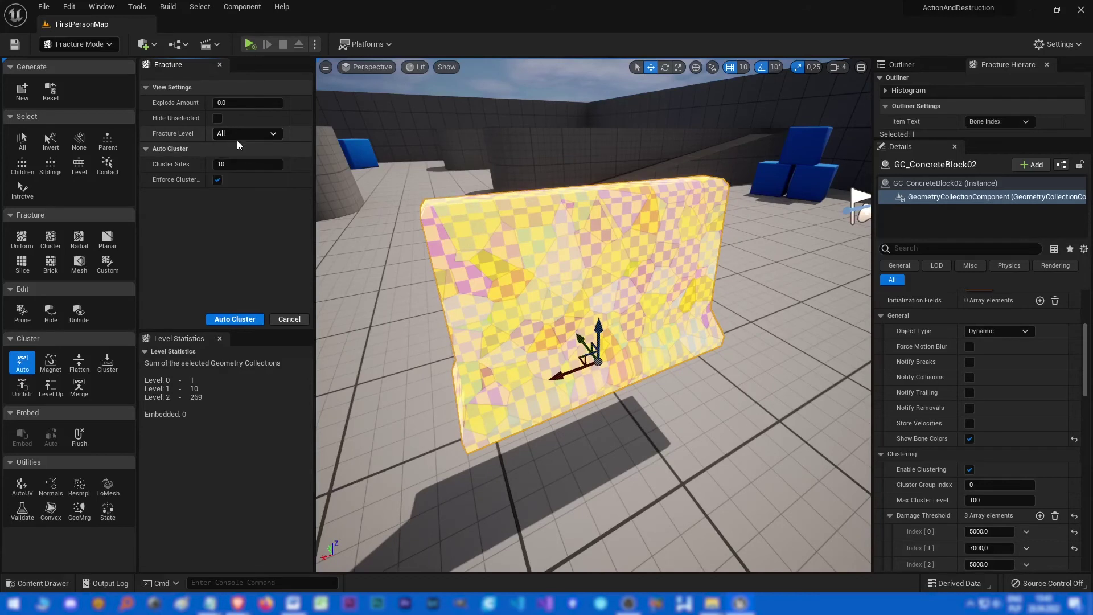
click(234, 134)
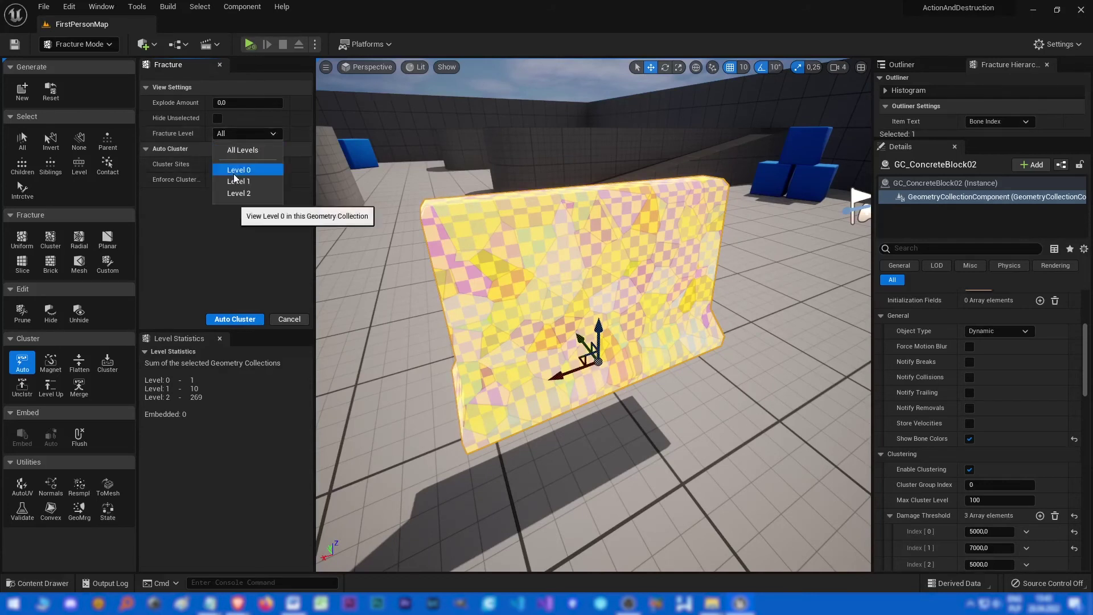
click(232, 149)
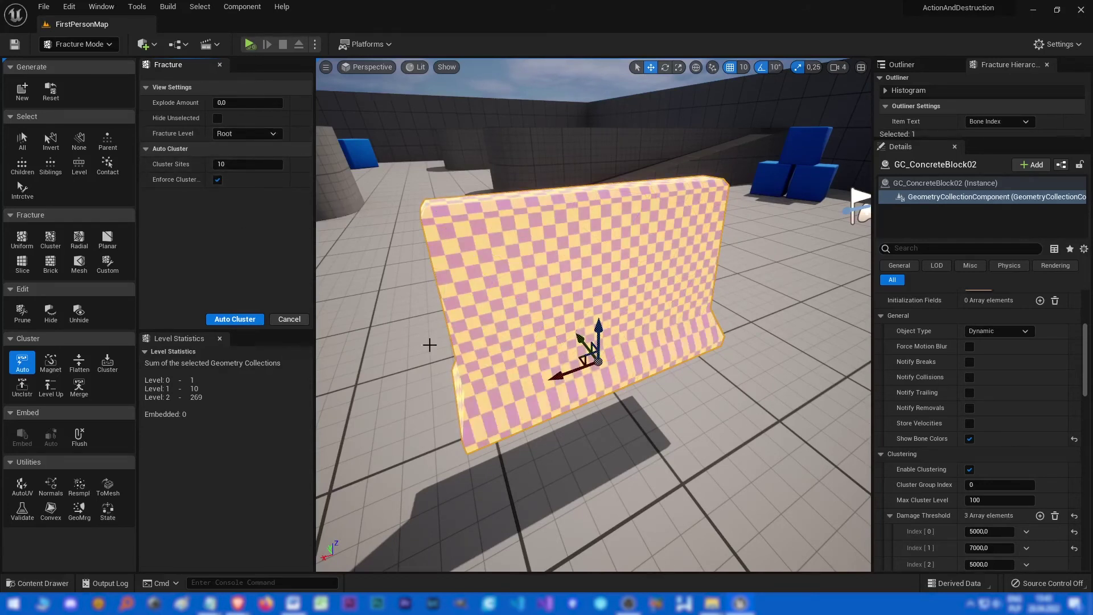
click(299, 319)
click(230, 137)
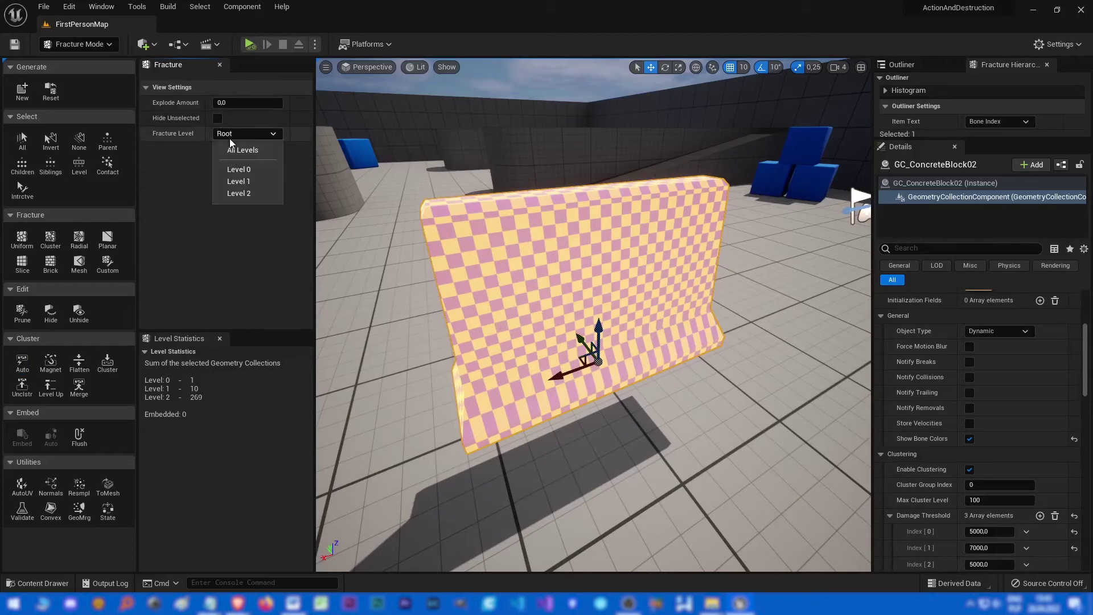
click(241, 181)
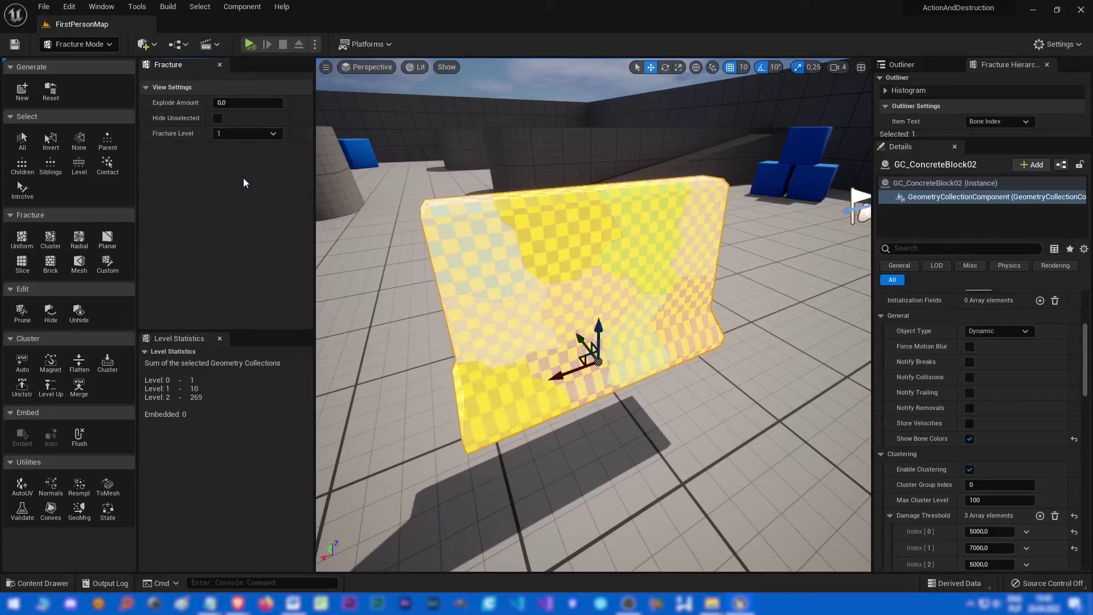
click(79, 140)
- Compare the block's fracture levels by viewing Level 2, Level 1 and Level 0, returning to Level 1
click(244, 133)
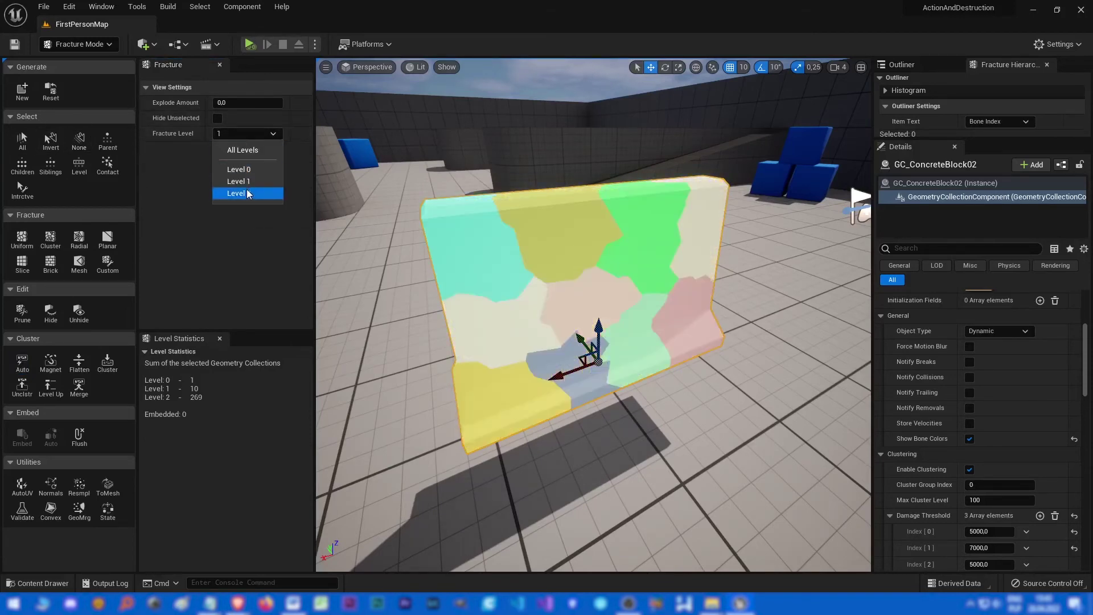
click(242, 193)
click(245, 136)
click(241, 181)
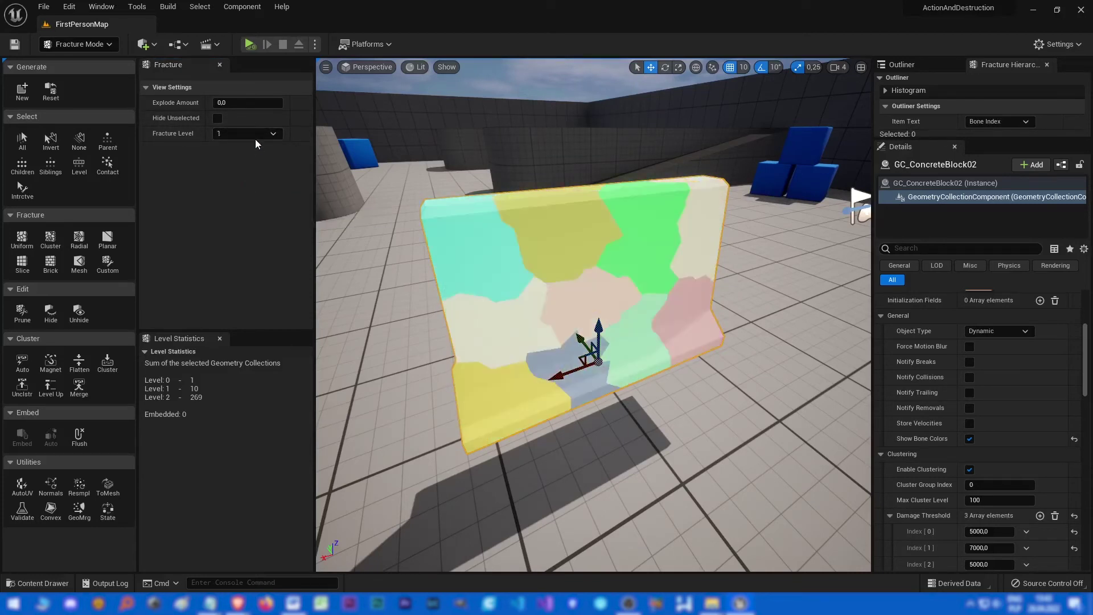
click(248, 136)
click(244, 170)
click(245, 137)
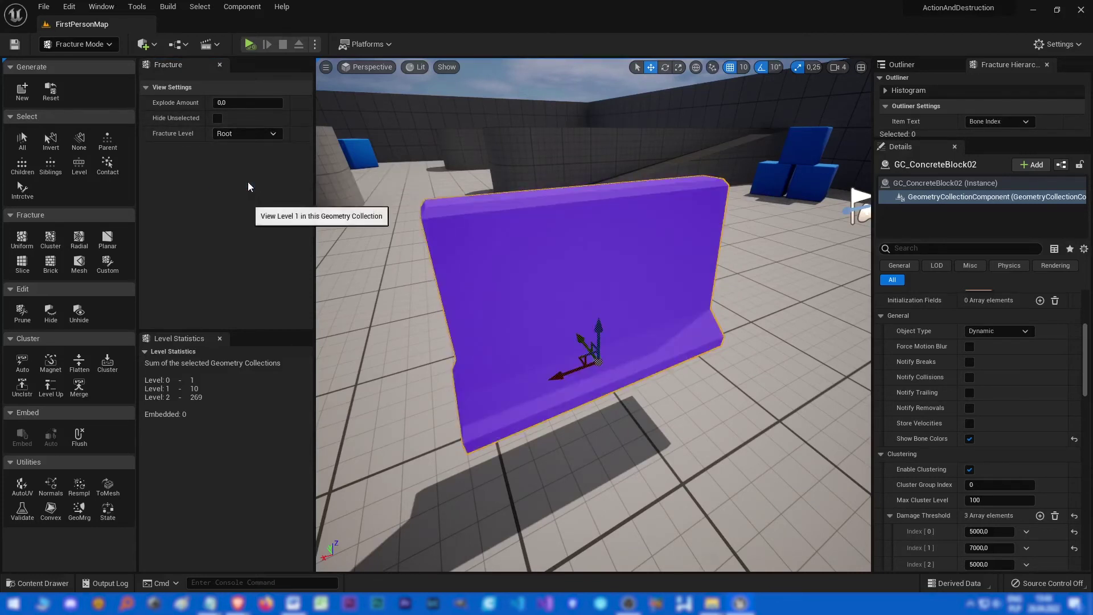
click(247, 183)
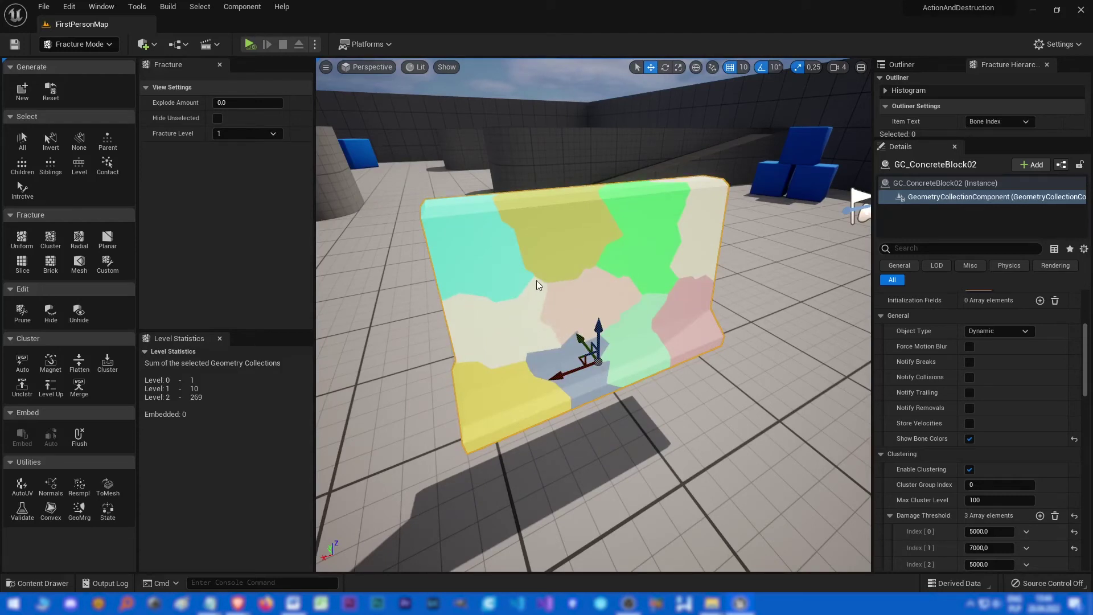
- Alternate the fracture view between Level 2 and Level 1 to compare small pieces with their clusters, finishing on Level 0
click(245, 133)
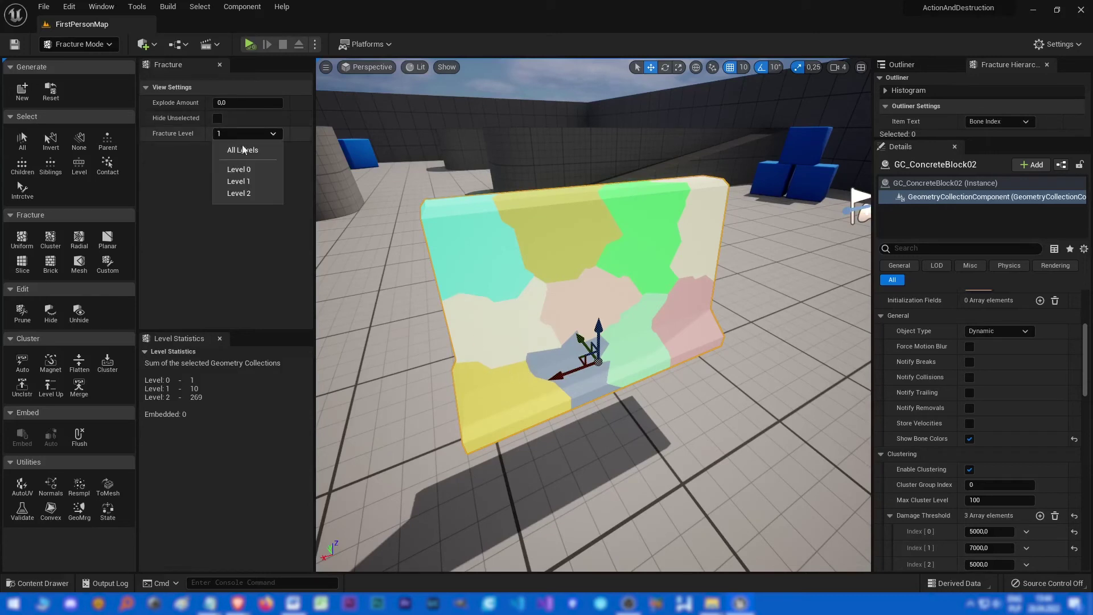
click(242, 195)
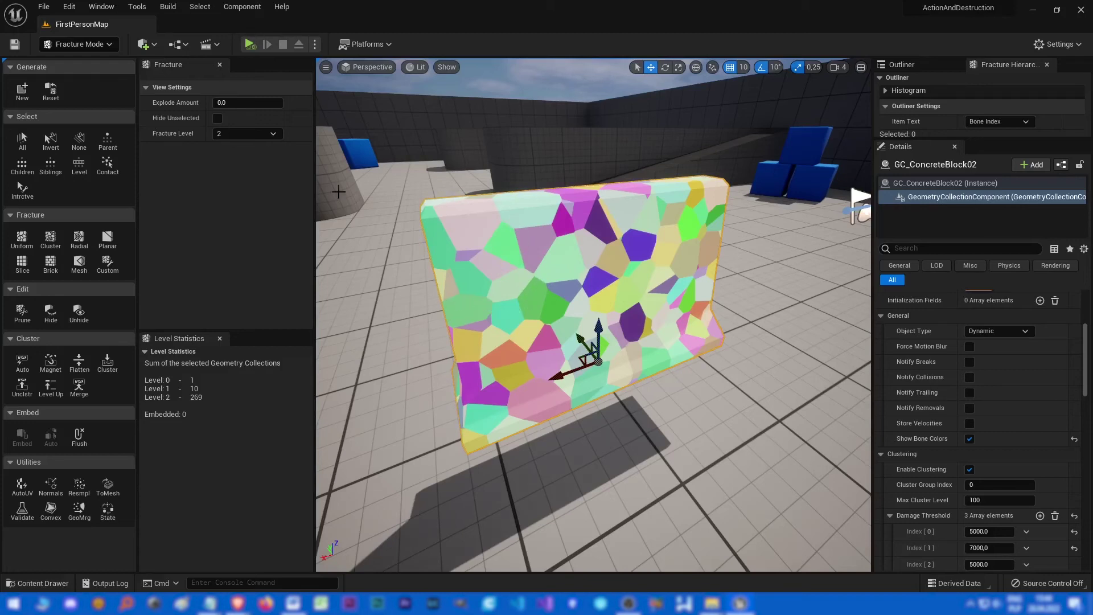
click(259, 133)
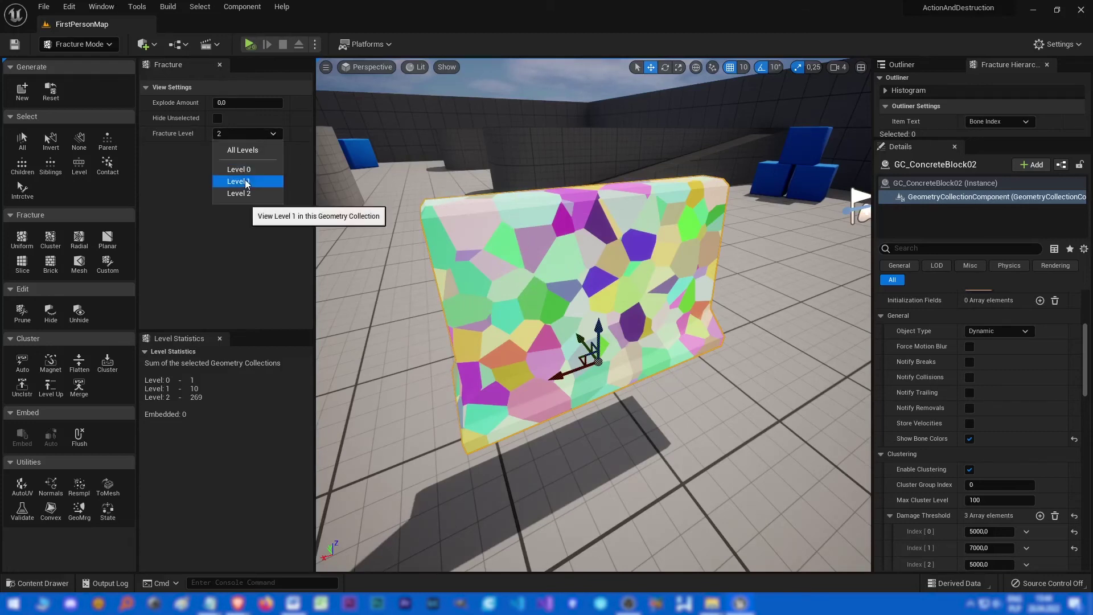
click(246, 182)
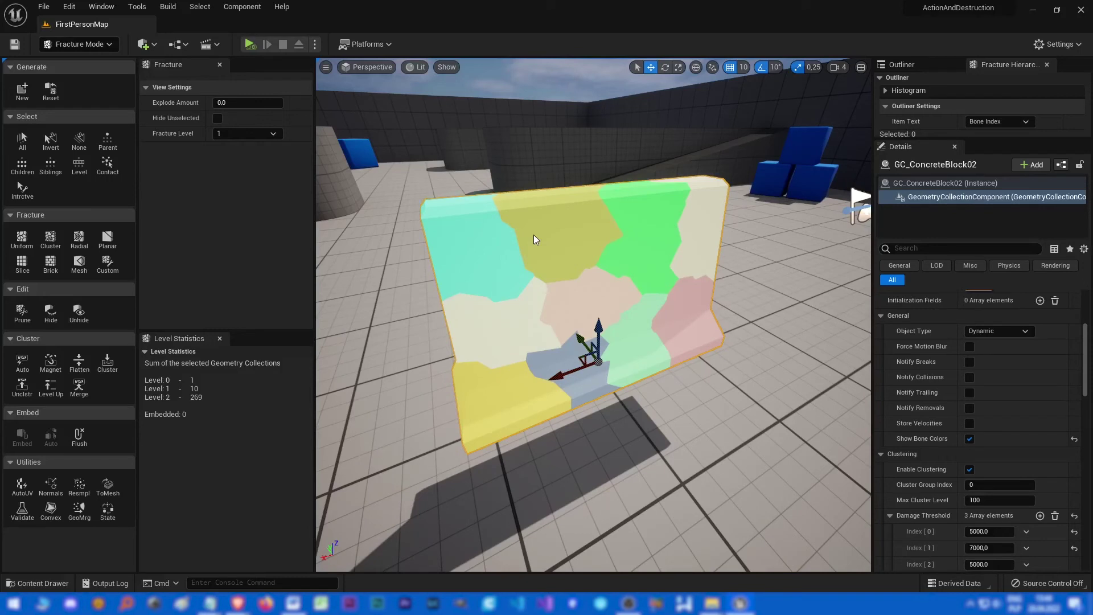
click(250, 133)
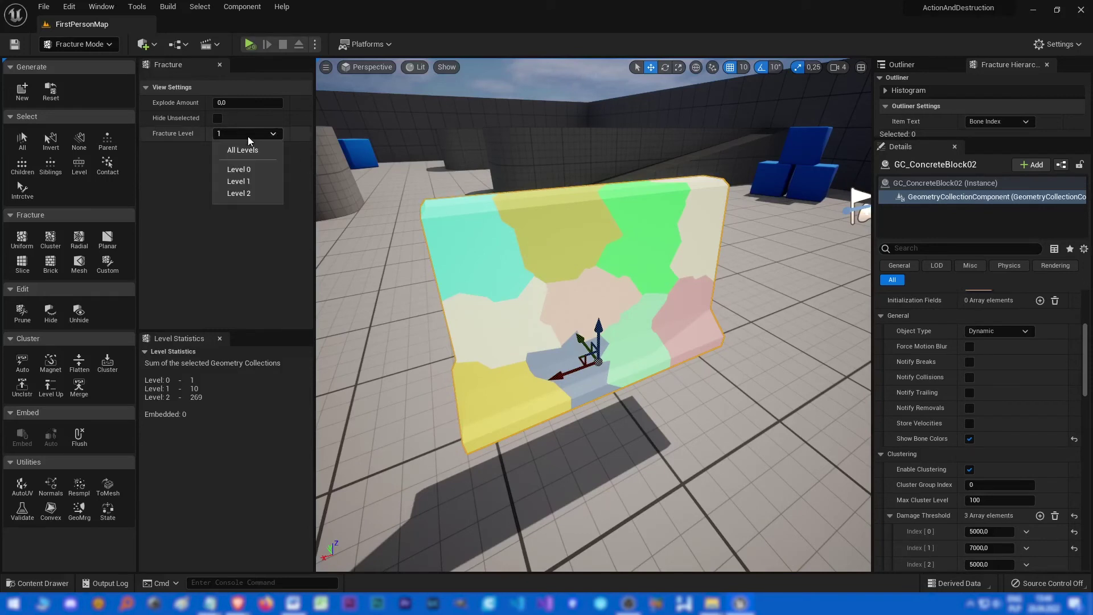
click(246, 192)
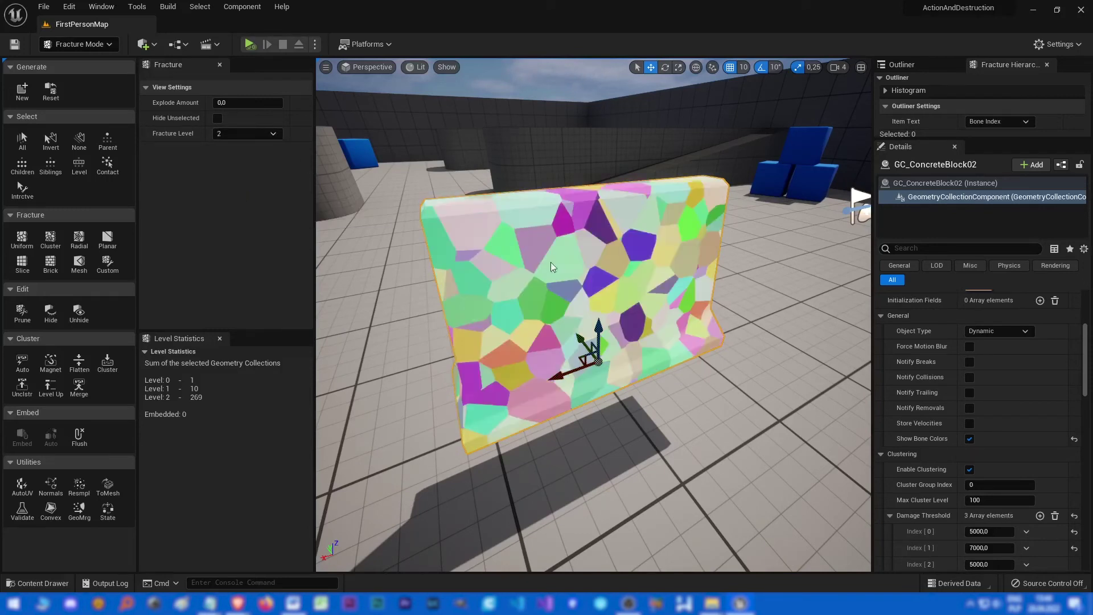
click(237, 136)
click(251, 178)
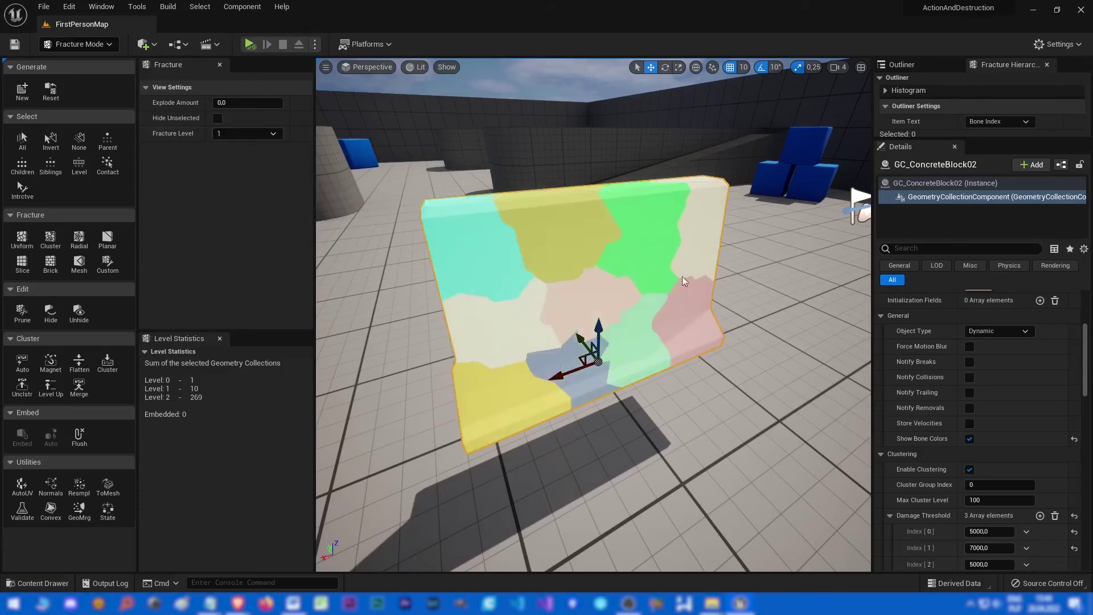
click(250, 139)
click(248, 164)
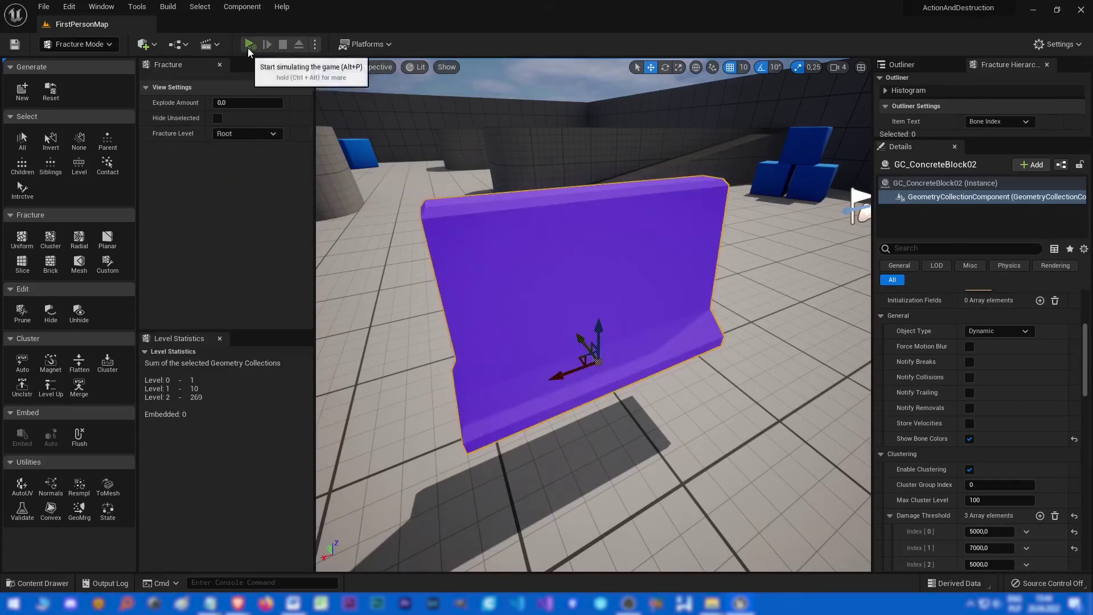
- Simulate the level to examine how the auto-clustered block breaks apart on the floor
click(247, 47)
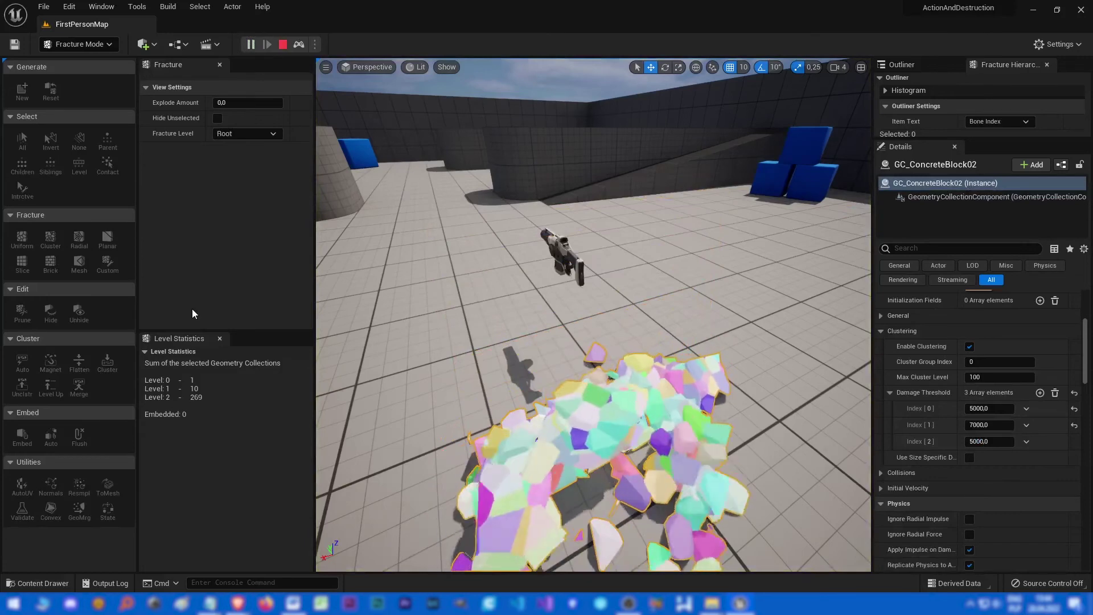
click(705, 357)
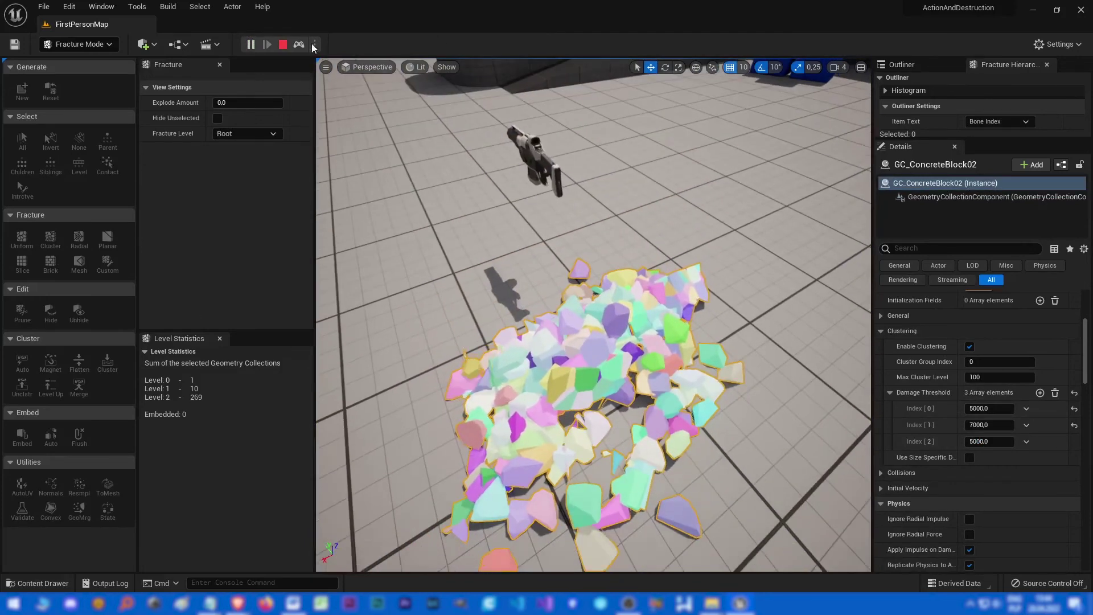
click(283, 44)
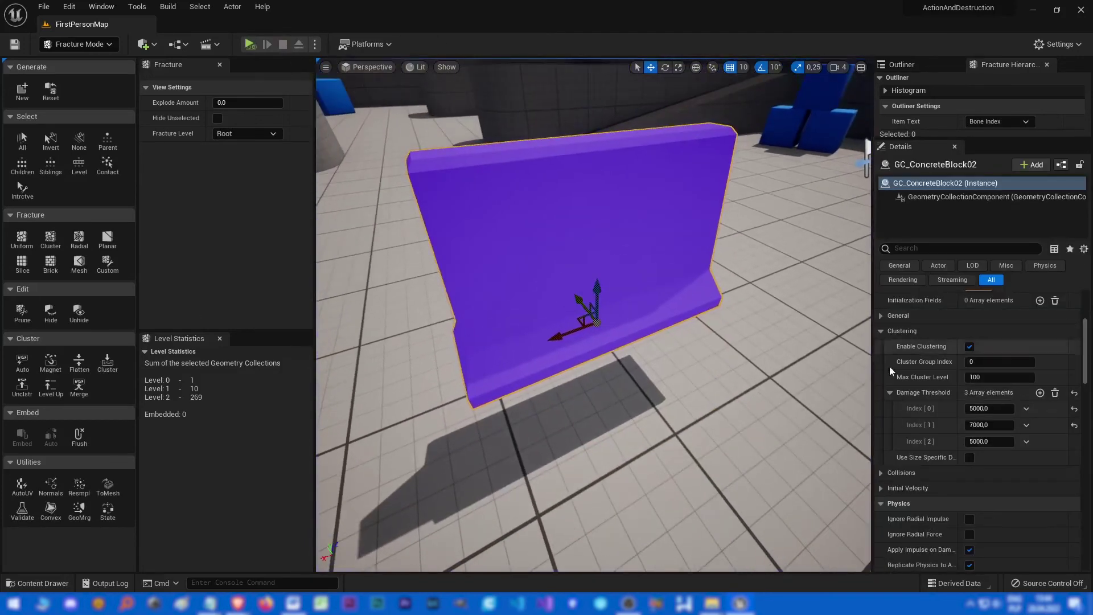
- Collapse the block's Clustering settings, expand its General settings and turn off Show Bone Colors
scroll(927, 381, down, 2)
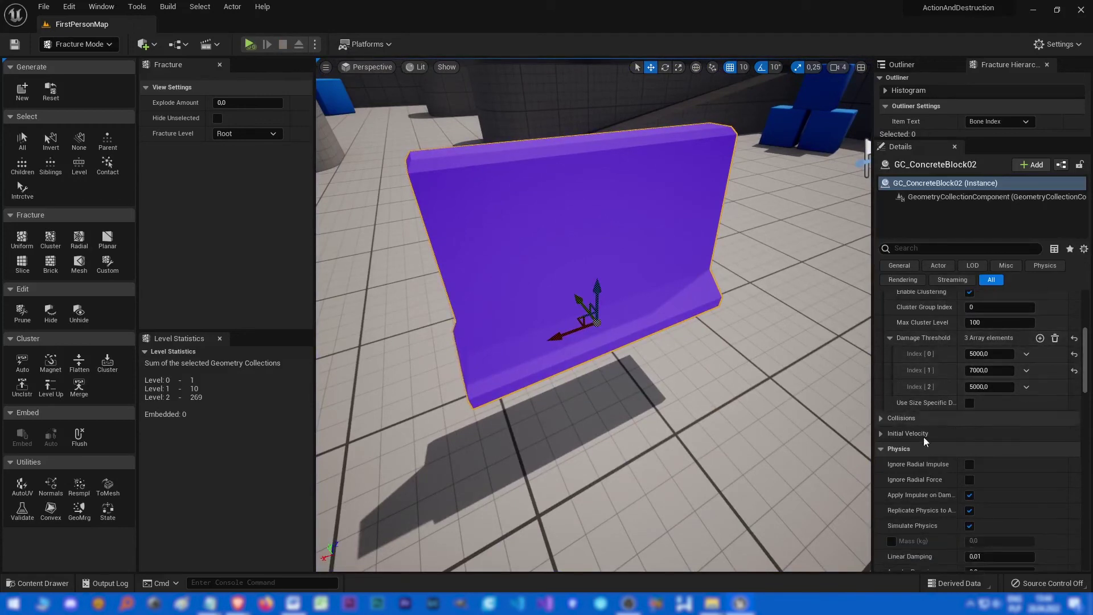
scroll(920, 397, up, 2)
scroll(917, 348, up, 3)
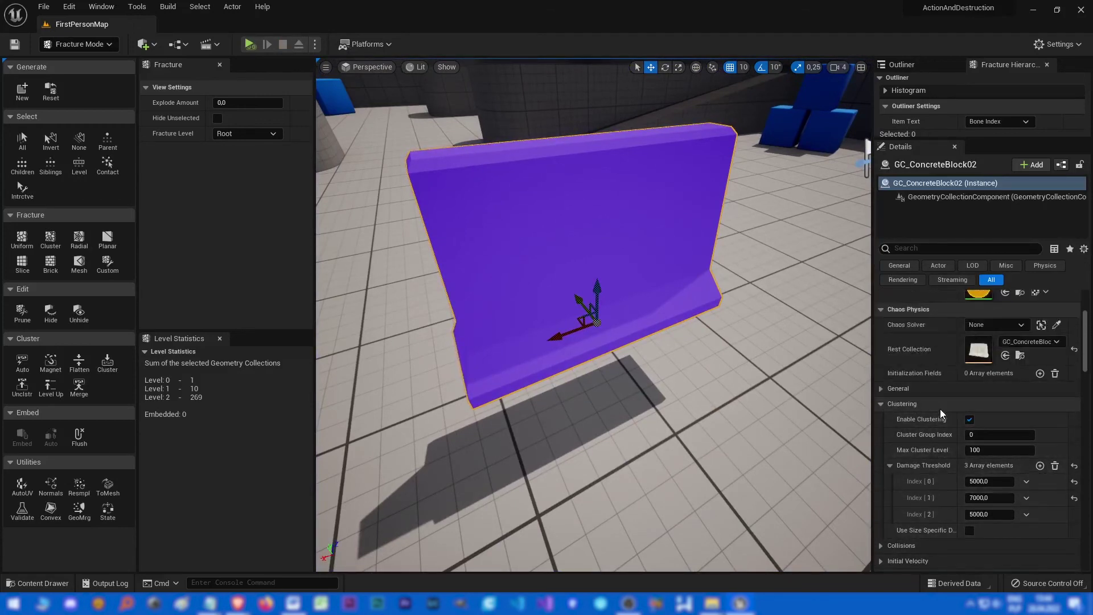
click(887, 403)
click(882, 389)
scroll(906, 370, down, 3)
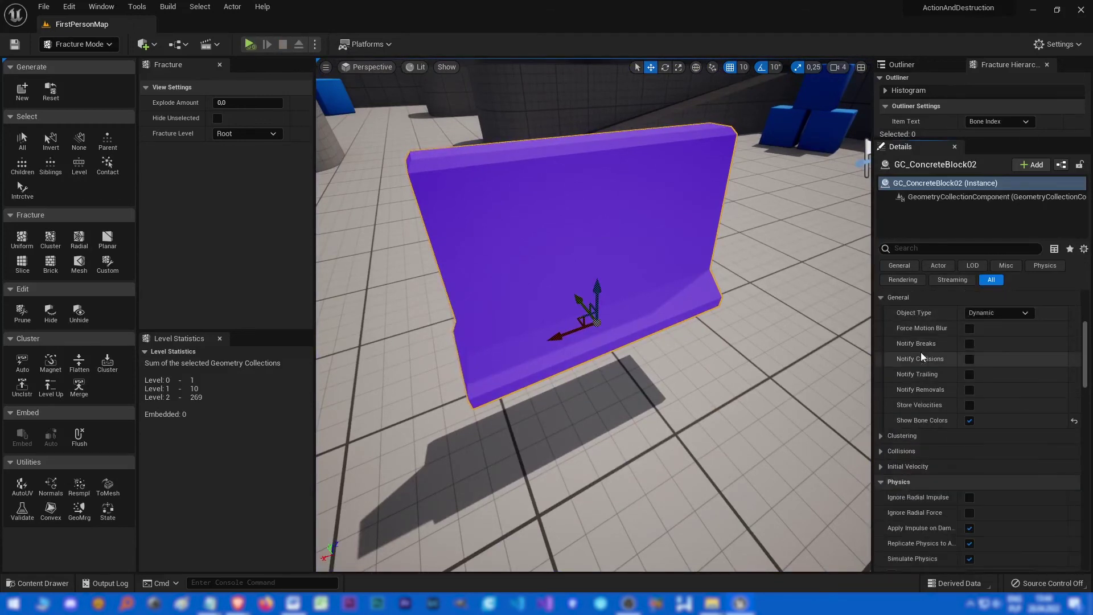
click(970, 422)
click(969, 422)
click(970, 421)
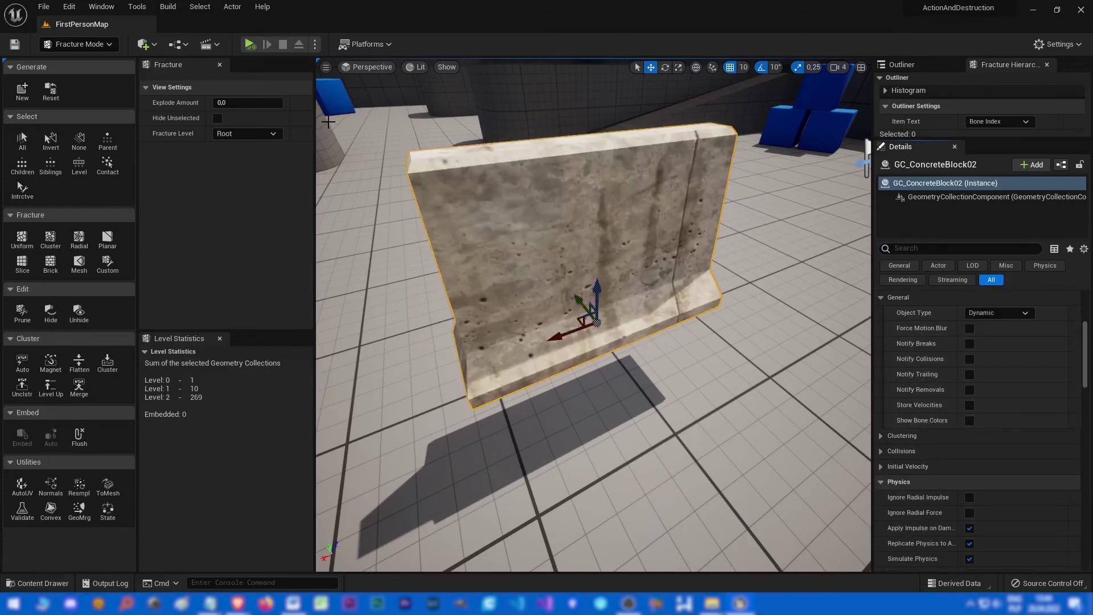
- Simulate the block's break with its concrete material displayed, and switch the editor to Select Mode
click(249, 44)
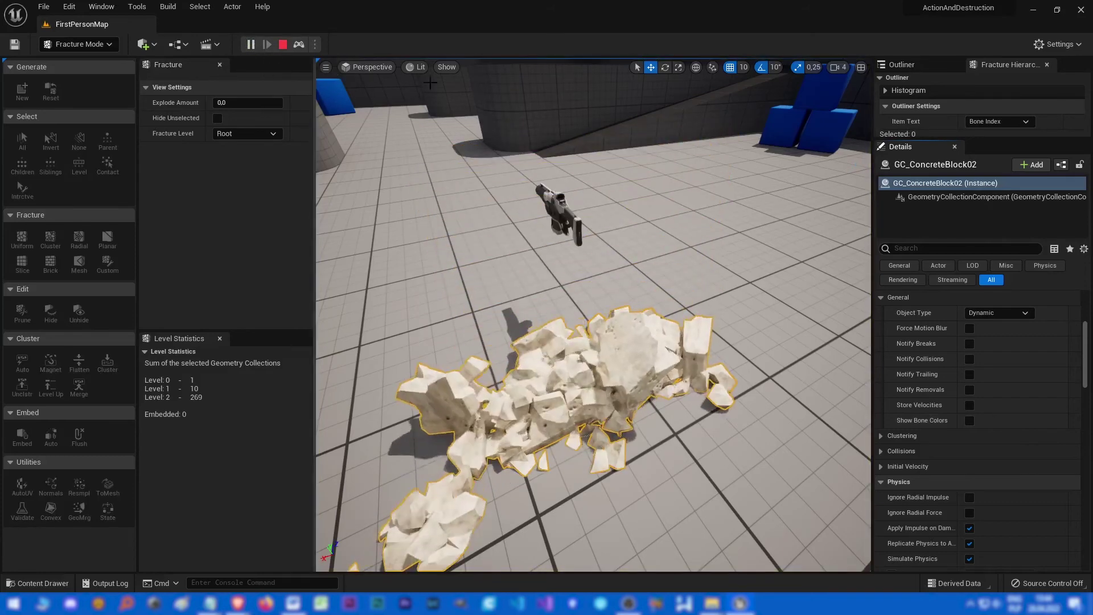
click(283, 44)
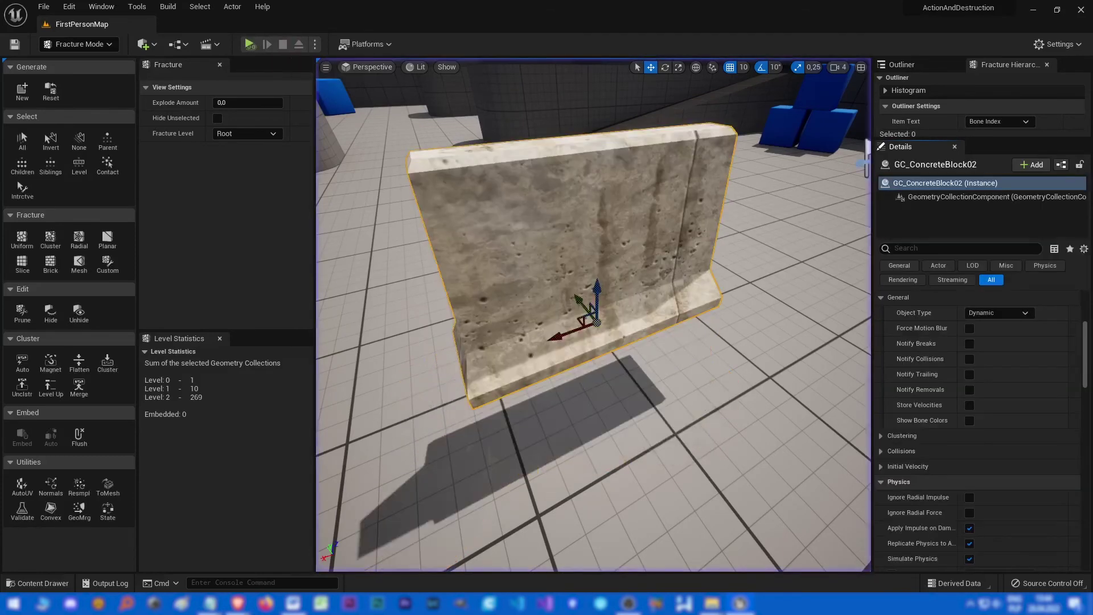
click(80, 45)
click(88, 60)
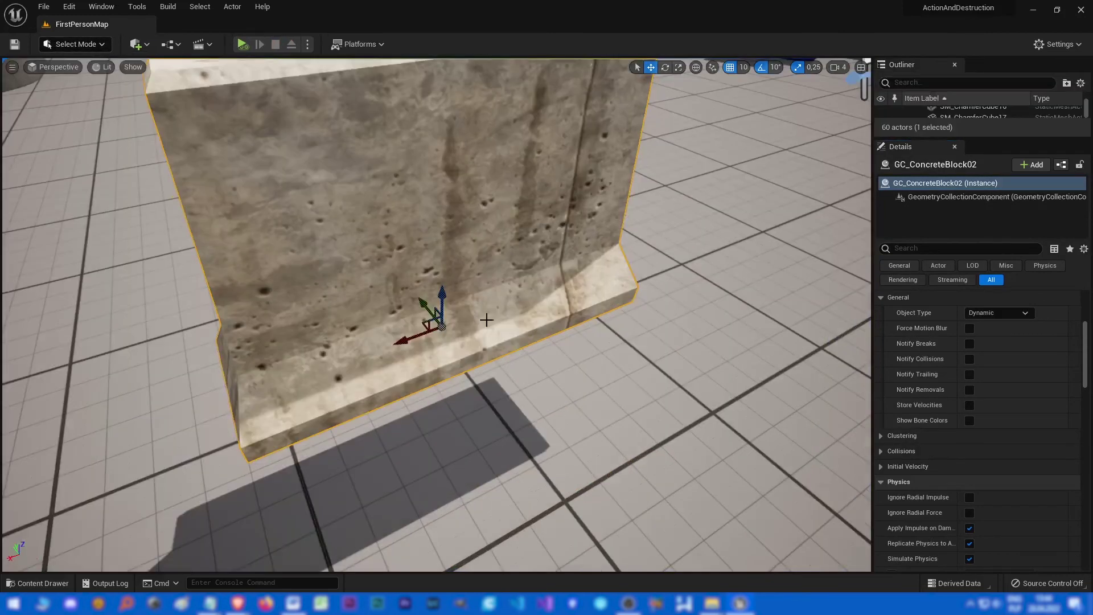
- Review the geometry collection's material elements and simulate the level to examine the broken block's surfaces
key(s)
right_drag(487, 320, 495, 238)
key(w)
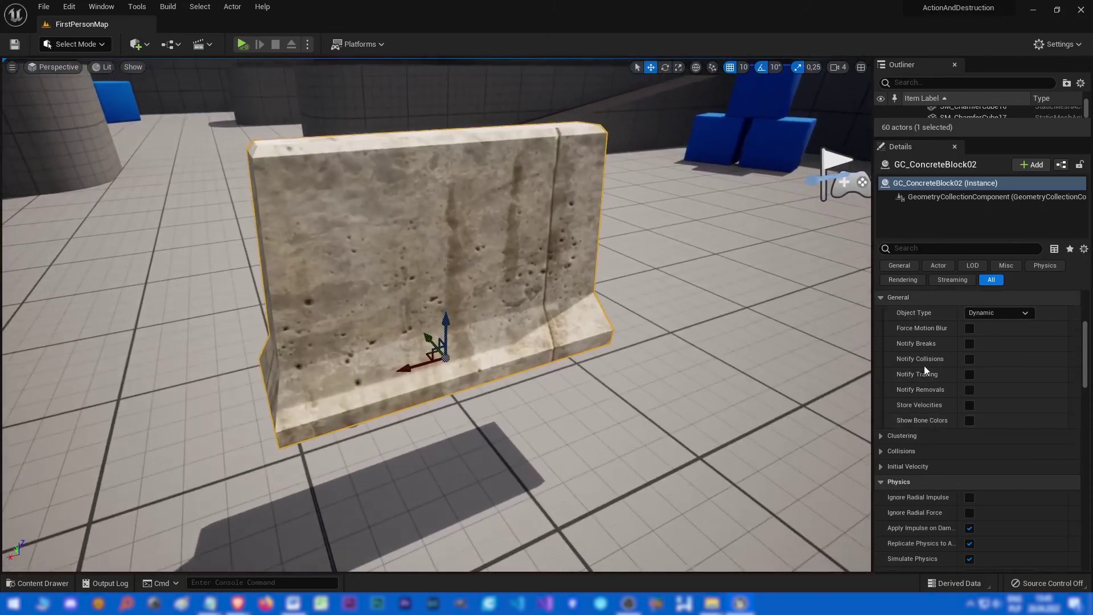
scroll(924, 370, up, 5)
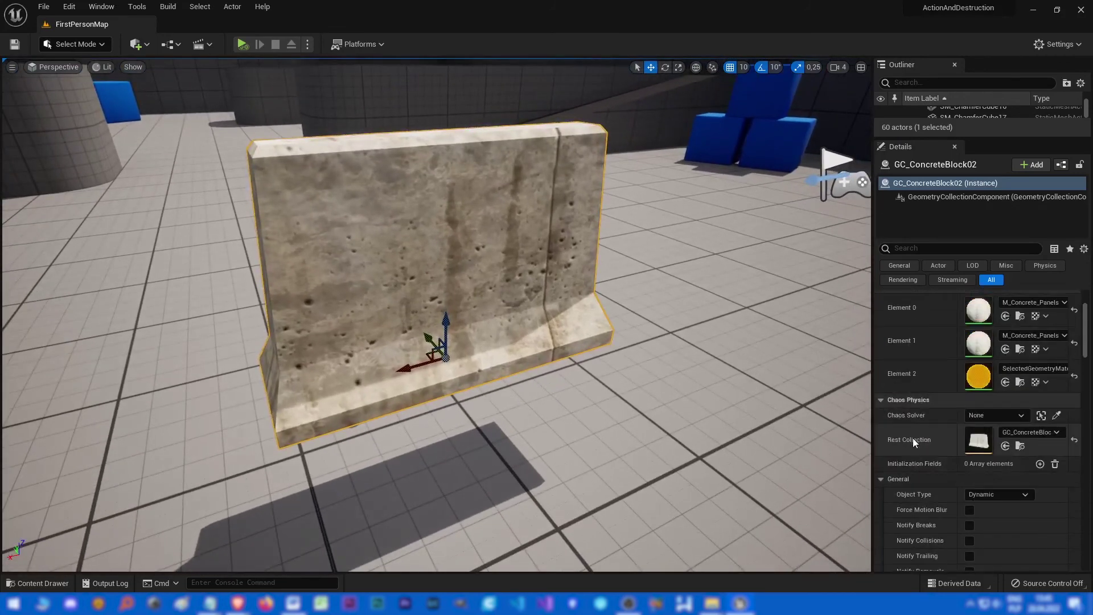
right_drag(510, 294, 510, 293)
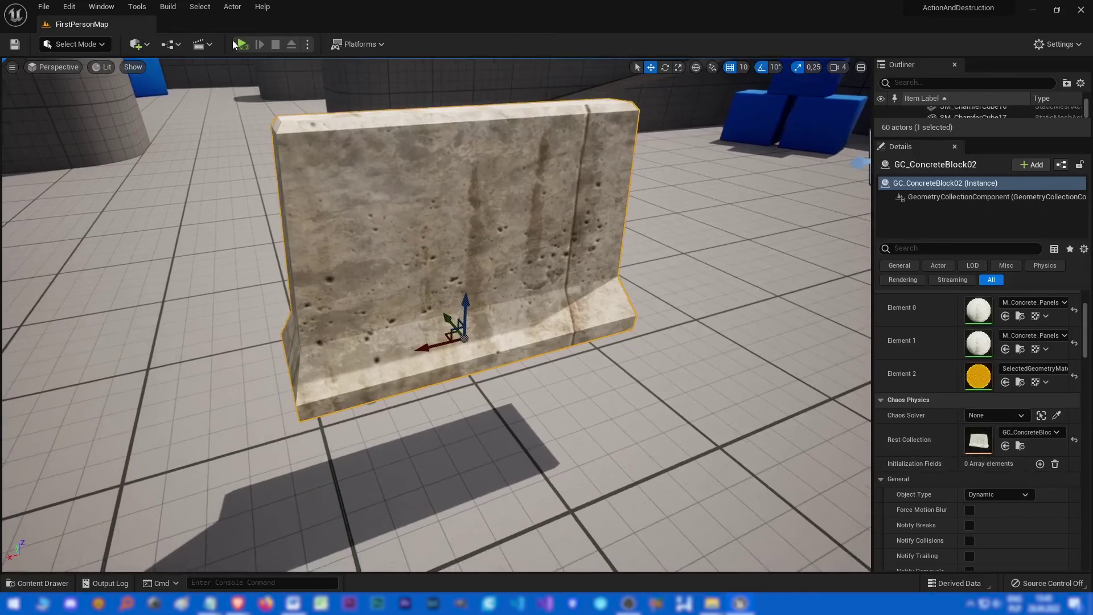
click(235, 45)
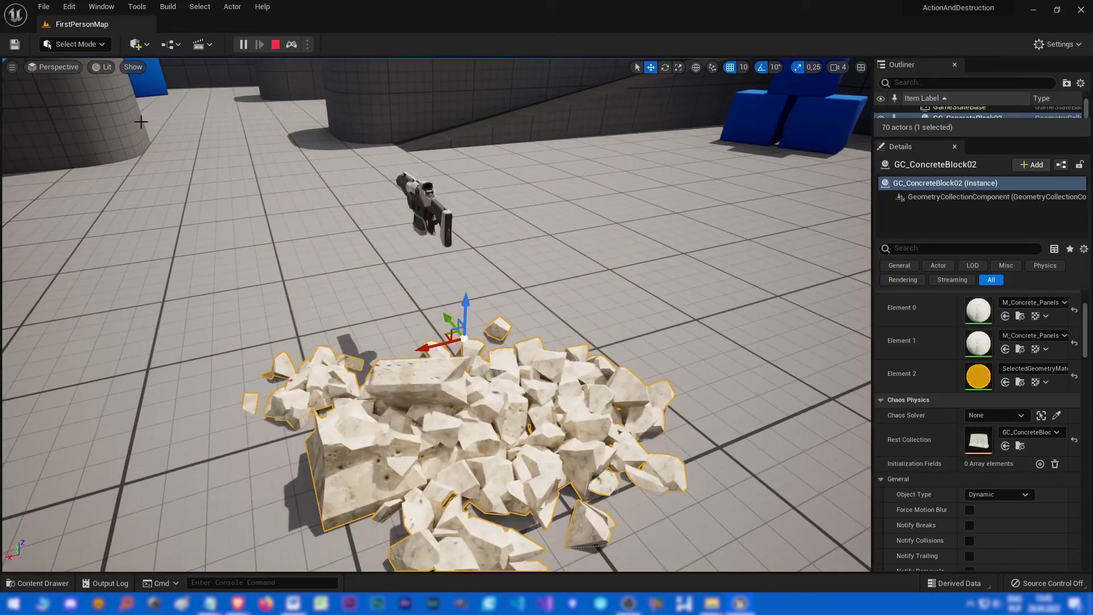
click(274, 45)
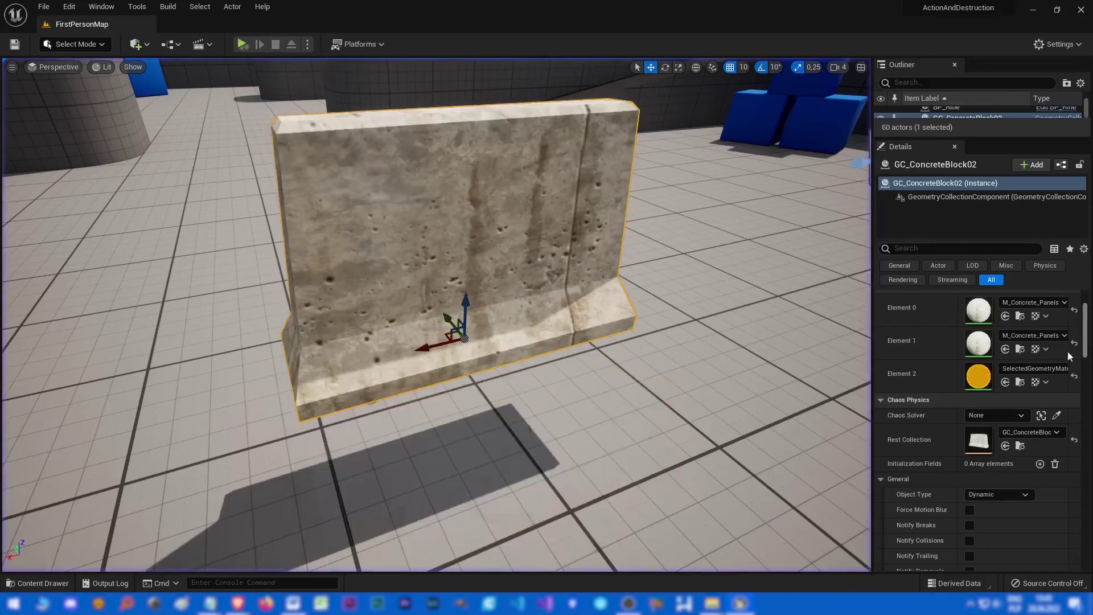
- Assign M_Concrete_Grime to the block's material Element 0 and simulate the level to check which faces it covers
click(1028, 308)
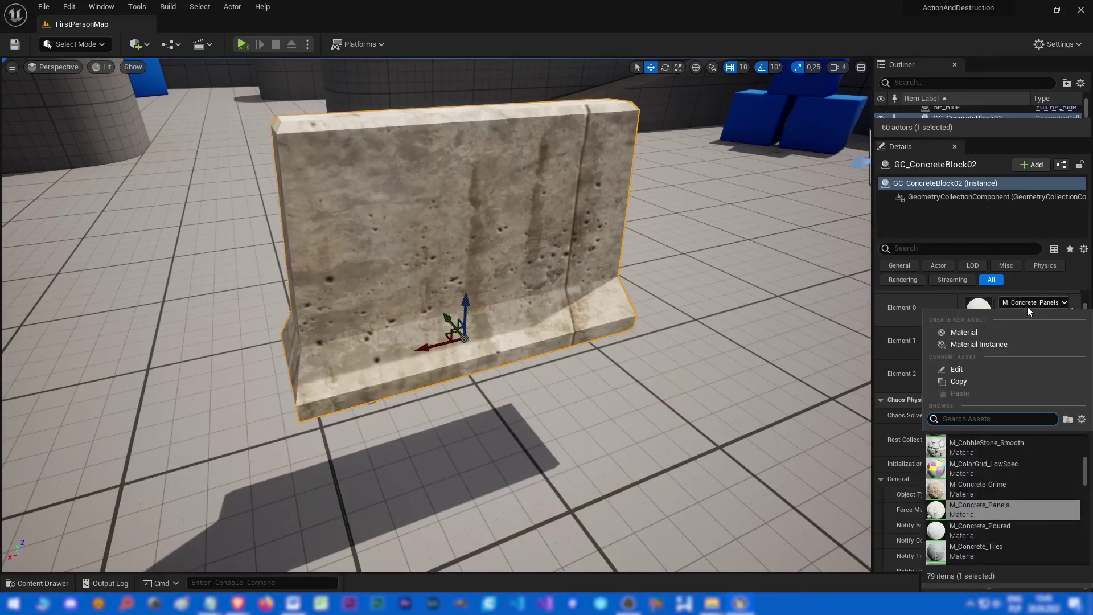
text(concrete)
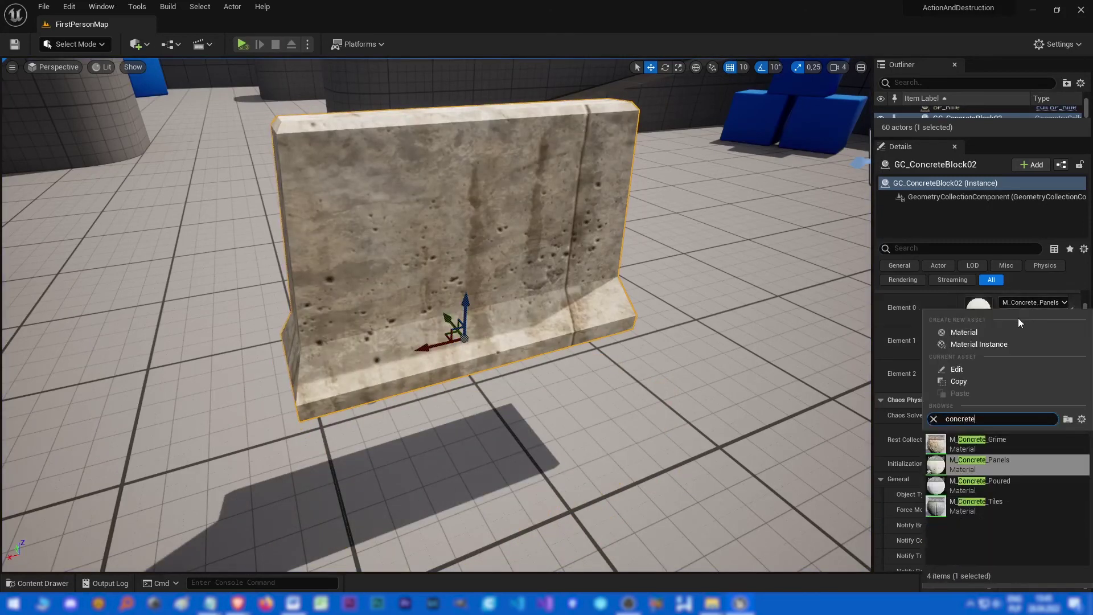
click(996, 441)
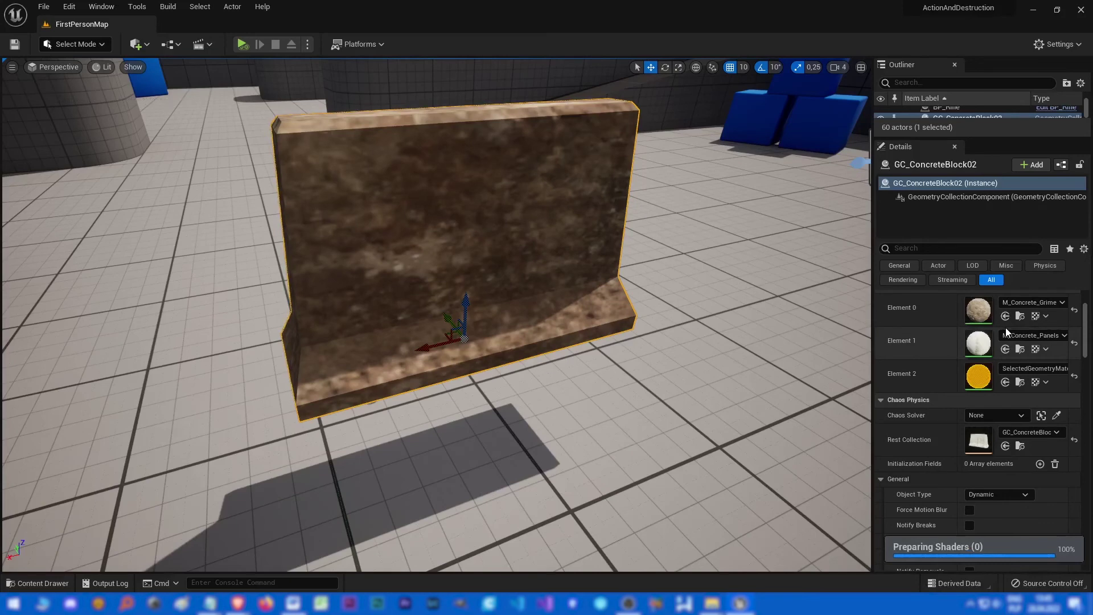
click(245, 49)
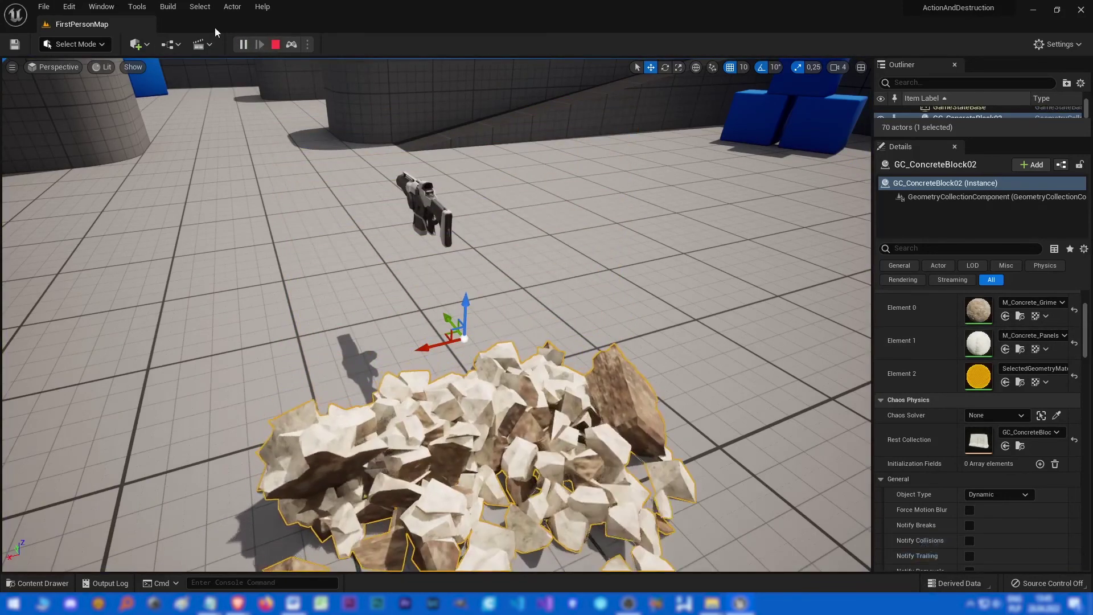
click(277, 44)
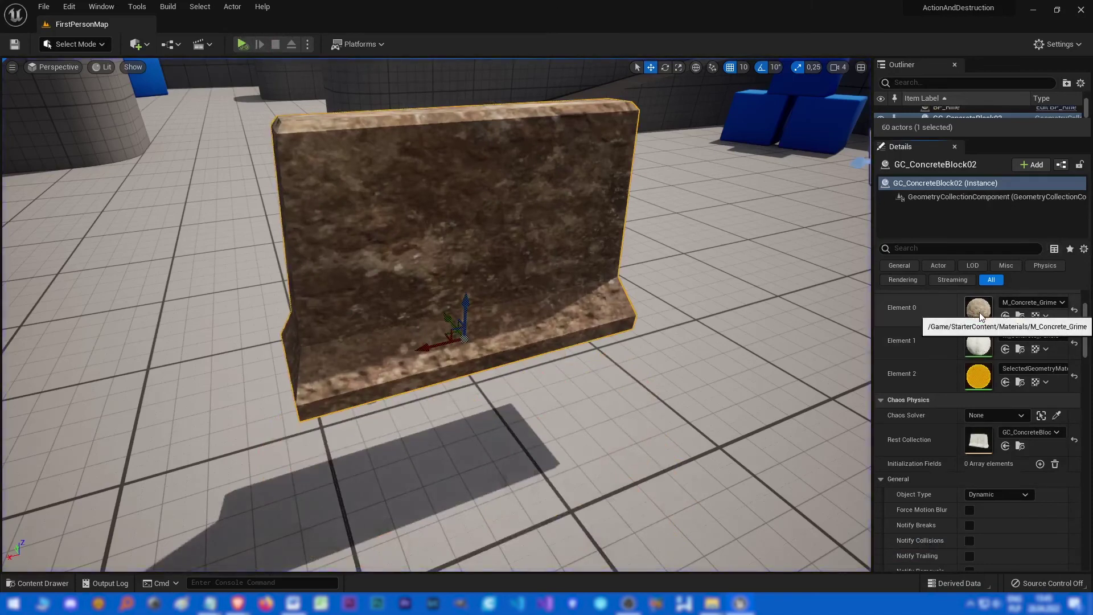
- Set the block's material Element 0 back to M_Concrete_Panels and assign M_Concrete_Grime to Element 1
right_click(981, 344)
click(1035, 302)
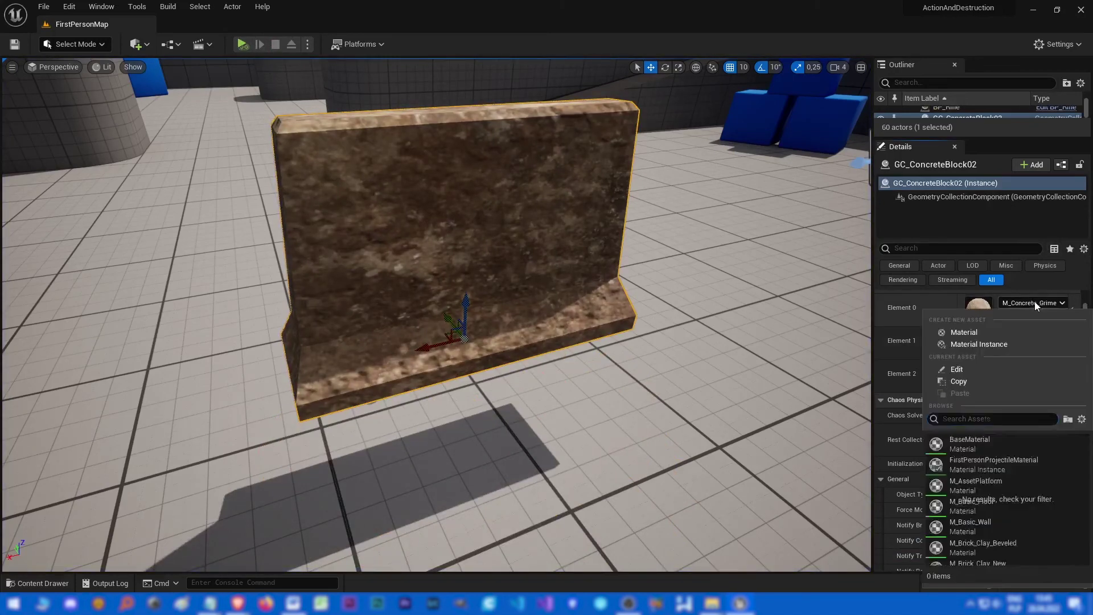
text(concrete)
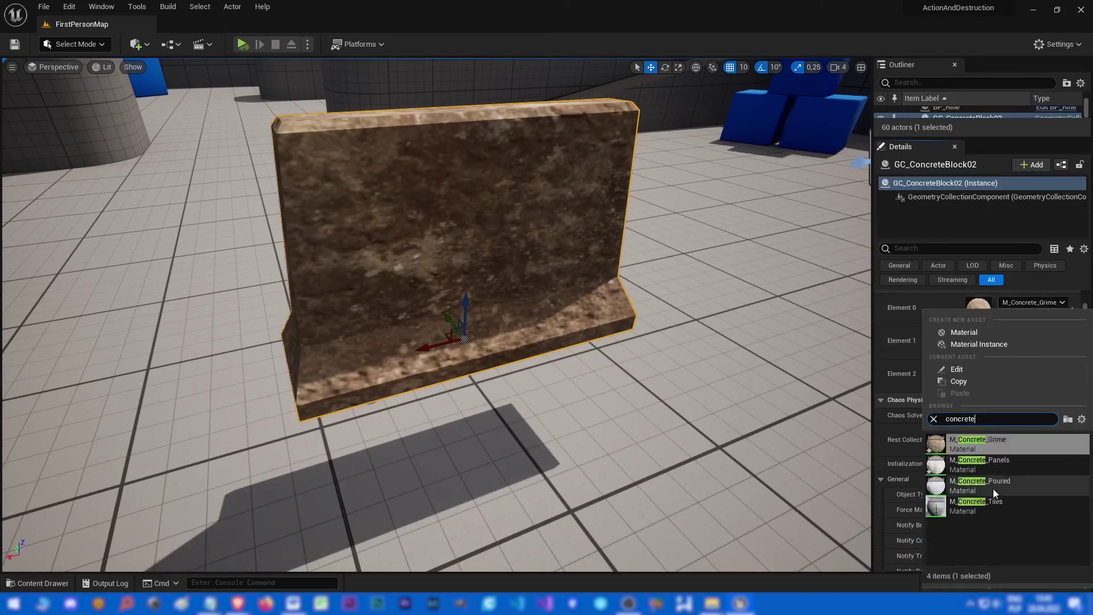
click(1000, 468)
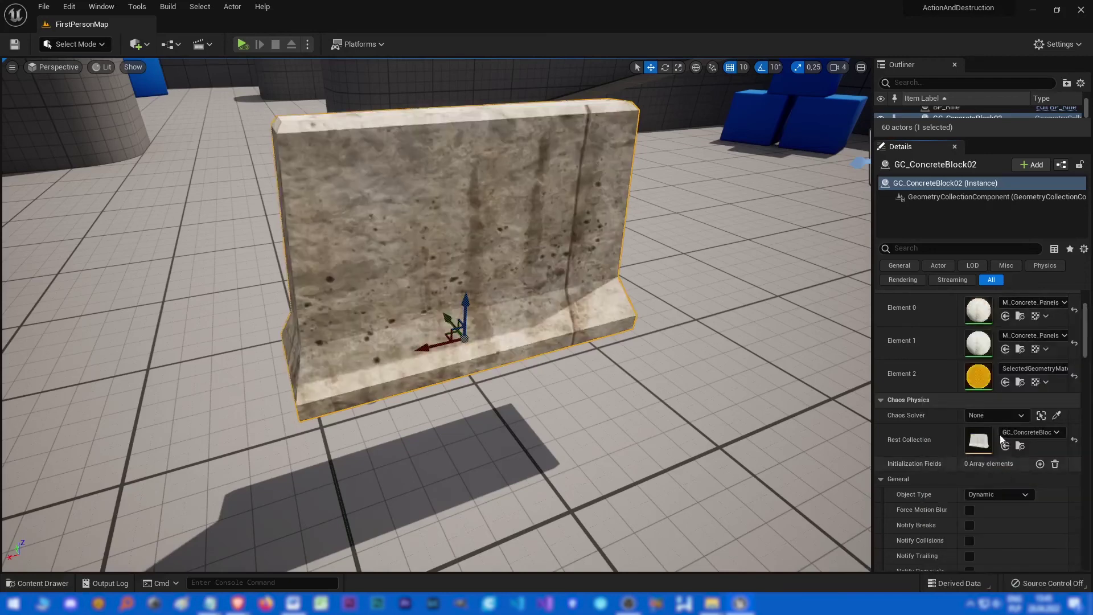
click(1031, 336)
click(993, 184)
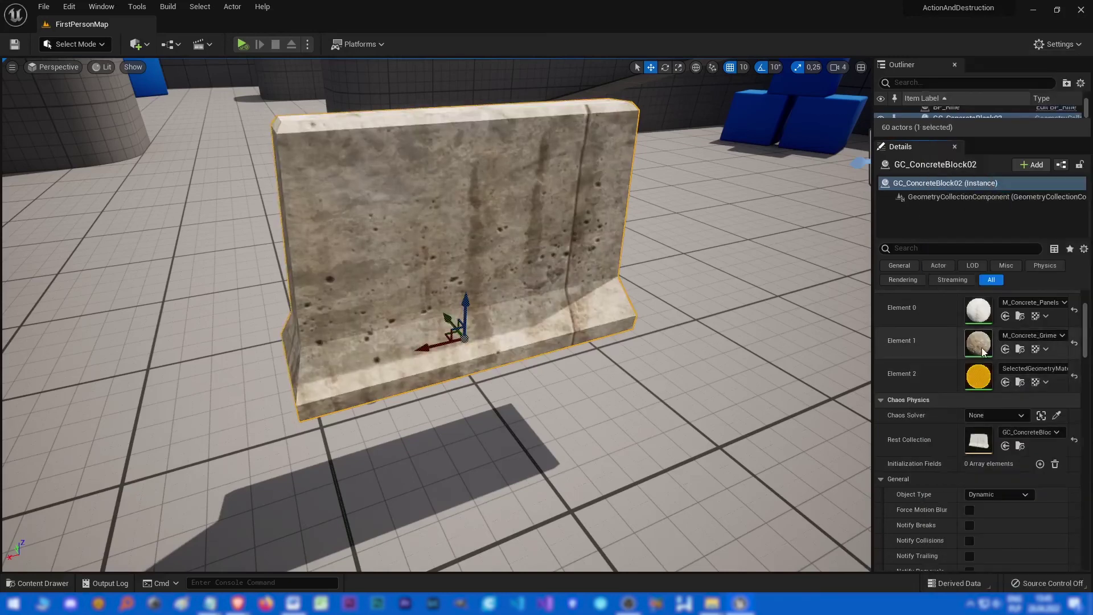
- Simulate the block's break twice to examine the grime material on the inner fracture faces against the panel exterior
click(243, 44)
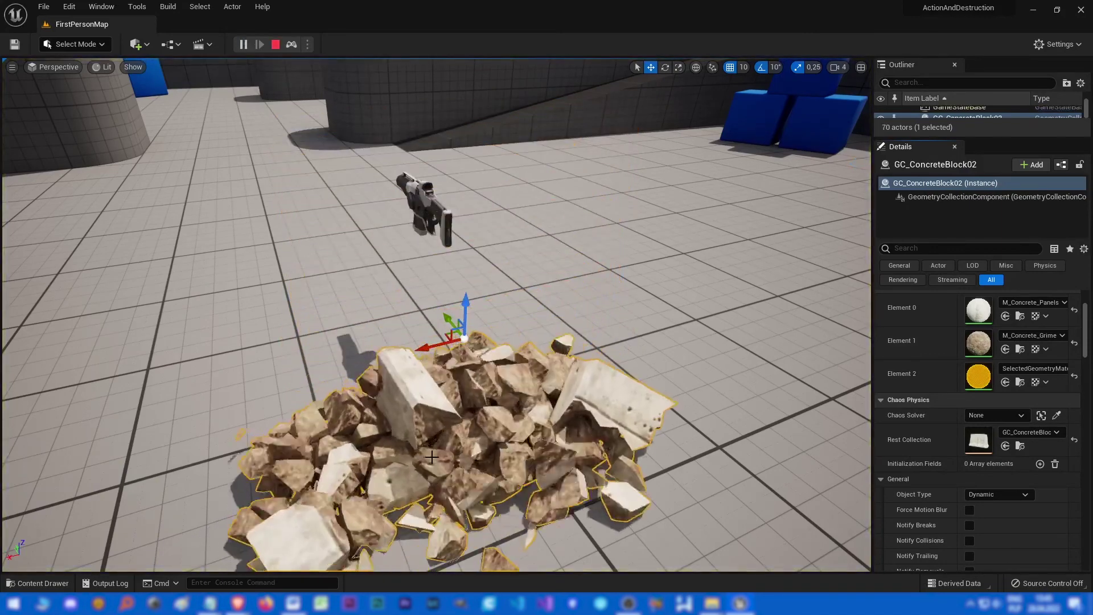
right_drag(444, 347, 438, 369)
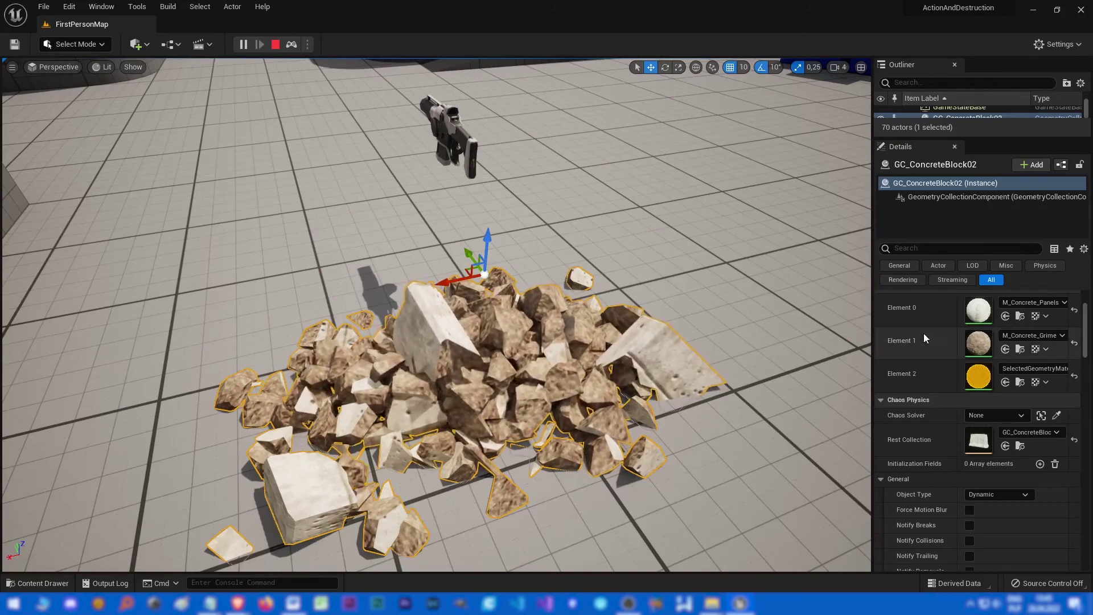
right_drag(568, 312, 557, 305)
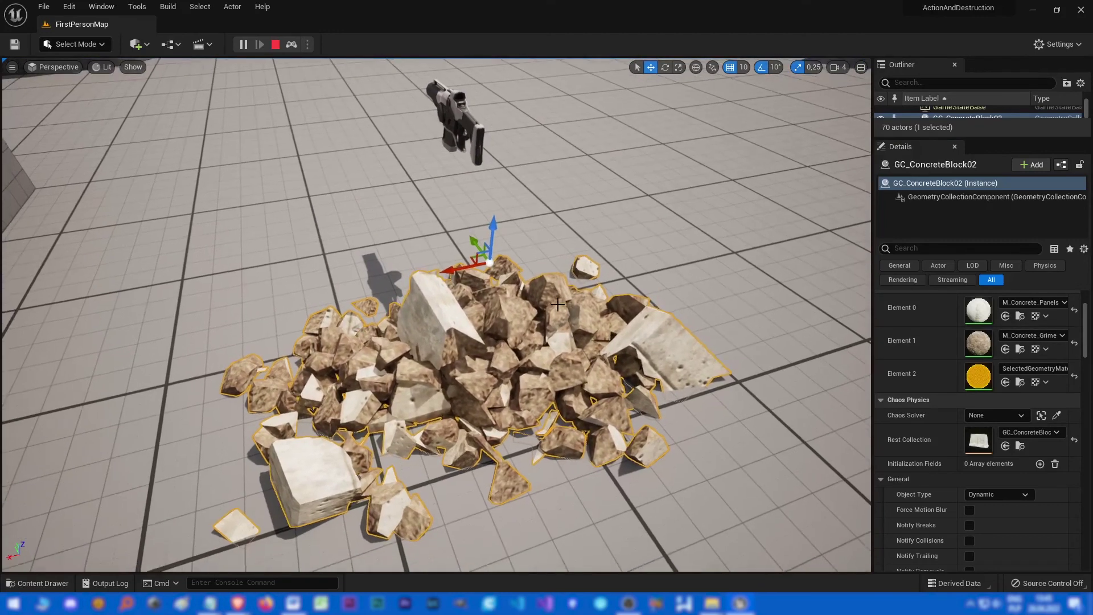
click(275, 44)
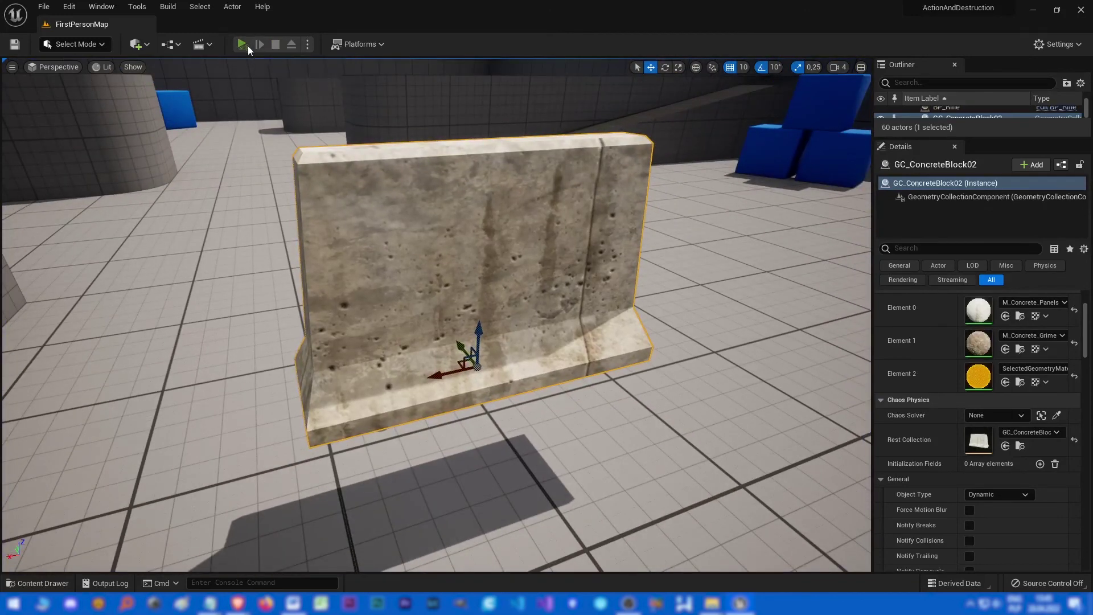
click(248, 45)
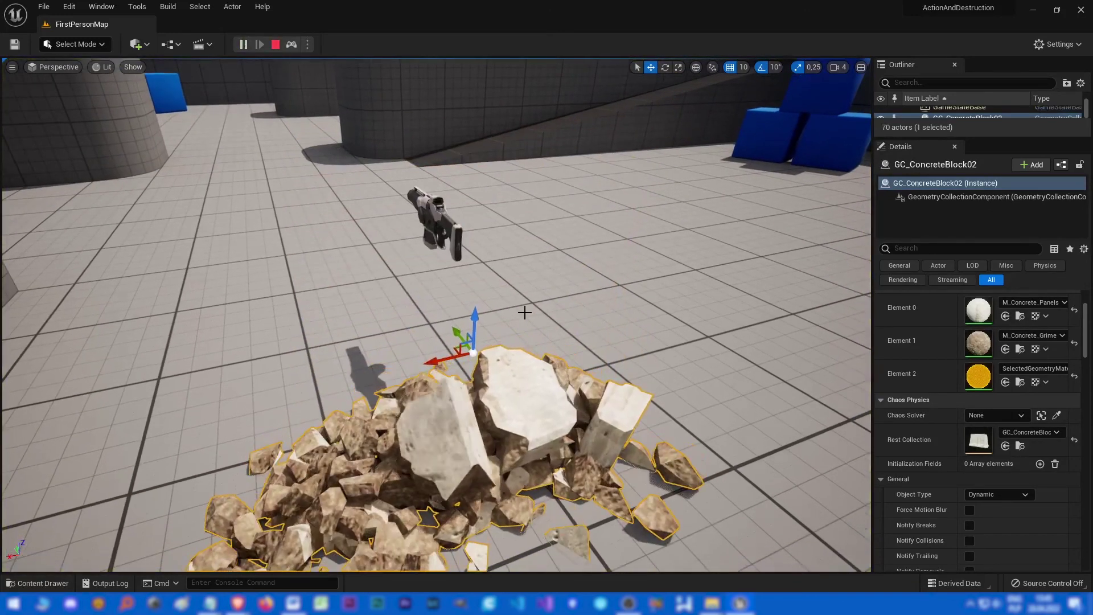
mouse_move(488, 271)
right_down()
mouse_move(484, 296)
mouse_move(486, 258)
right_up()
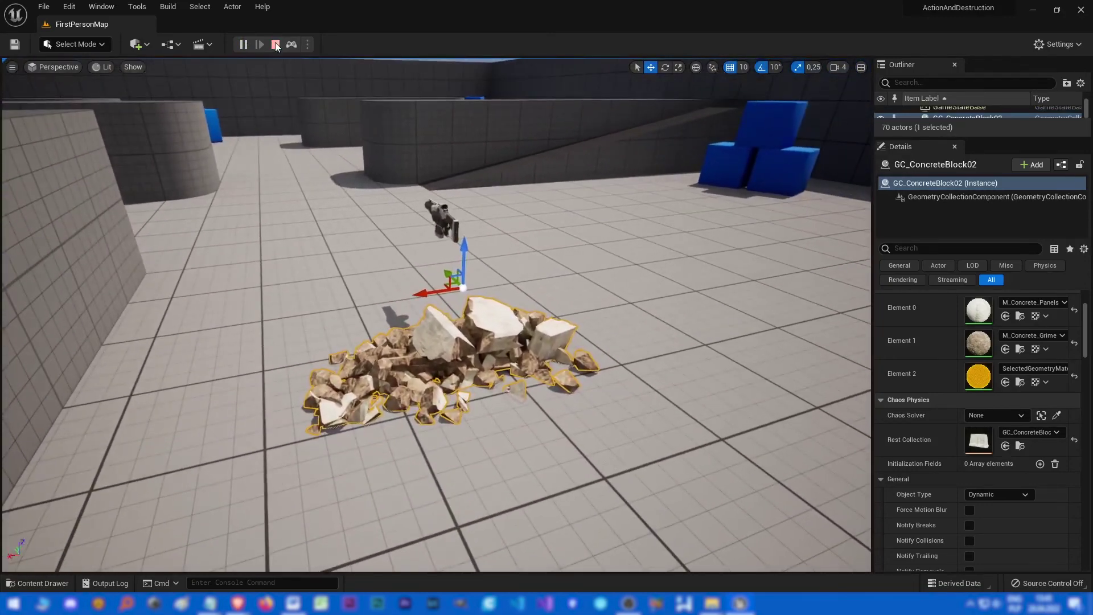
click(276, 45)
right_drag(647, 236, 631, 249)
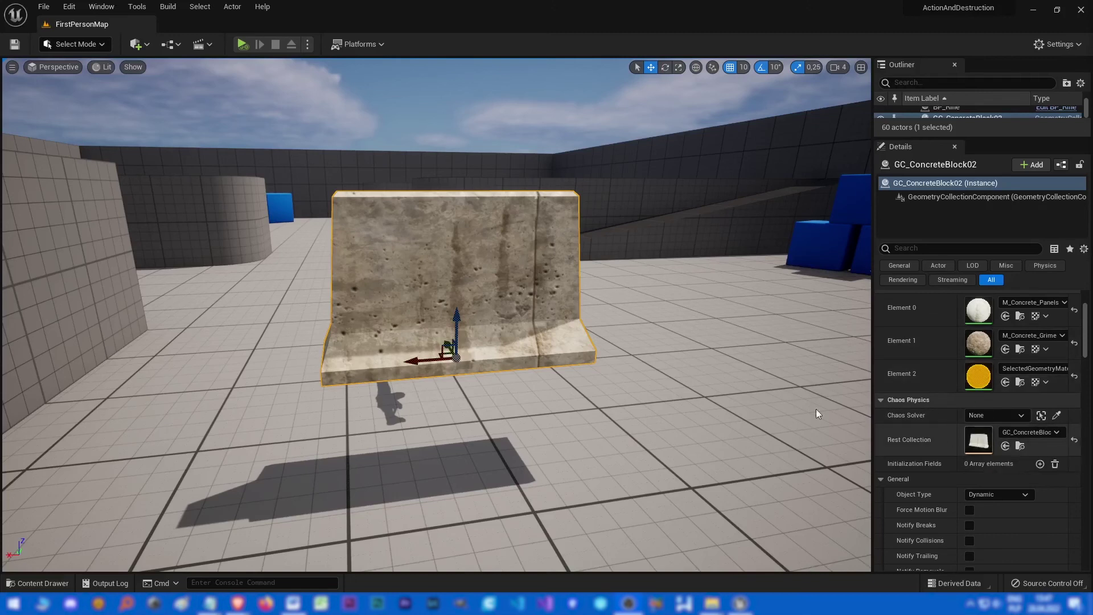
- Open the block's Rest Collection asset and expand Size Specific Data down to the first Collision Shapes entry
double_click(980, 440)
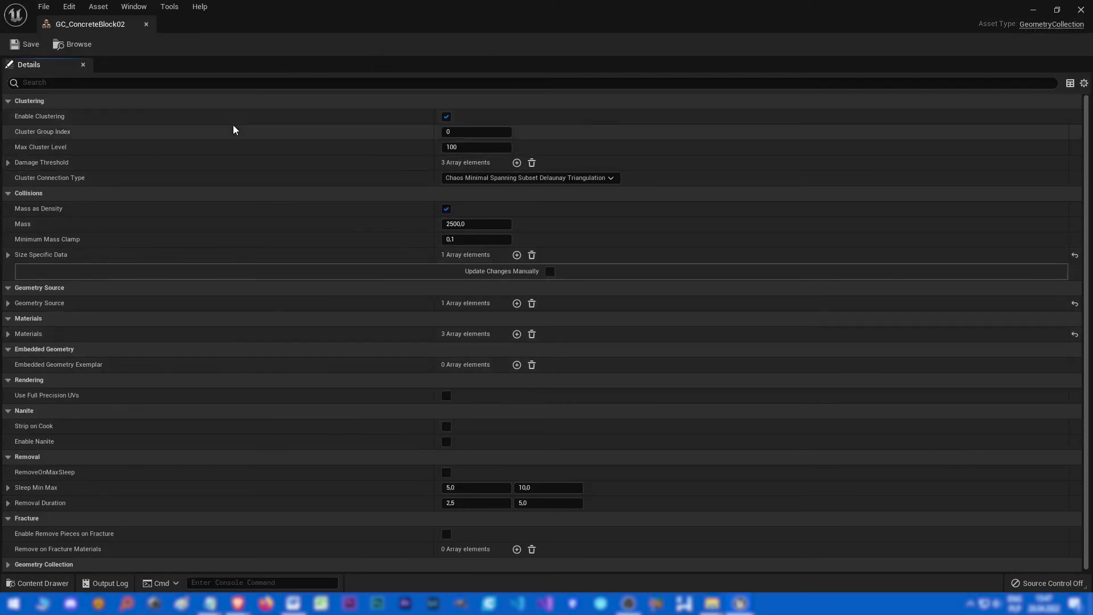
click(8, 254)
click(19, 270)
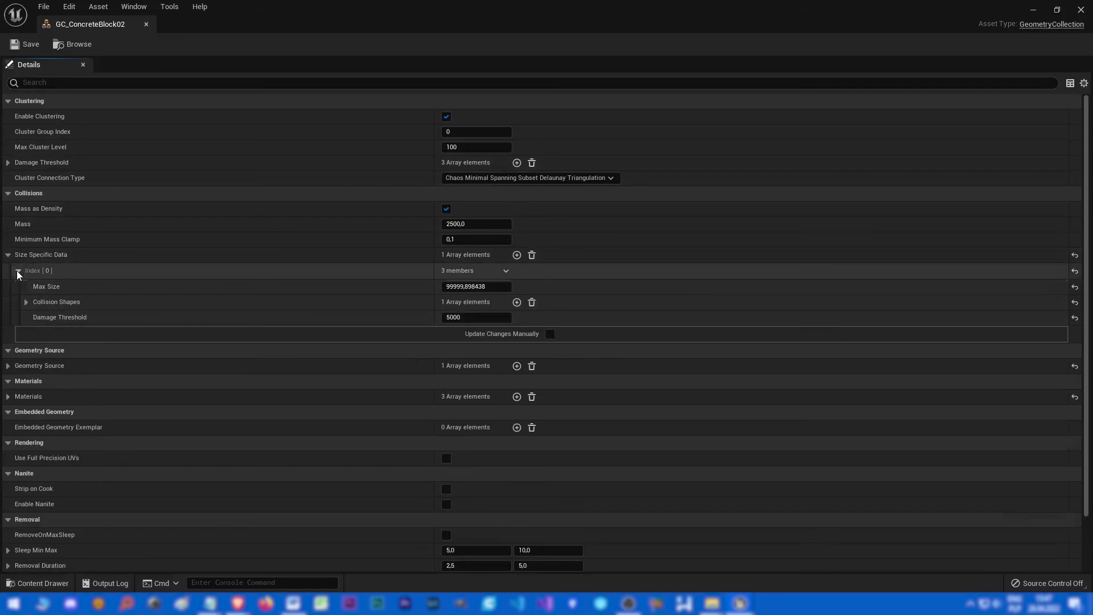
click(26, 302)
click(36, 318)
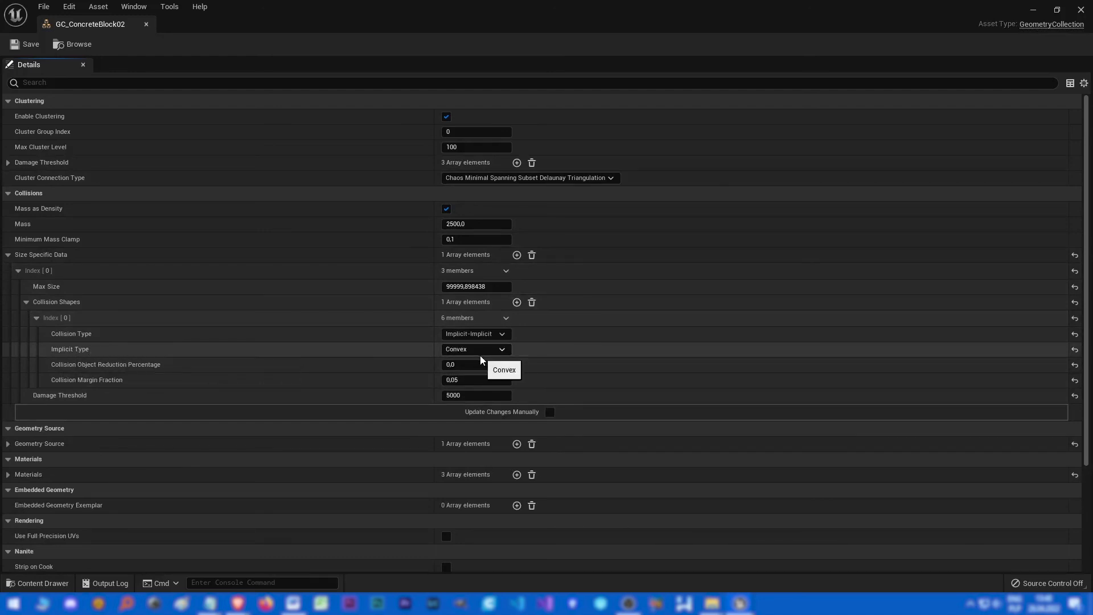
- Set the collision shape's Implicit Type to Level Set and simulate the level to test the block's collision
click(454, 350)
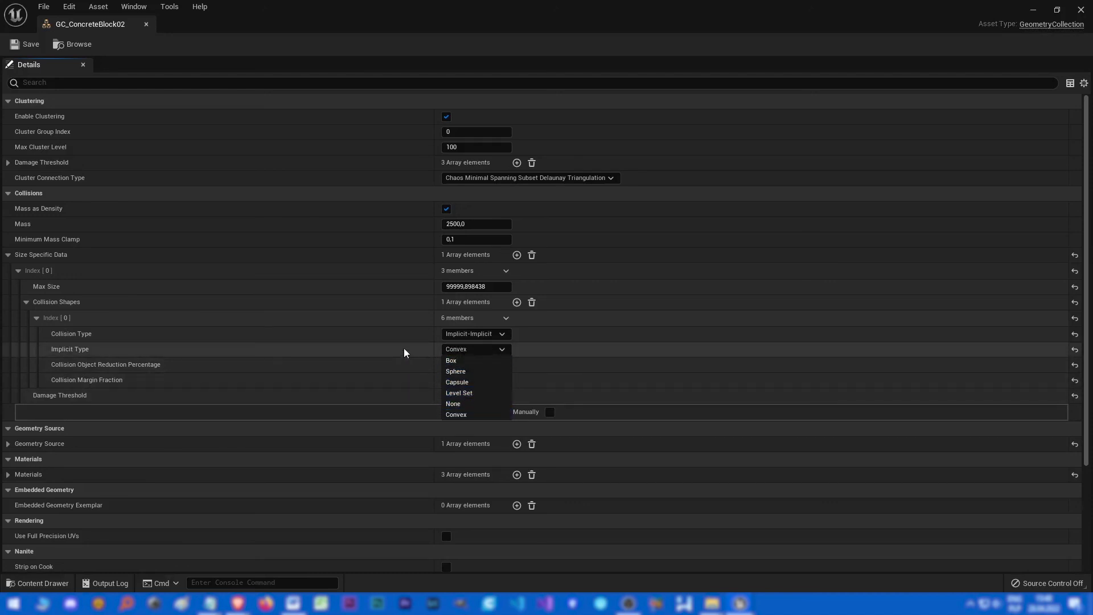
click(501, 395)
key(alt+Tab)
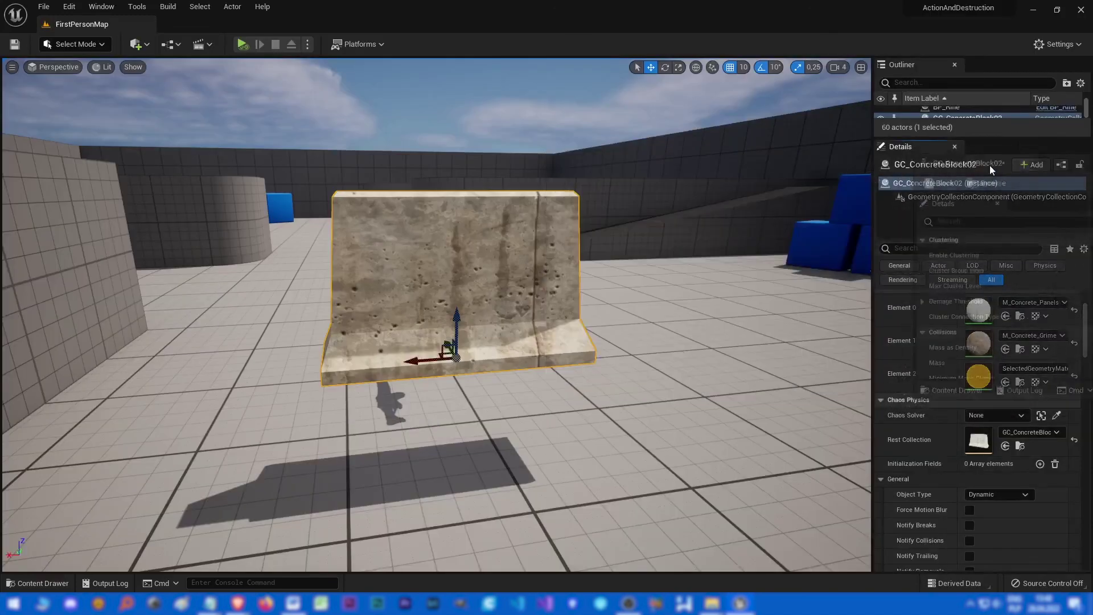
key(alt+p)
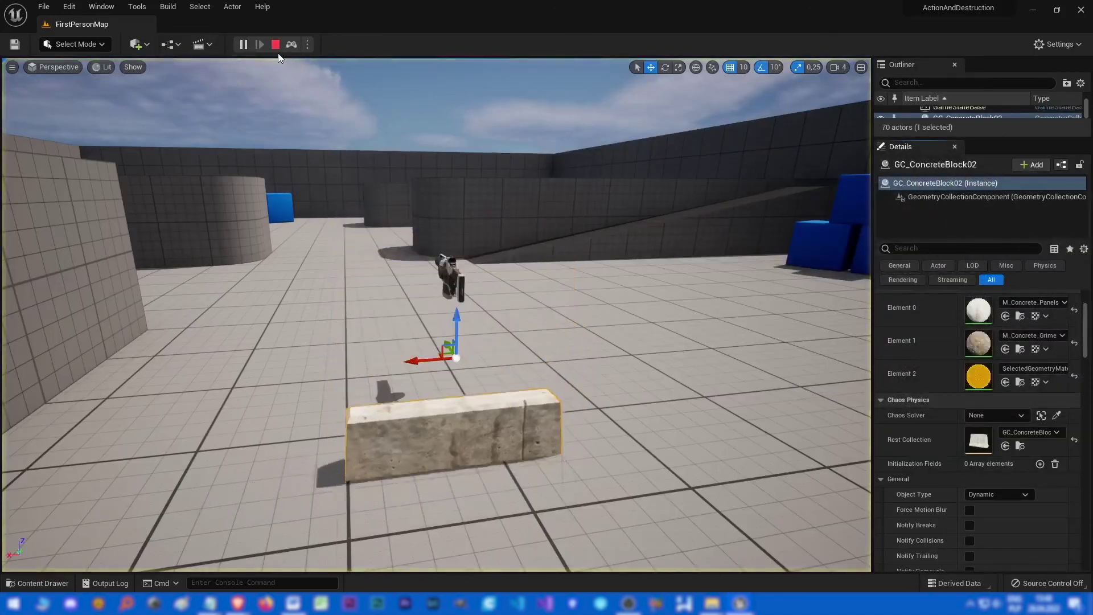
click(278, 50)
- Set the collision shape's Implicit Type back to Convex and briefly simulate the level again
key(alt+Tab)
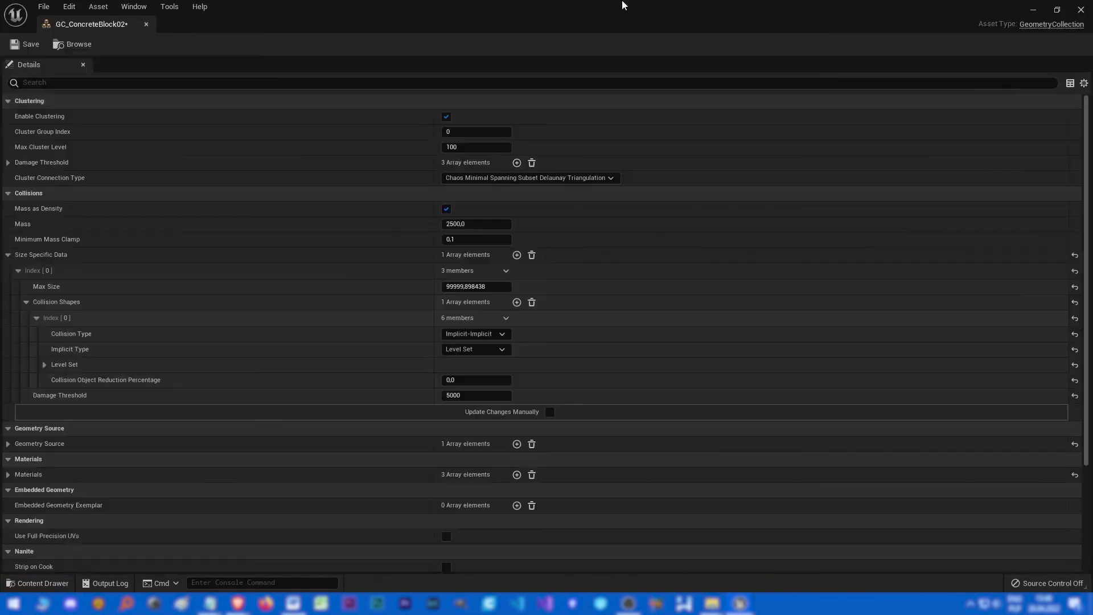
click(461, 350)
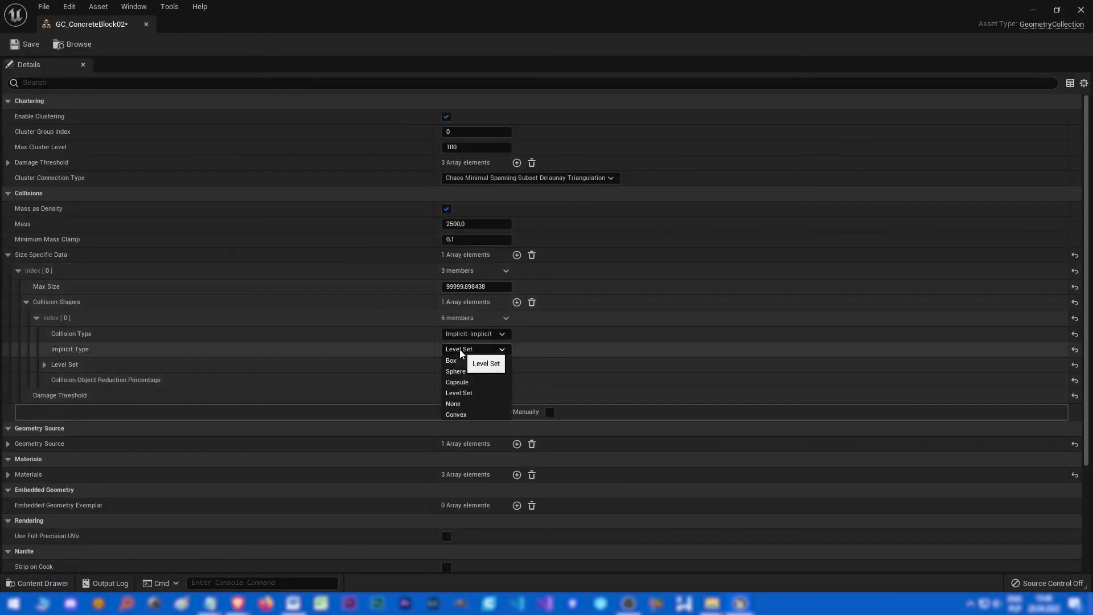
click(453, 416)
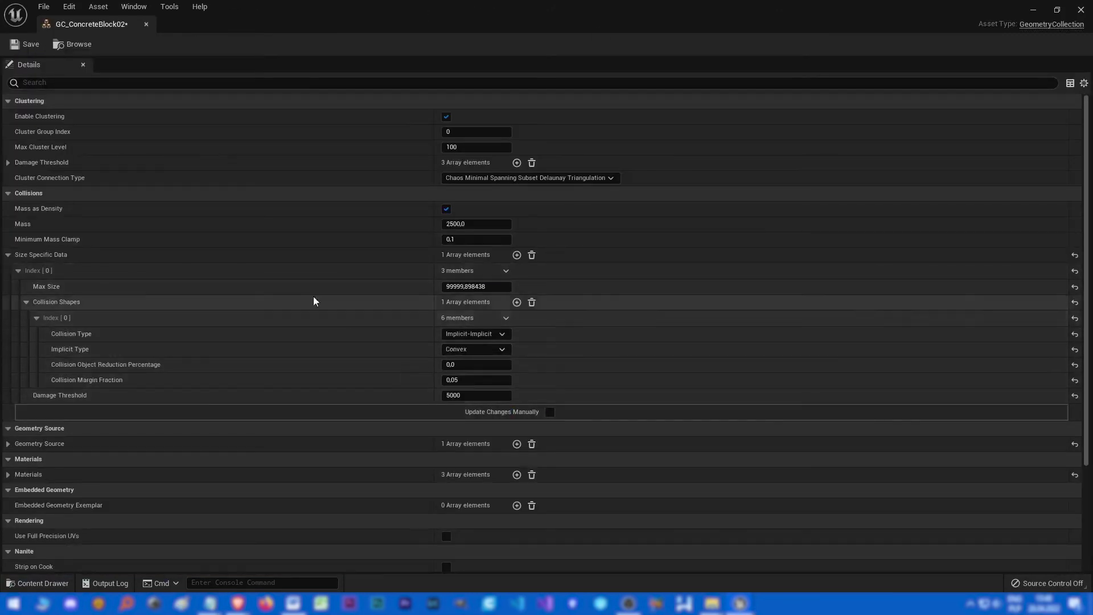
double_click(210, 30)
click(244, 51)
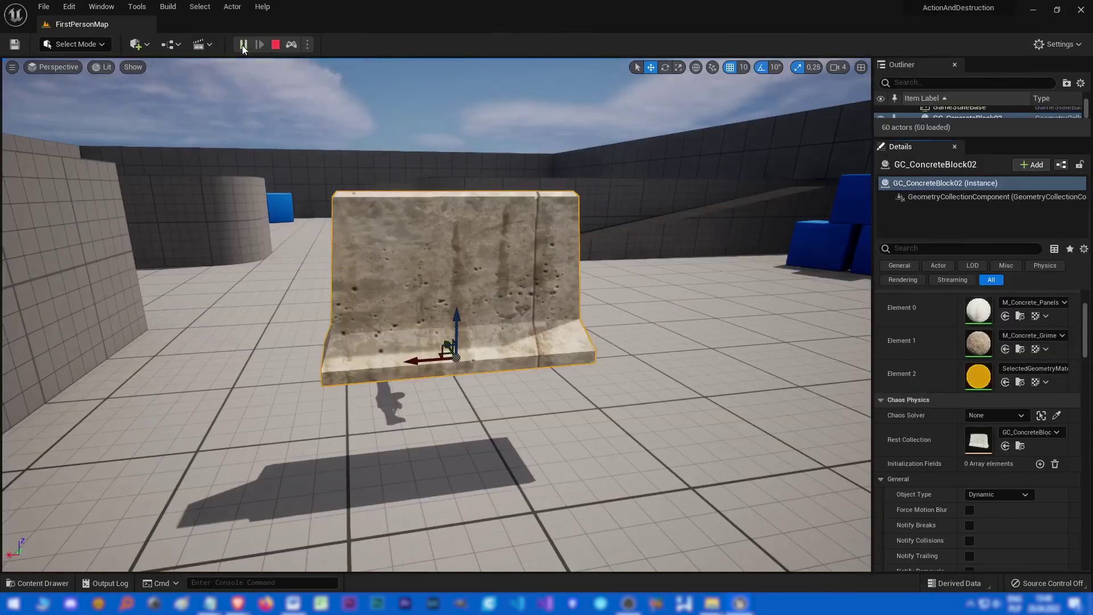
click(279, 44)
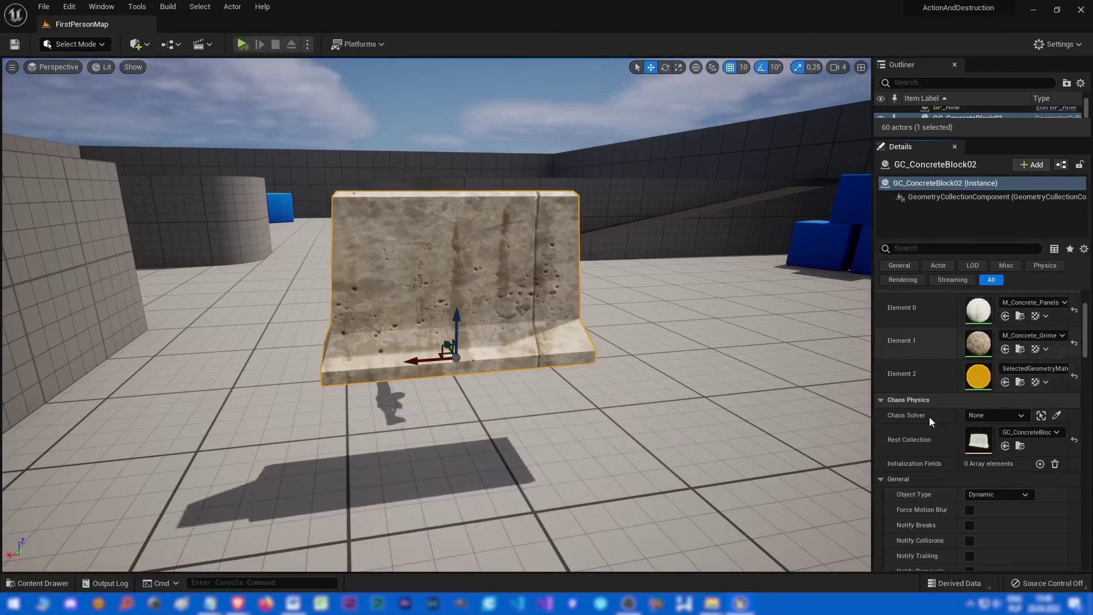